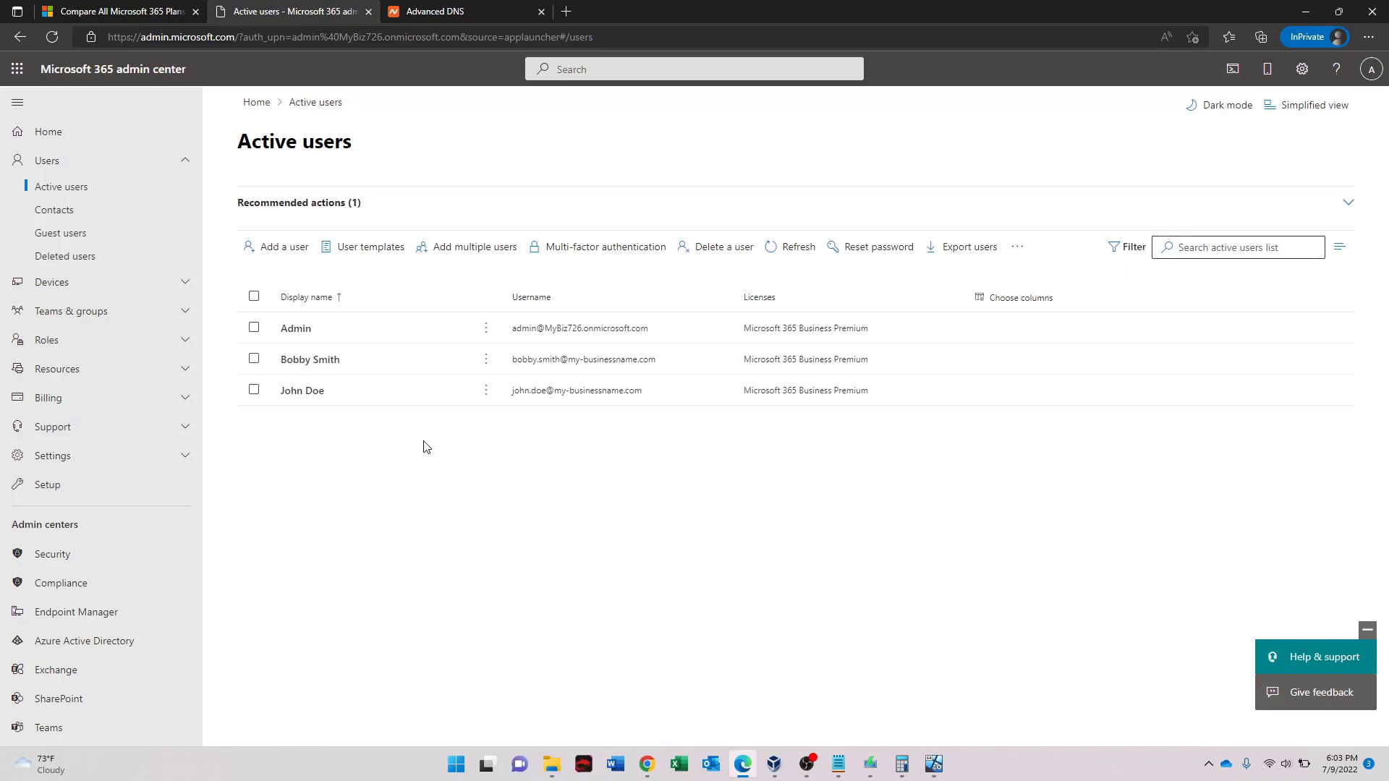
Open a new blank InPrivate tab next to the Active users tab
left_click(566, 12)
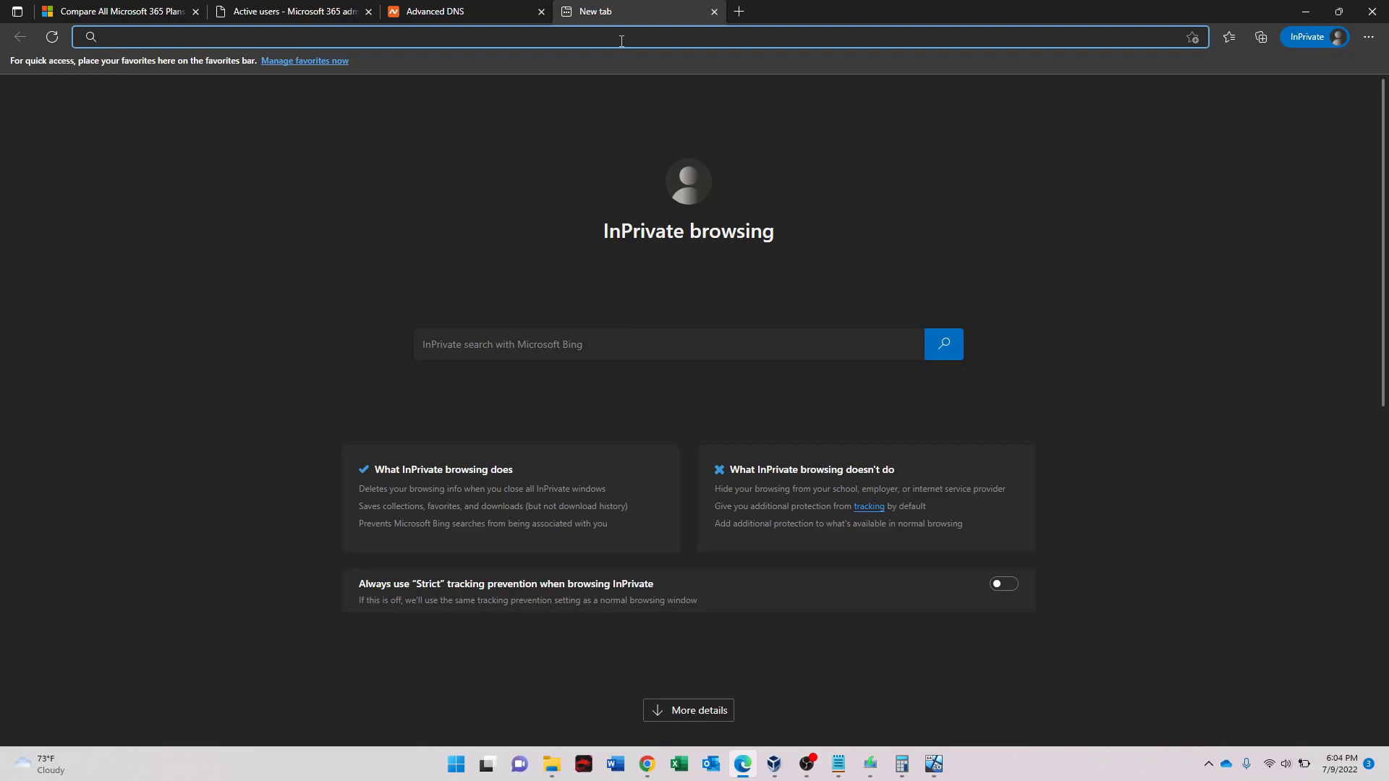
Switch back to the Active users tab listing the three Business Premium users
left_click(282, 9)
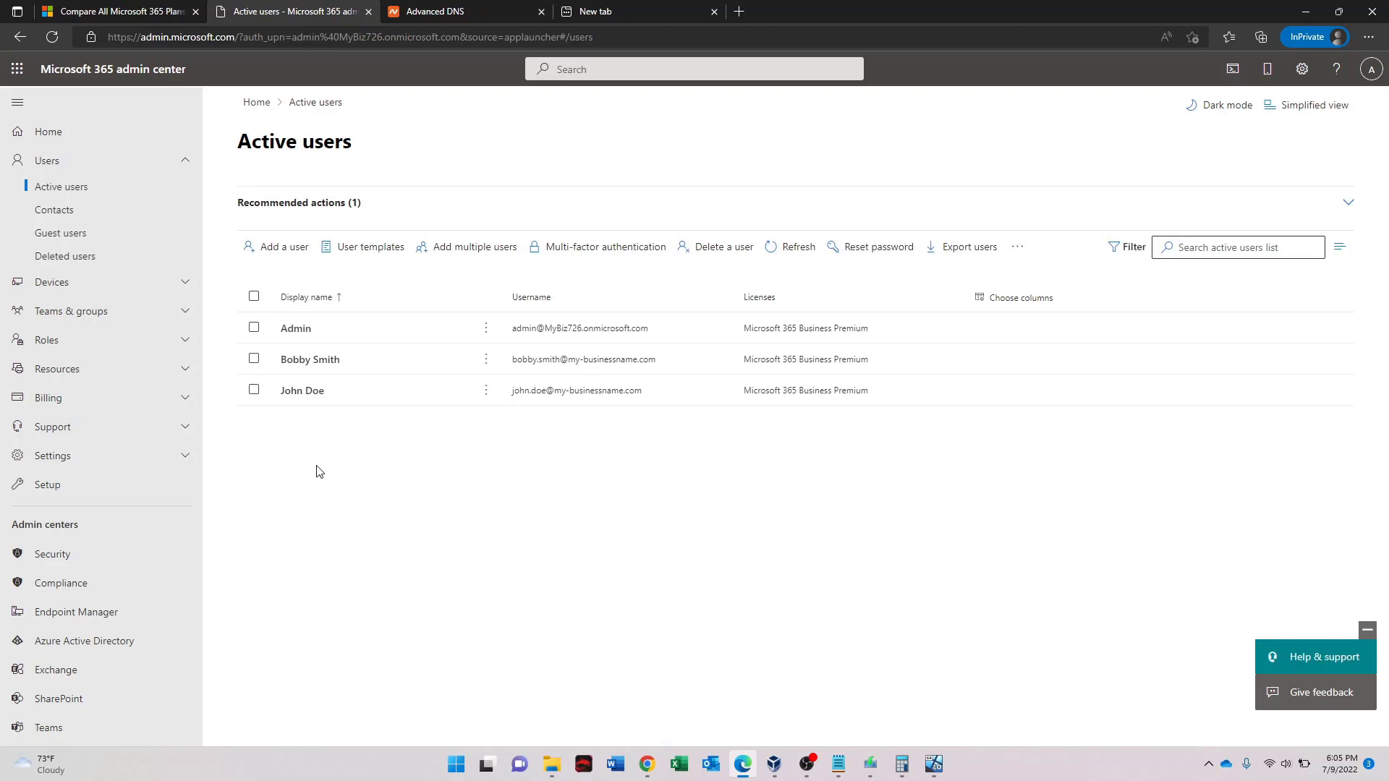
Fill a new user form with Break Glass, username breakglass on my-businessname.com
left_click(286, 249)
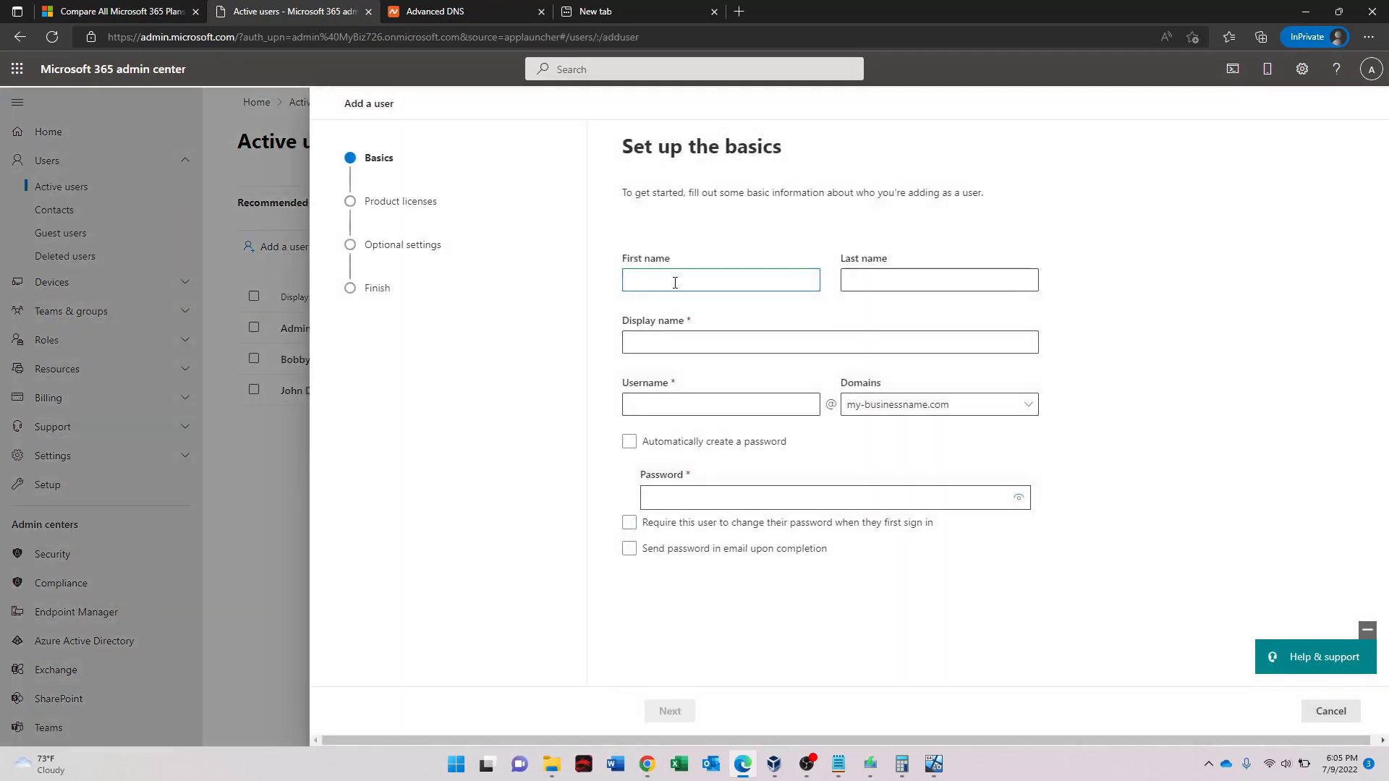
type("Break")
key("Tab")
type("Gl")
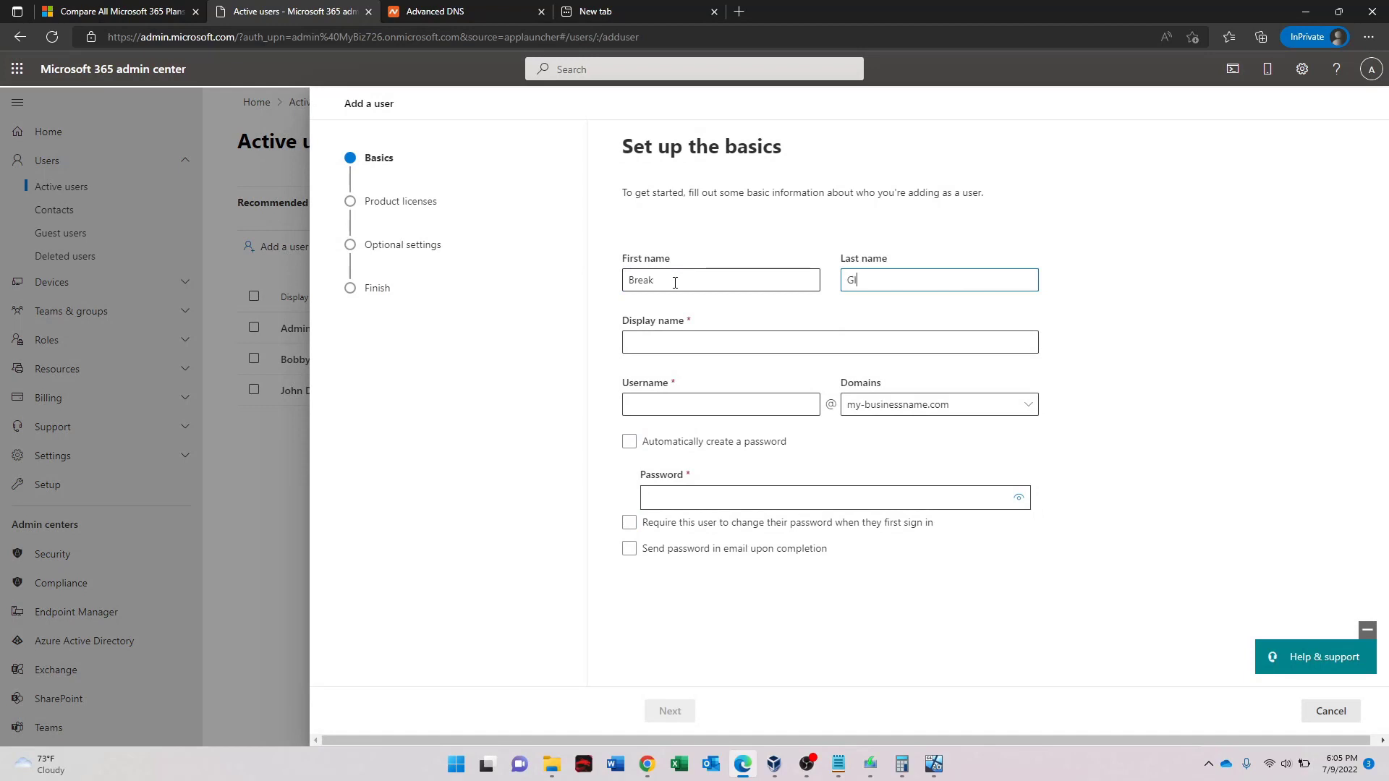
type("ass")
key("Tab")
type("breakglass")
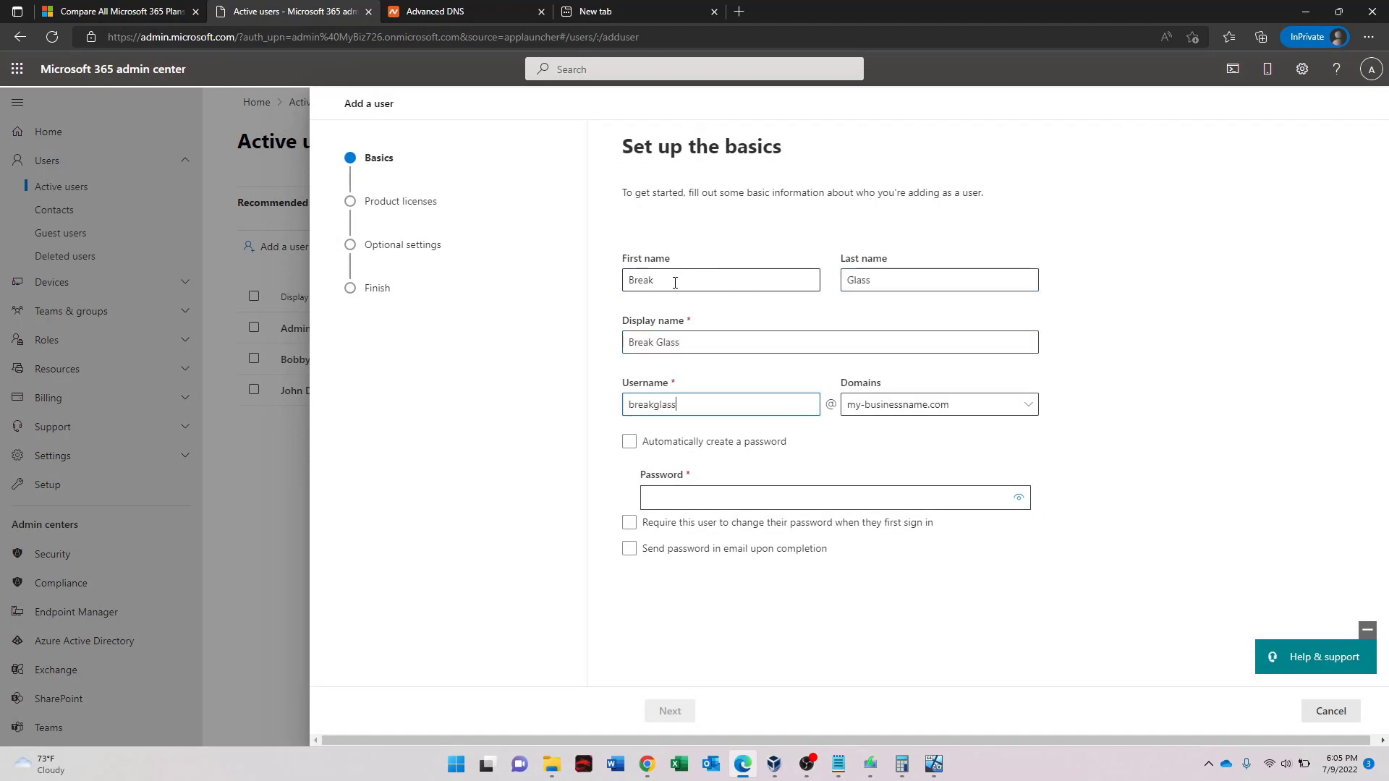
left_click(899, 409)
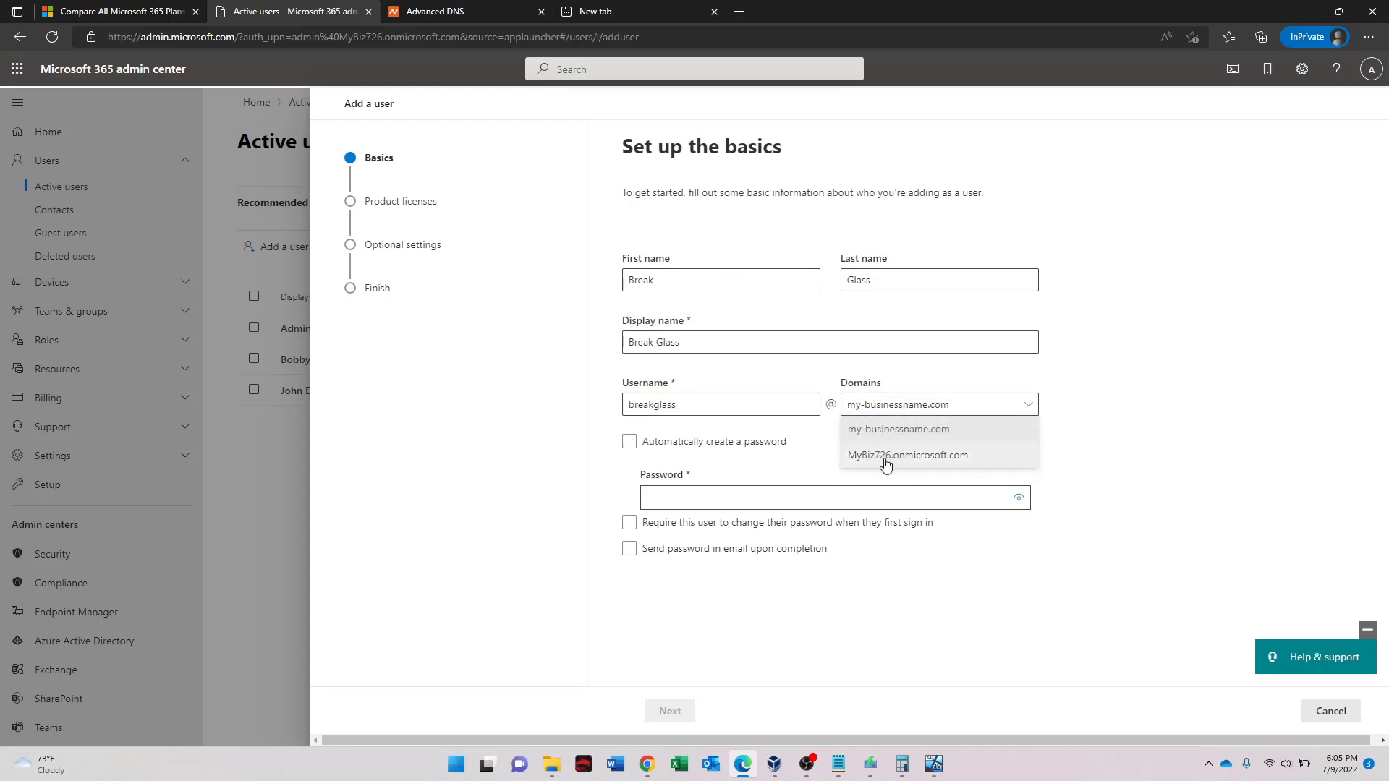
left_click(784, 493)
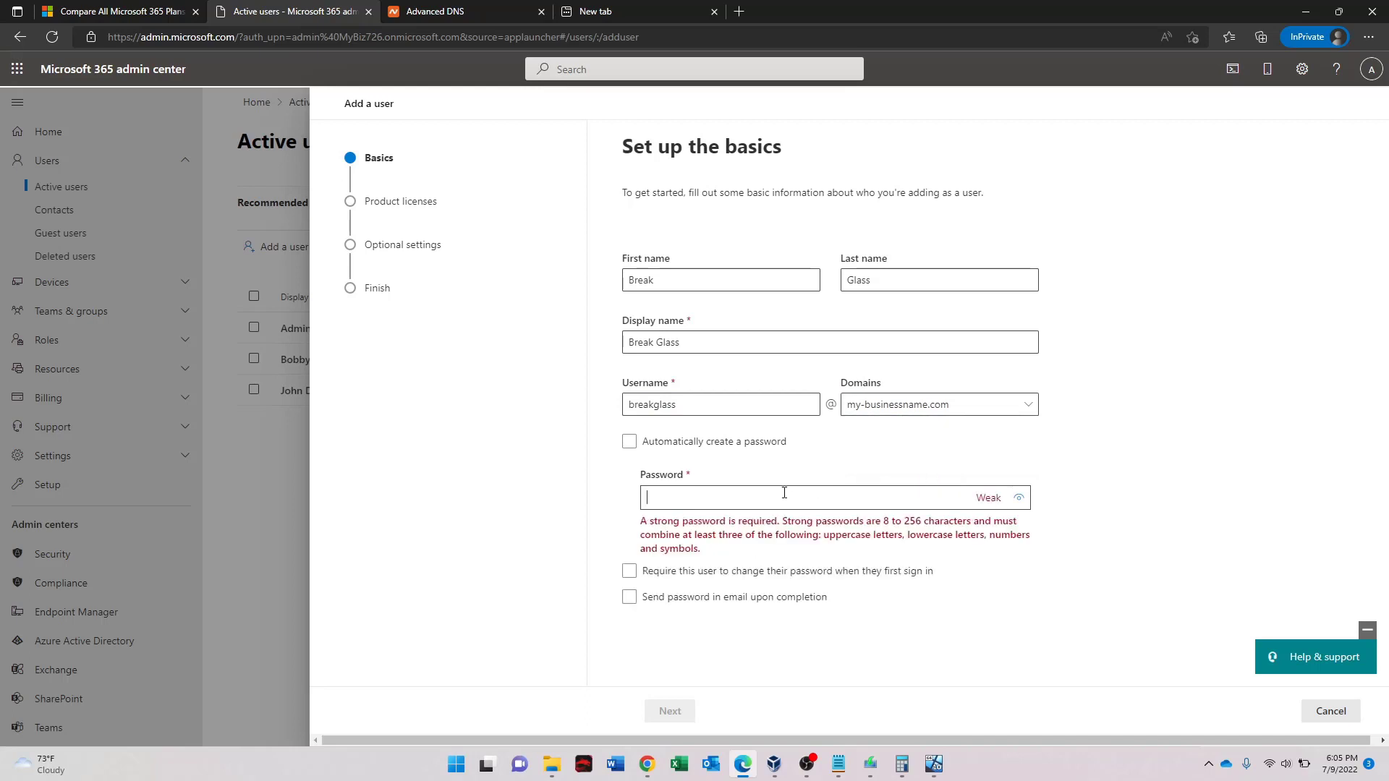
left_click(687, 15)
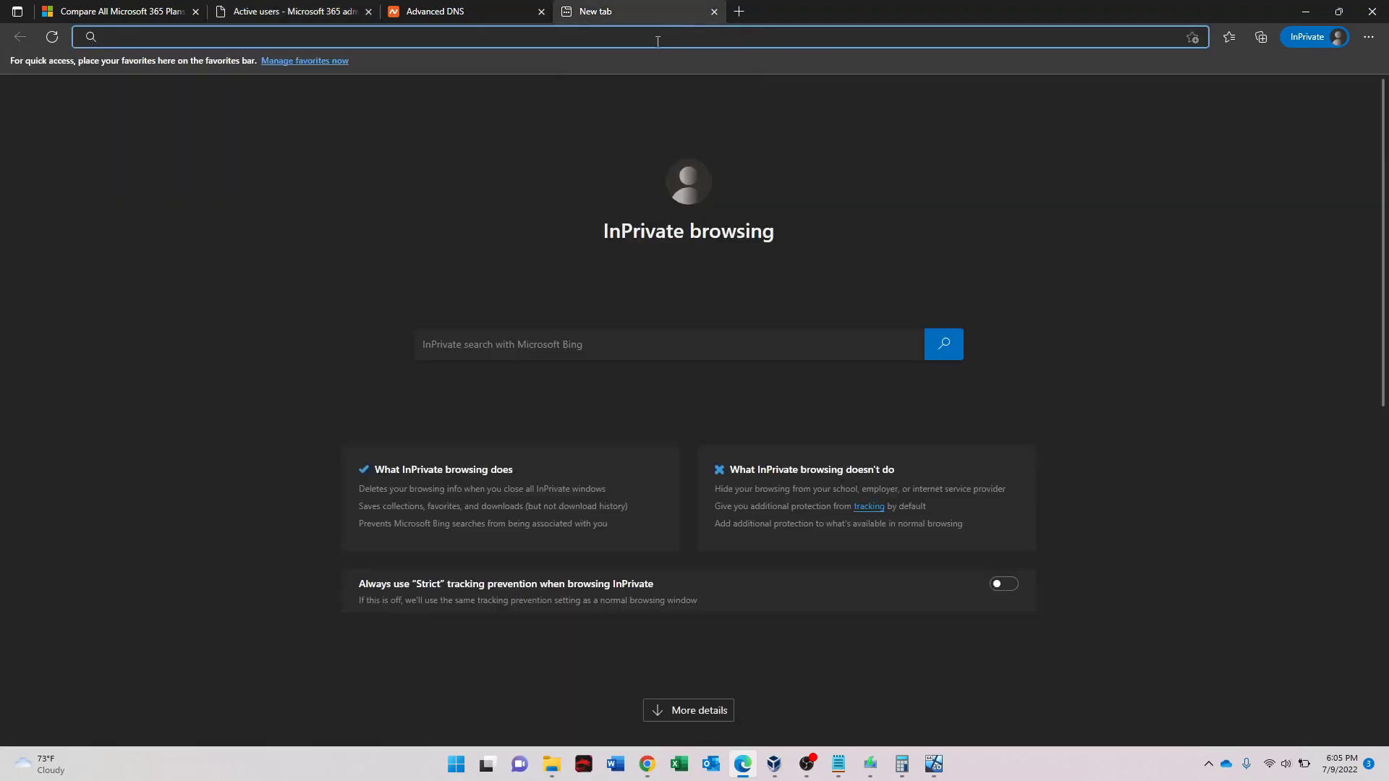
Search Bing for 'strong generator' and back out of the unhelpful first result
type("strong")
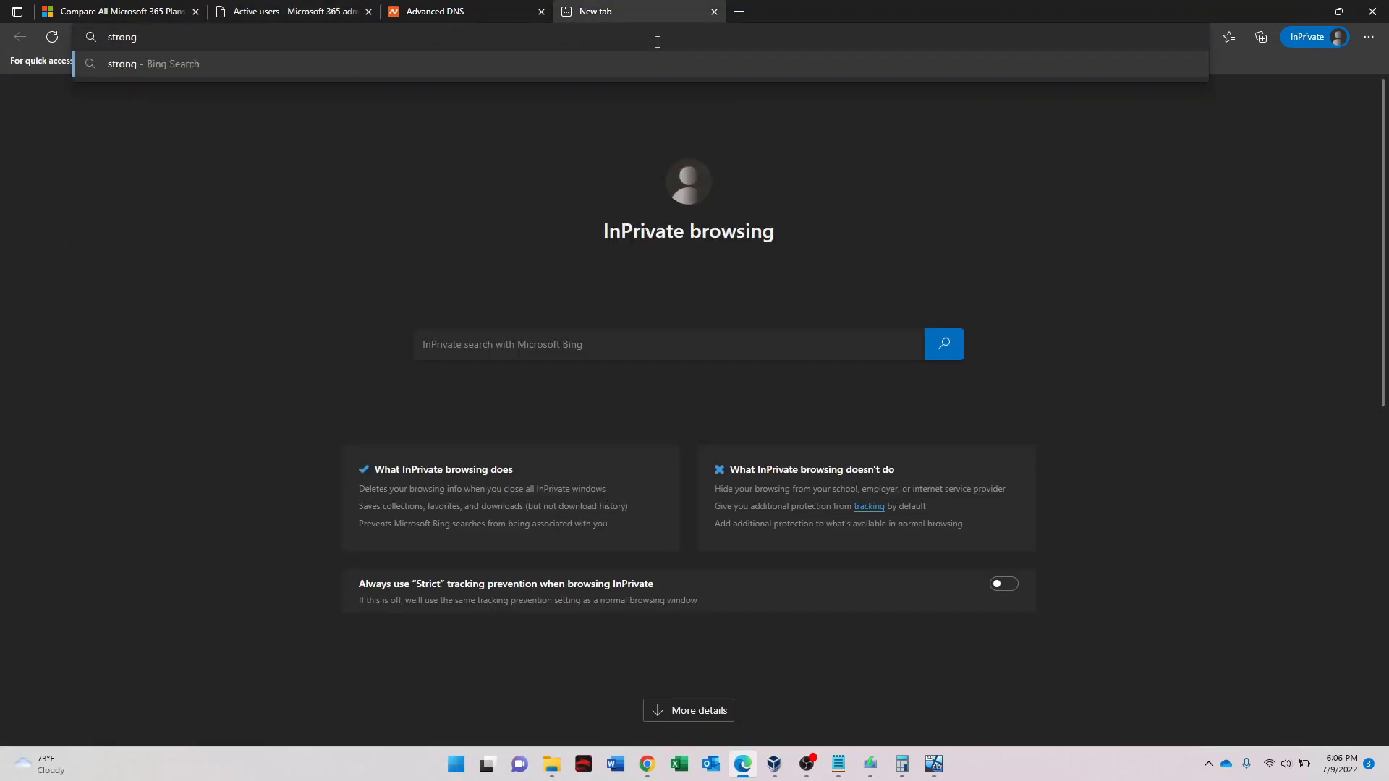
type(" generator")
key("Return")
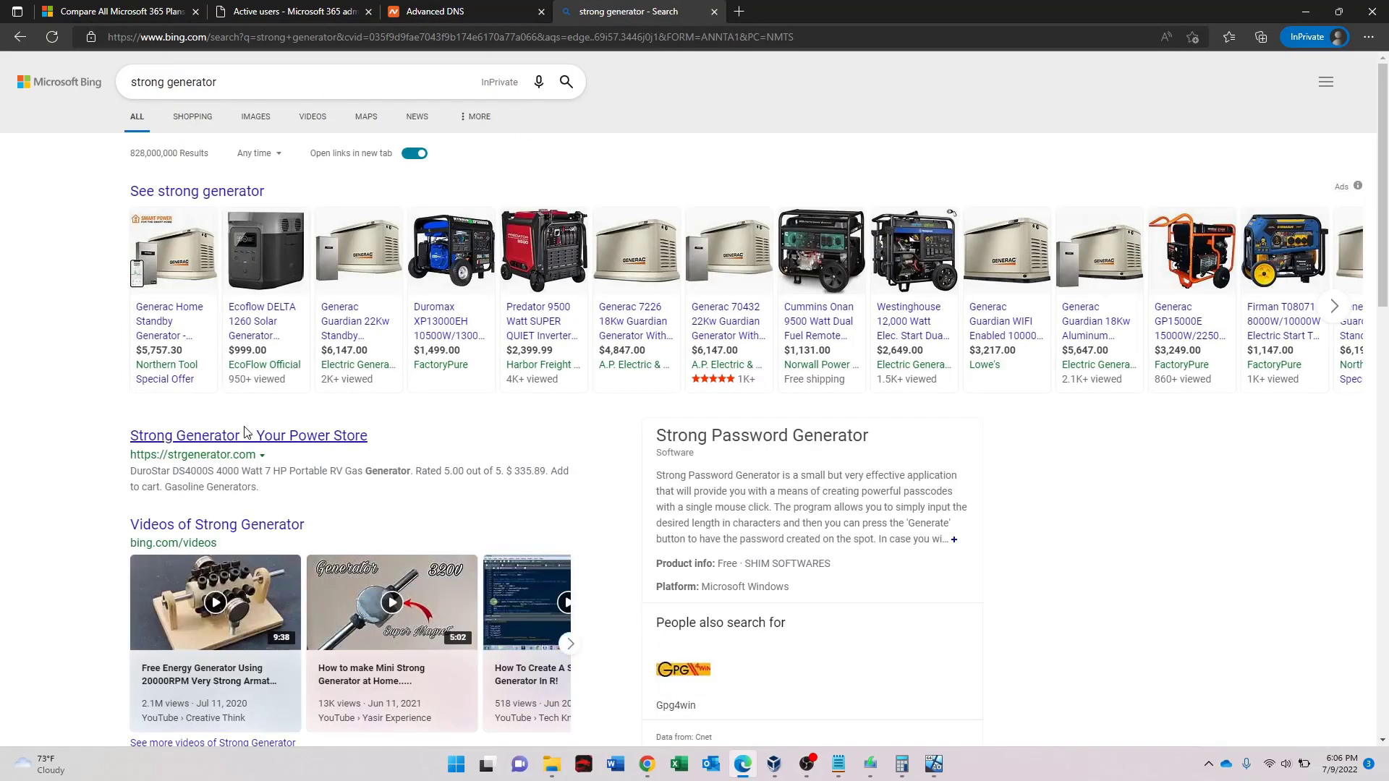
left_click(244, 434)
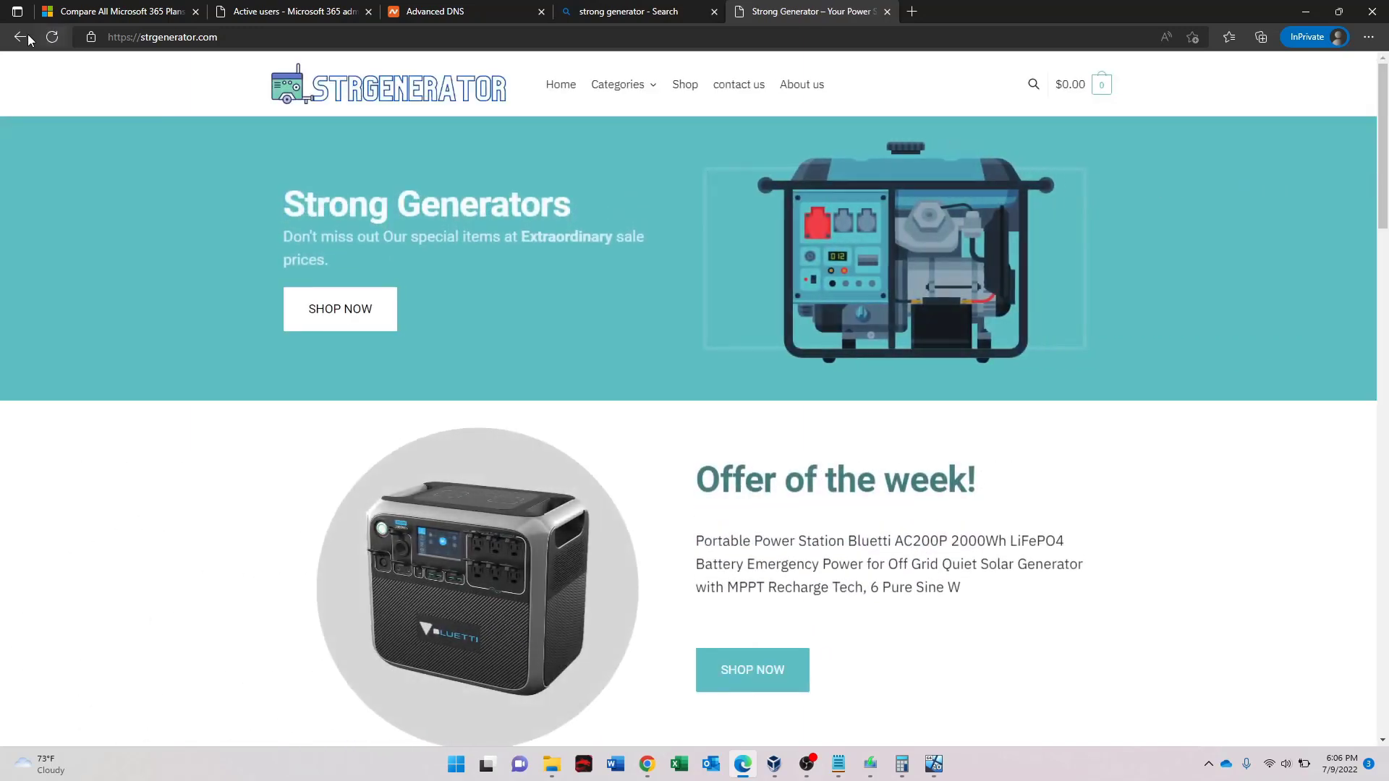
left_click(20, 37)
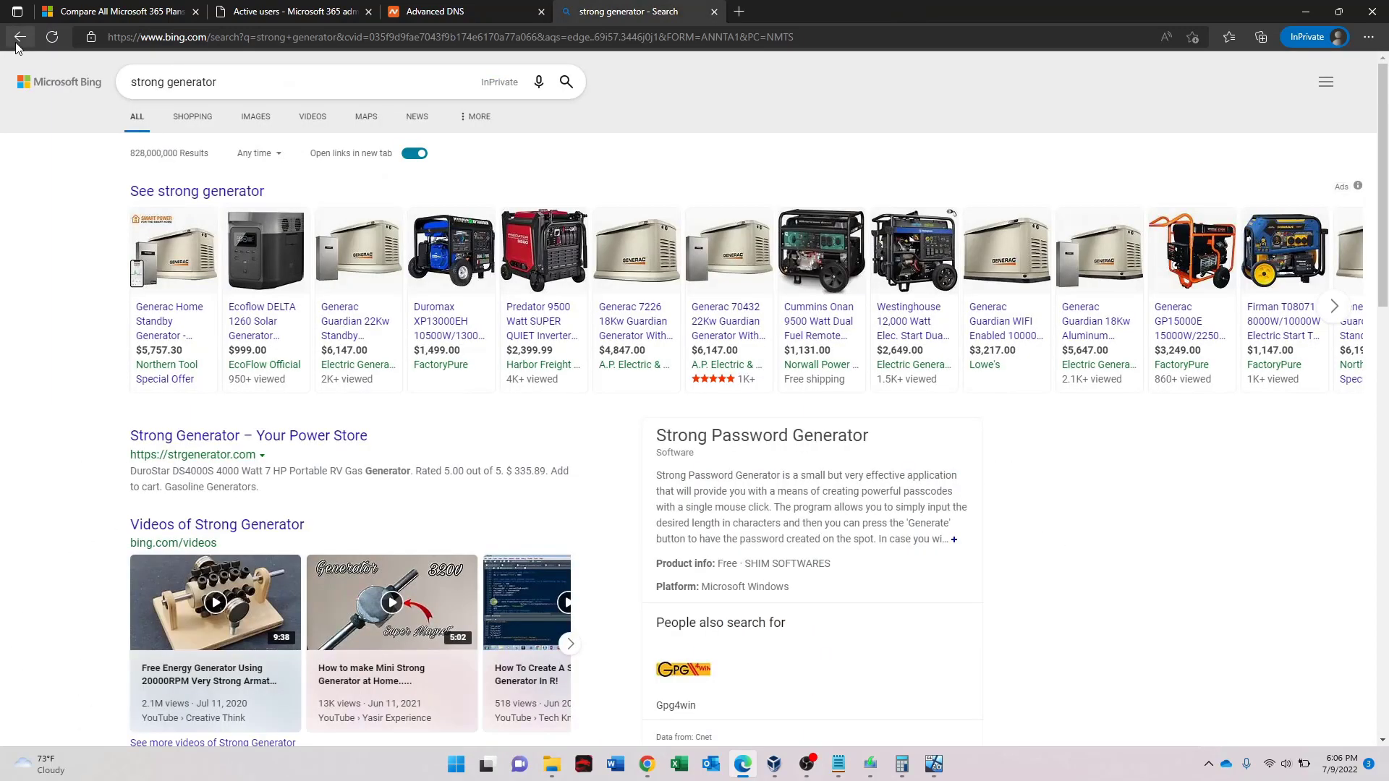
Search Google for 'strong password generator' and open passwordsgenerator.net
left_click(255, 37)
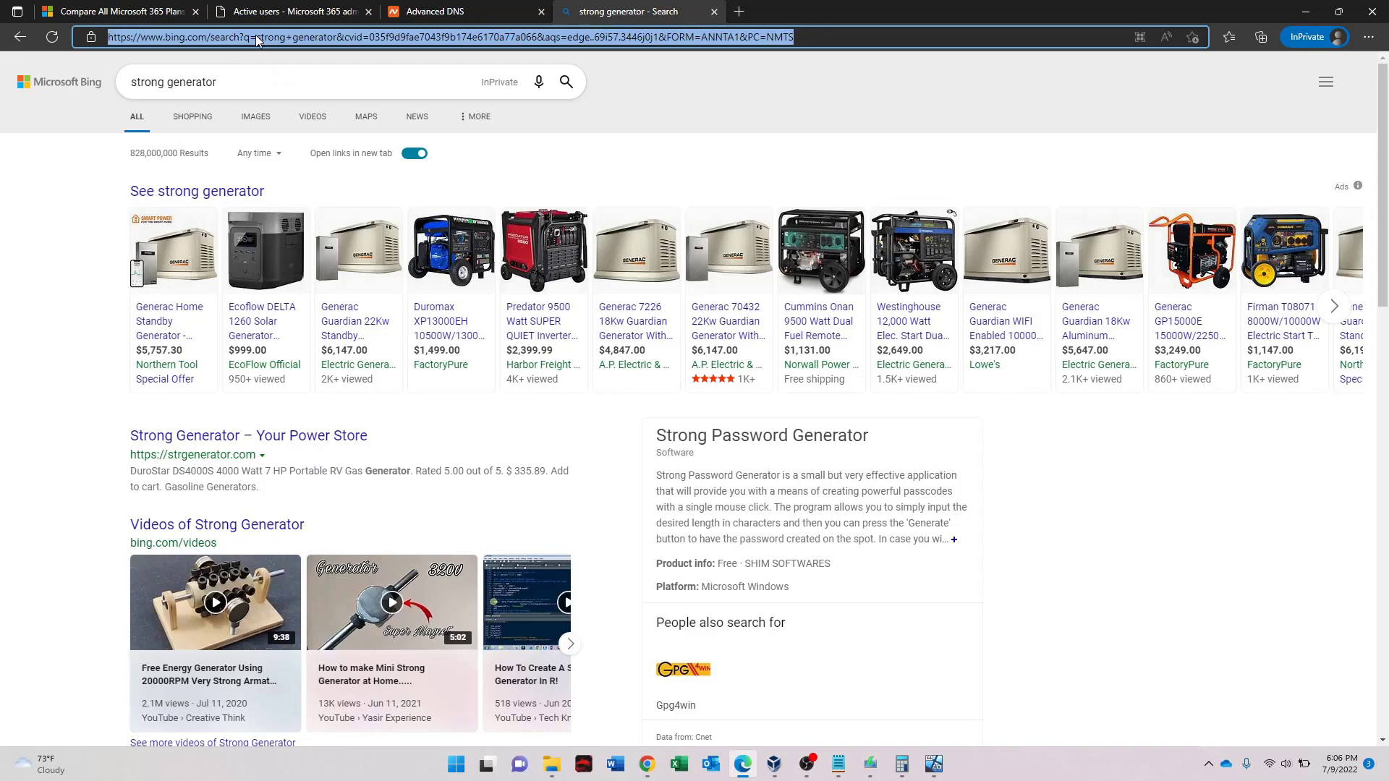
type("google.com")
key("Return")
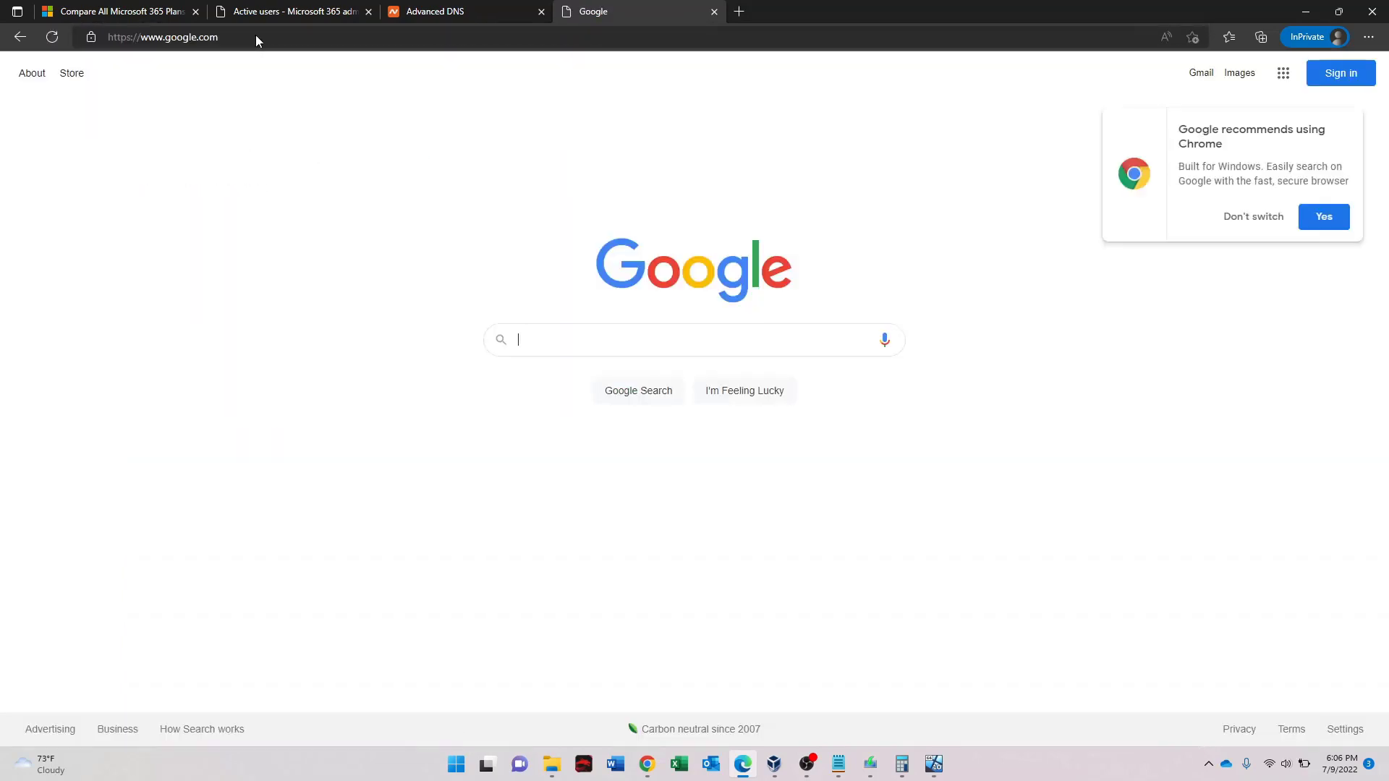
type("strong passwor")
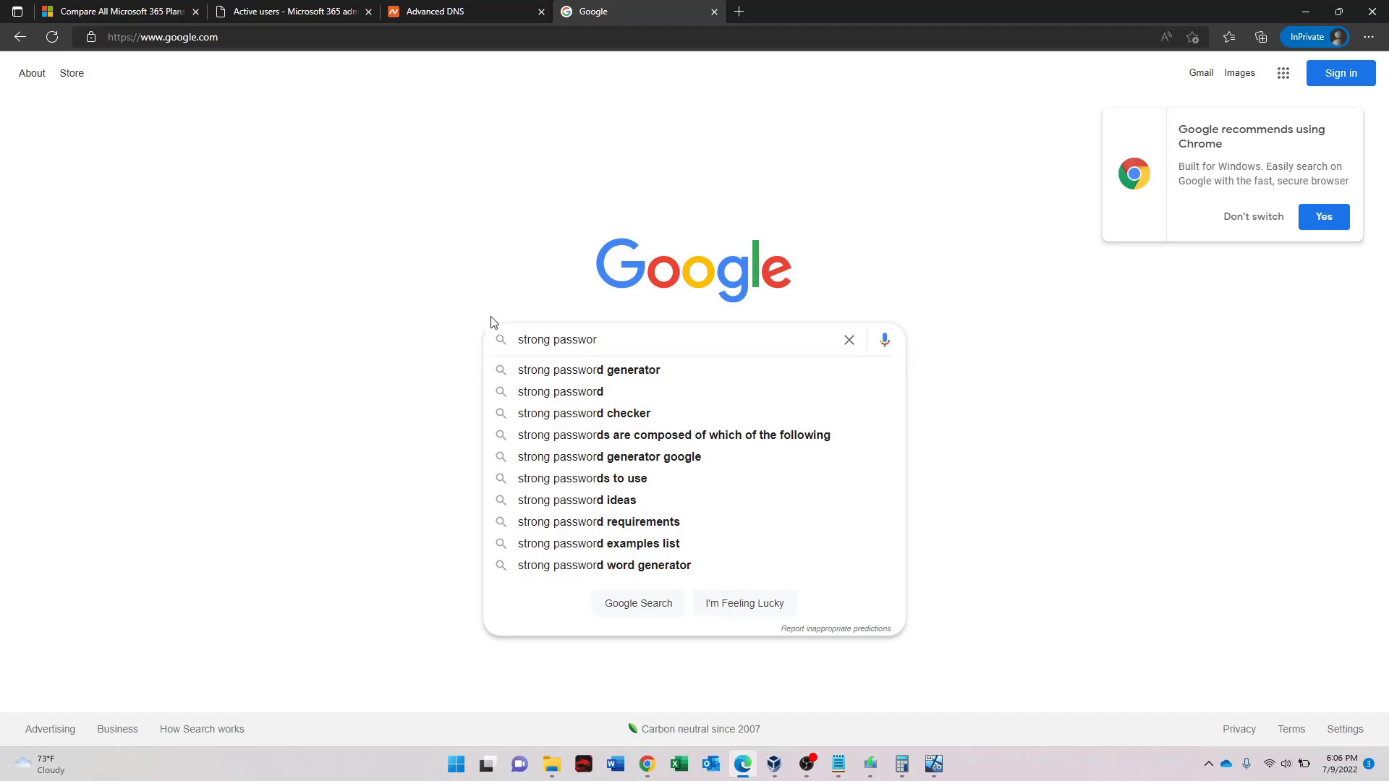
left_click(553, 371)
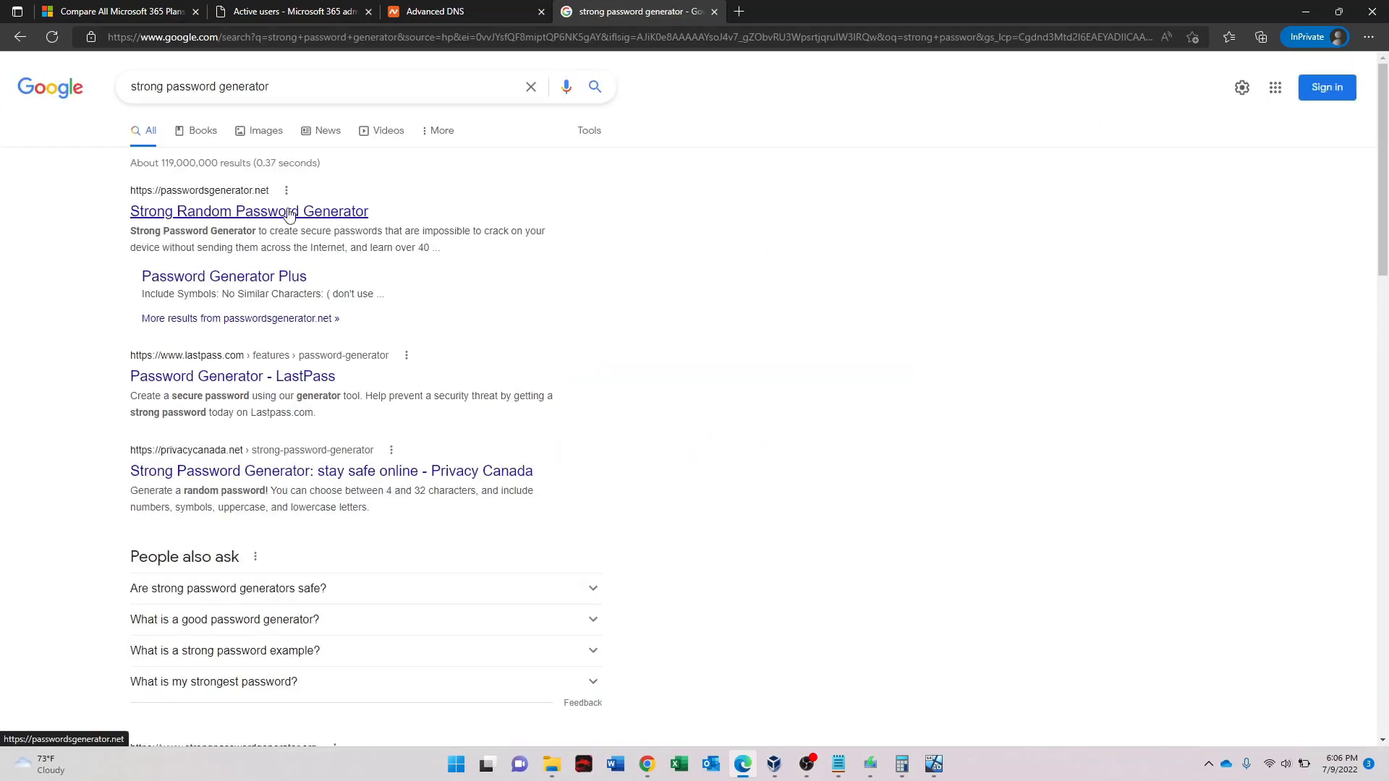
left_click(288, 210)
left_click(631, 261)
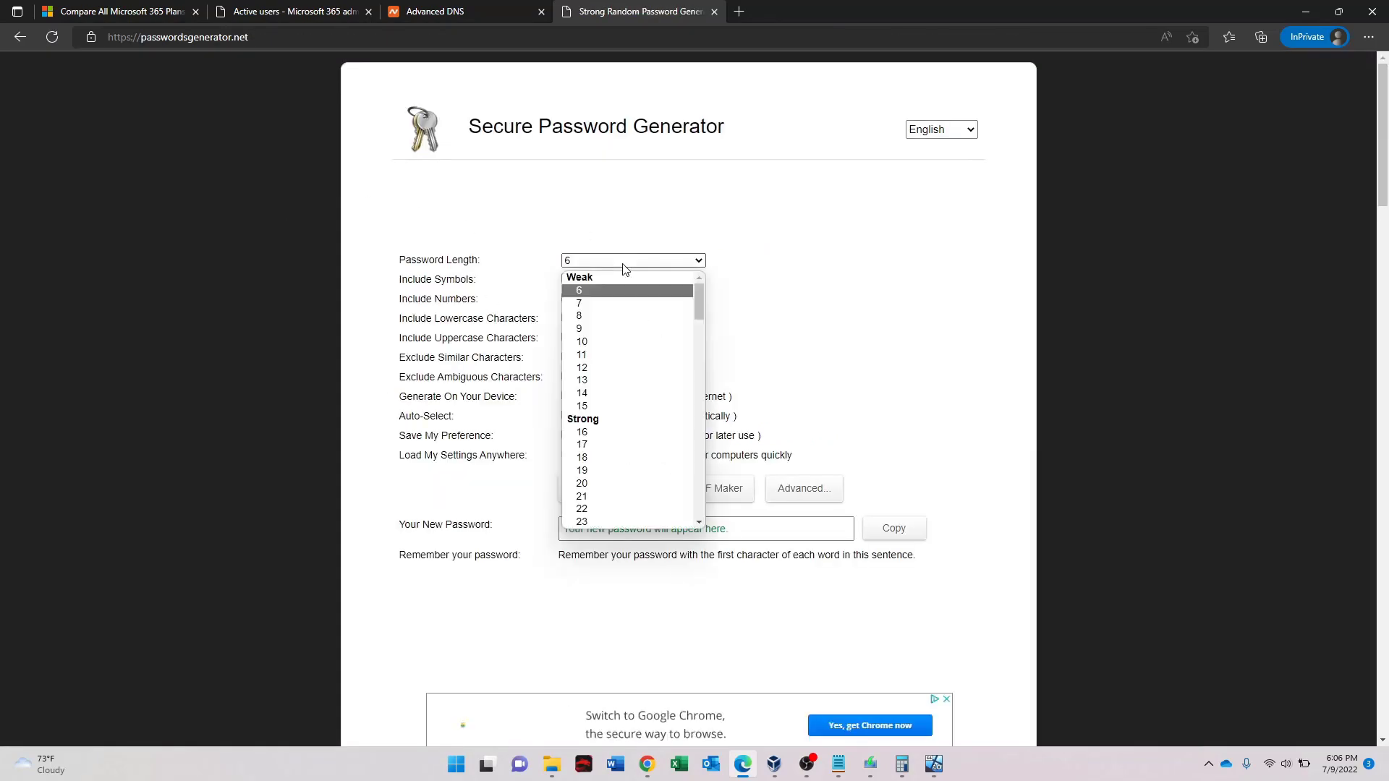
Generate a 20-character password, copy it, and return to the Add a user form
left_click(583, 483)
left_click(589, 488)
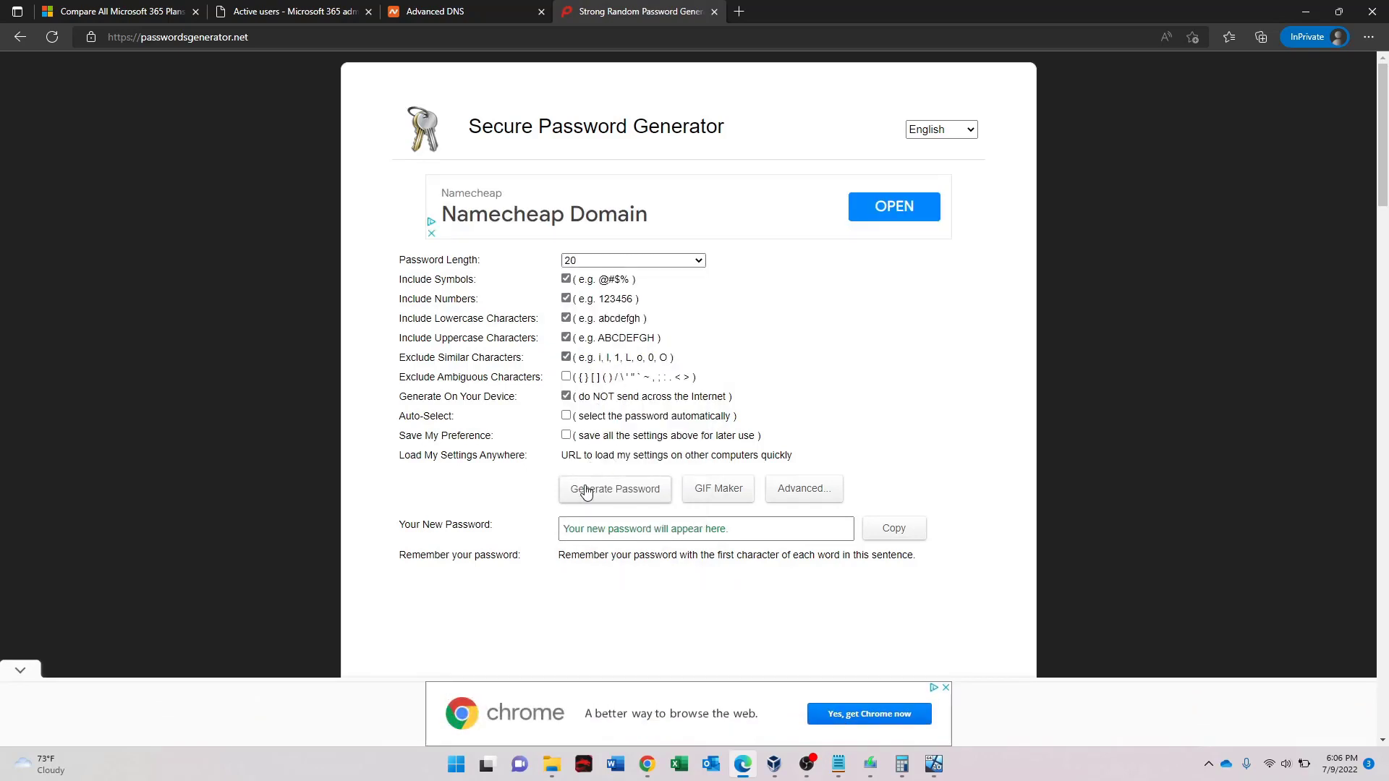
left_click(710, 532)
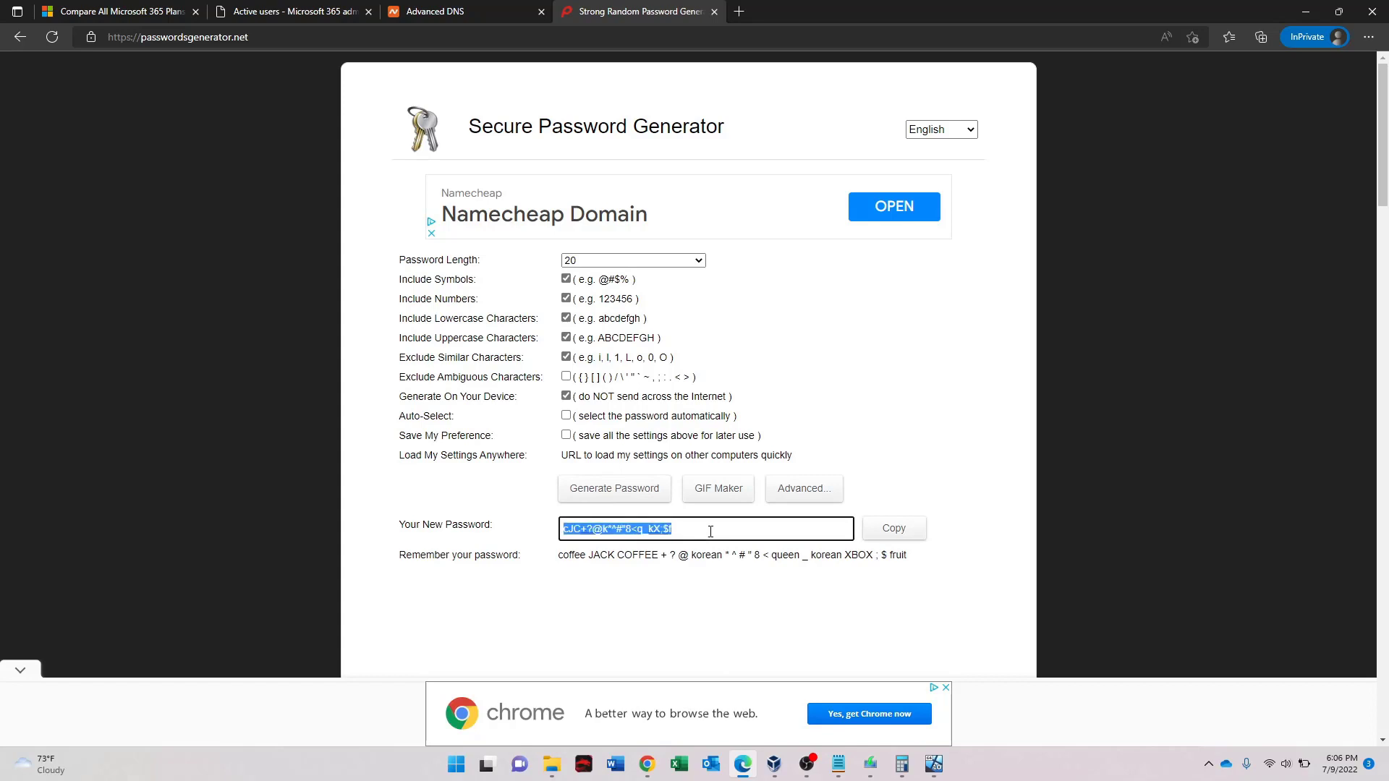
left_click(884, 535)
left_click(889, 539)
left_click(302, 15)
Paste the generated password, require a change at first sign-in, and assign no product license
left_click(680, 498)
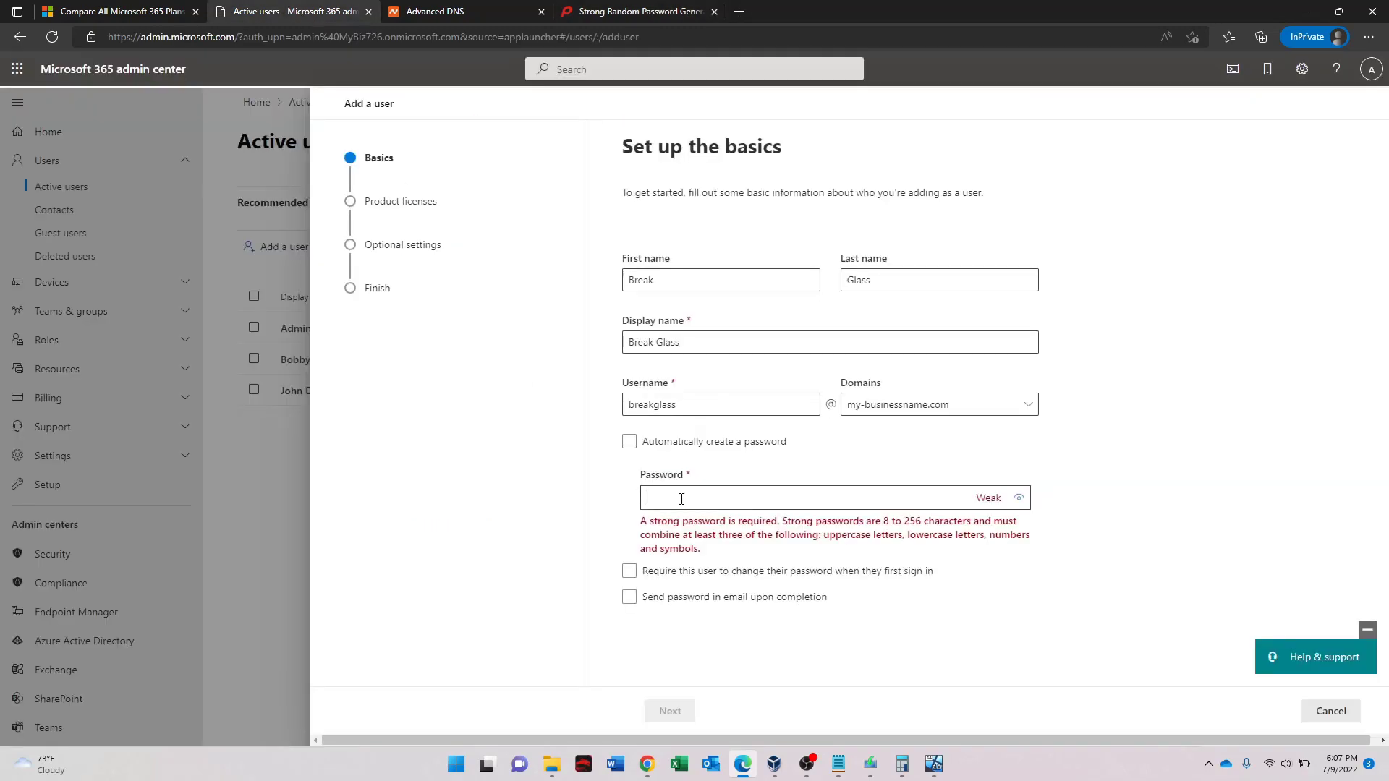
key("ctrl+v")
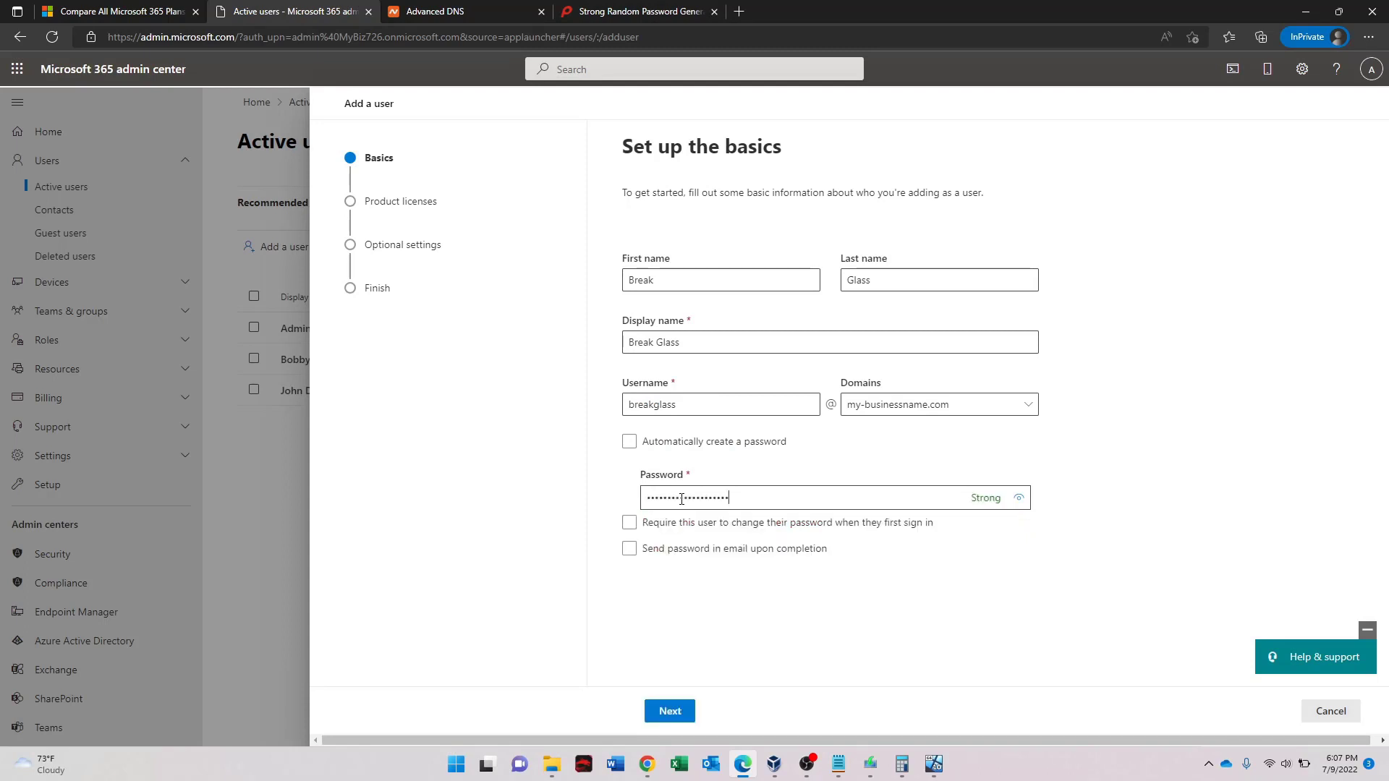
left_click(921, 526)
left_click(670, 711)
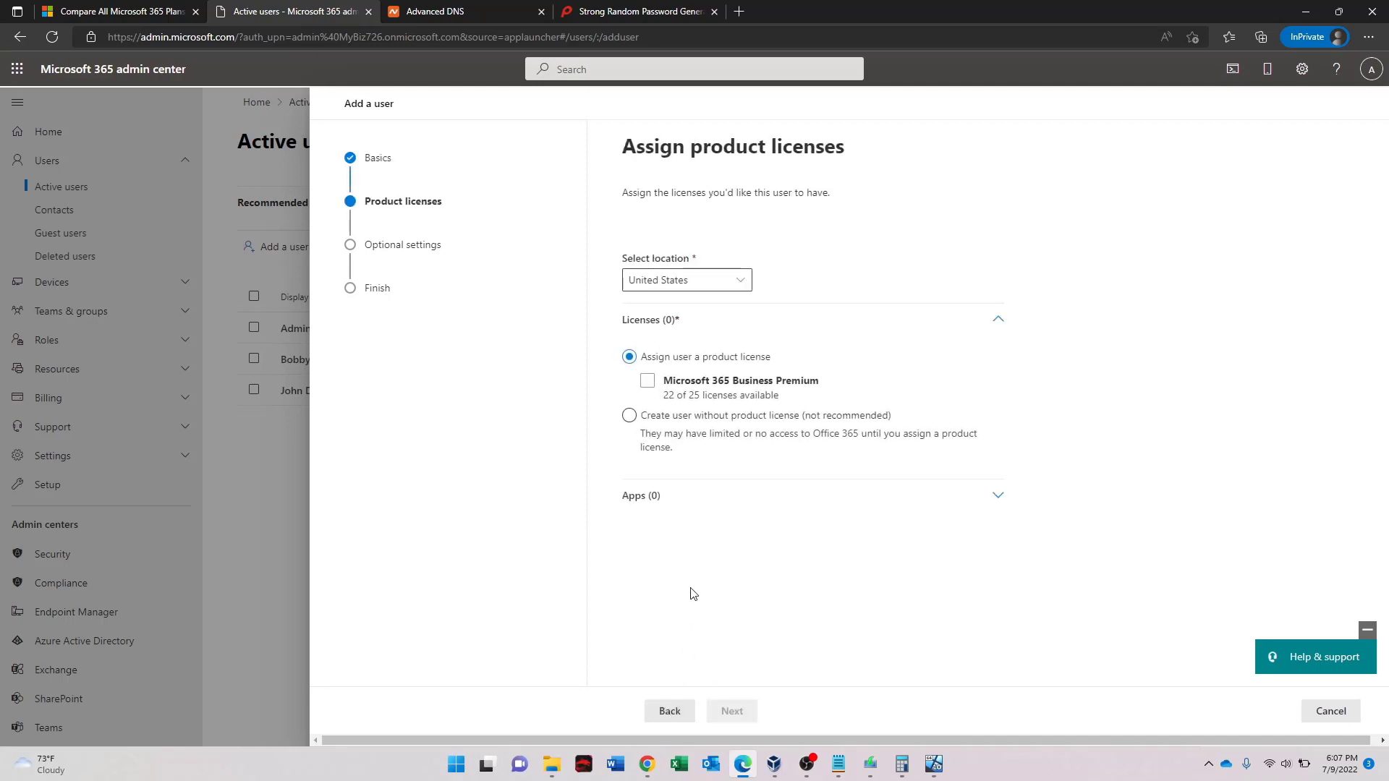
left_click(635, 422)
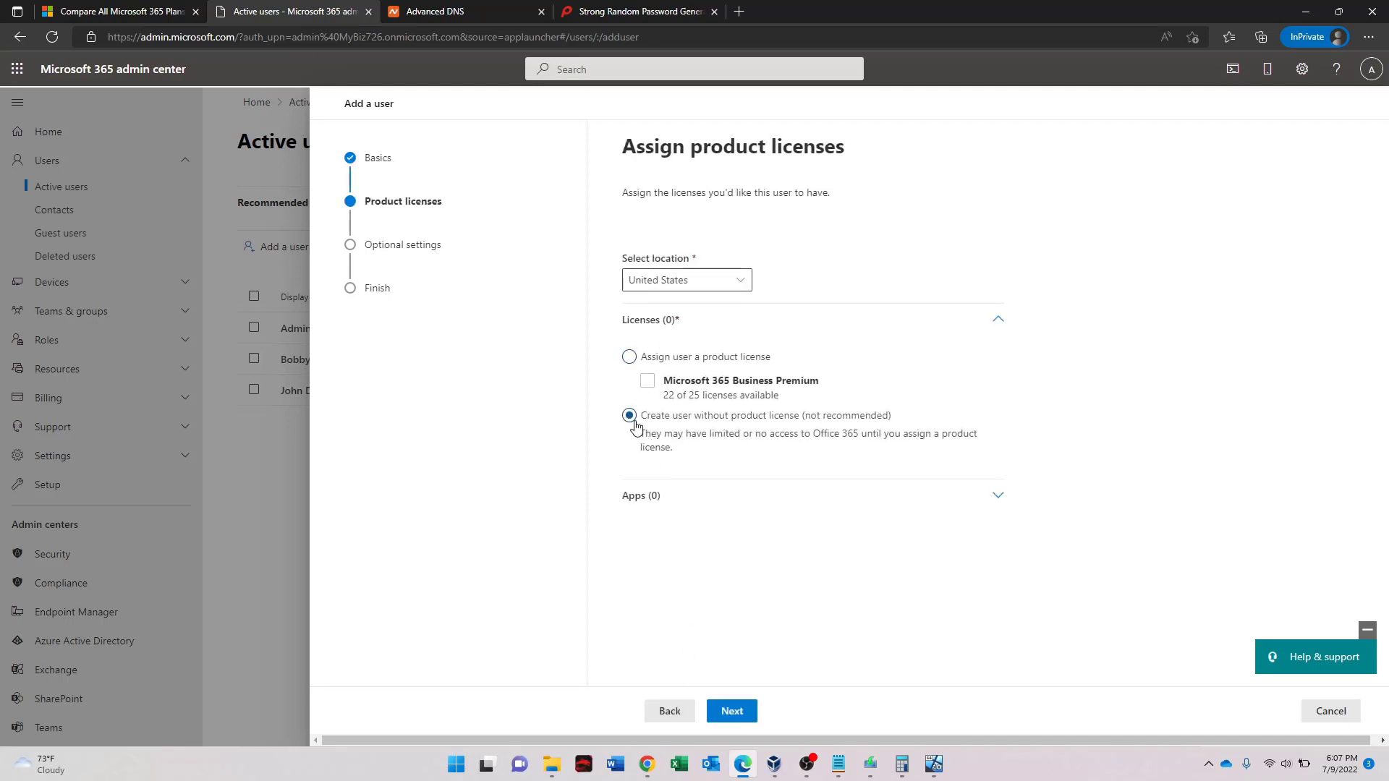
left_click(741, 715)
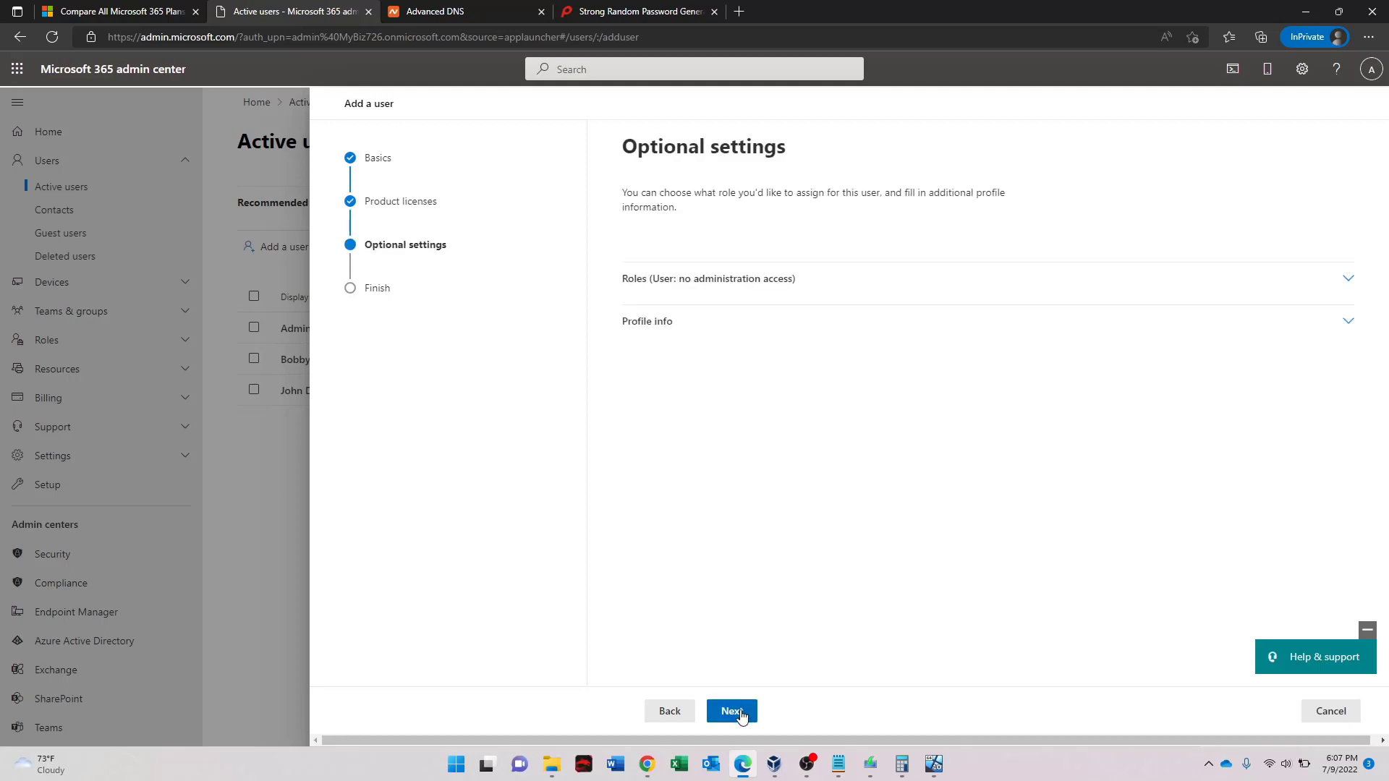
Give Break Glass the Global Administrator role and finish creating the user
left_click(1349, 281)
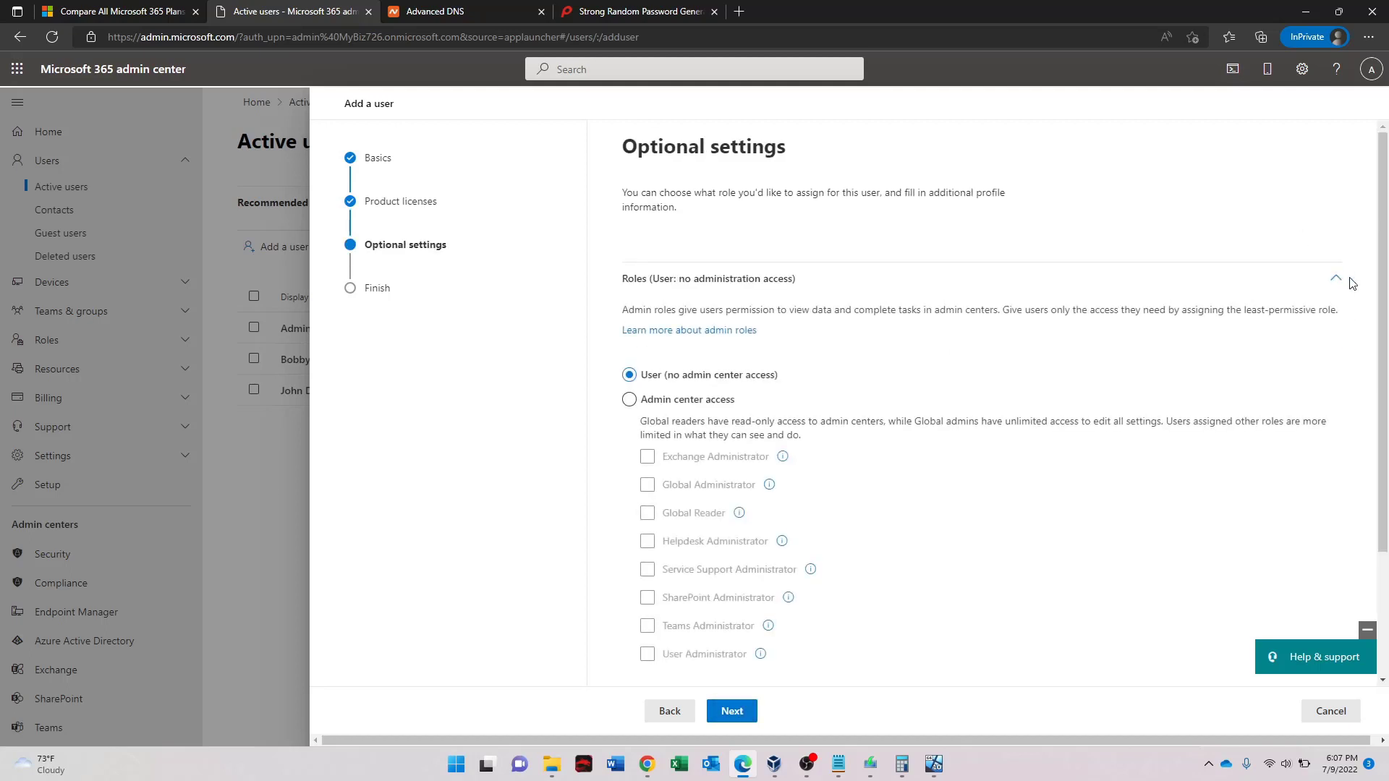
left_click(630, 400)
left_click(647, 485)
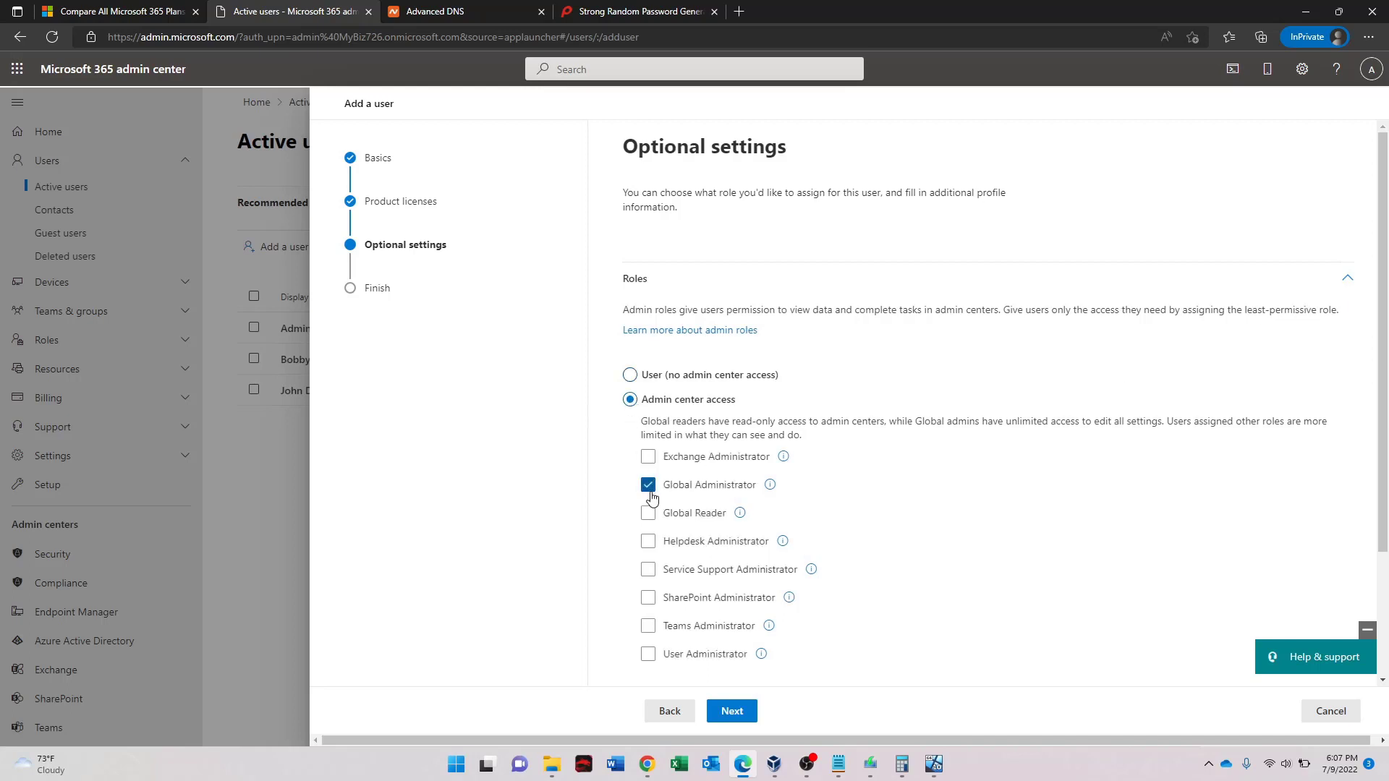
left_click(732, 711)
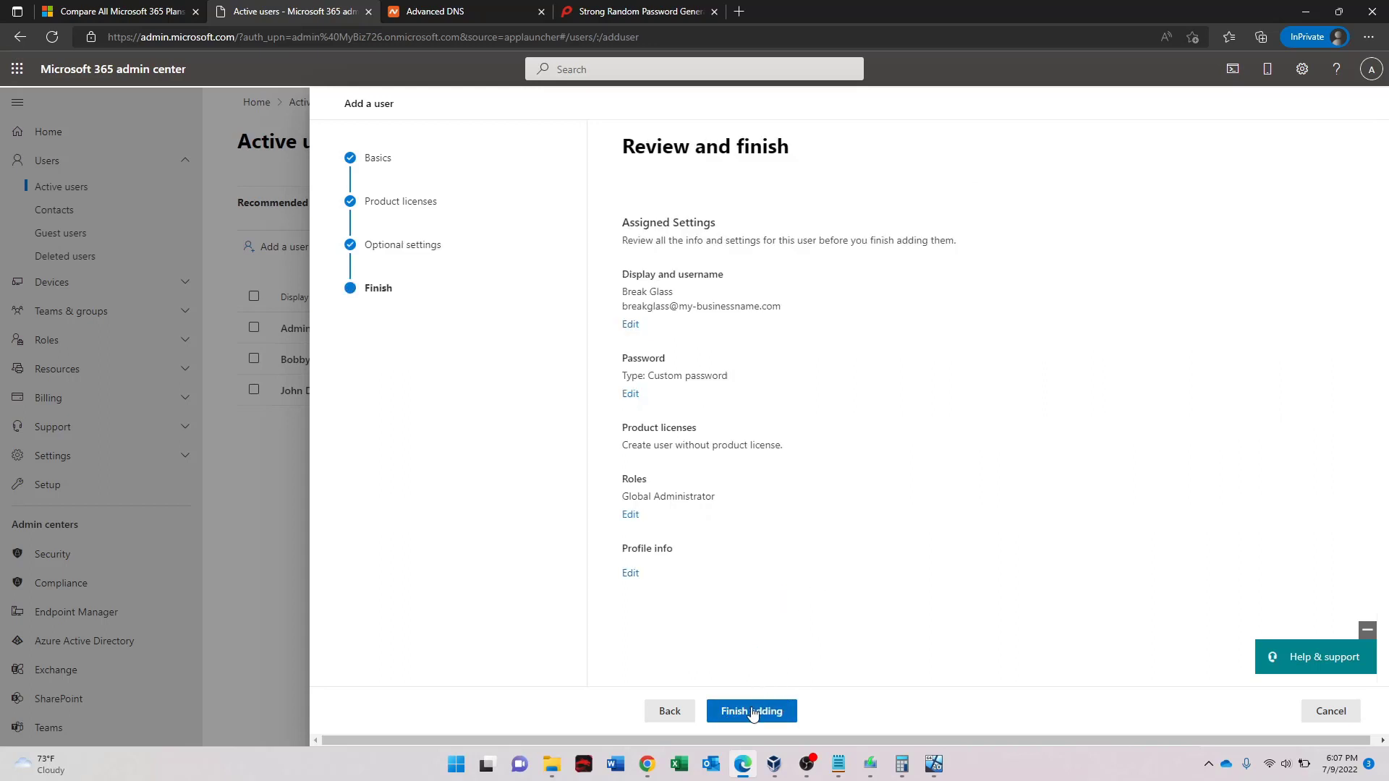
left_click(752, 712)
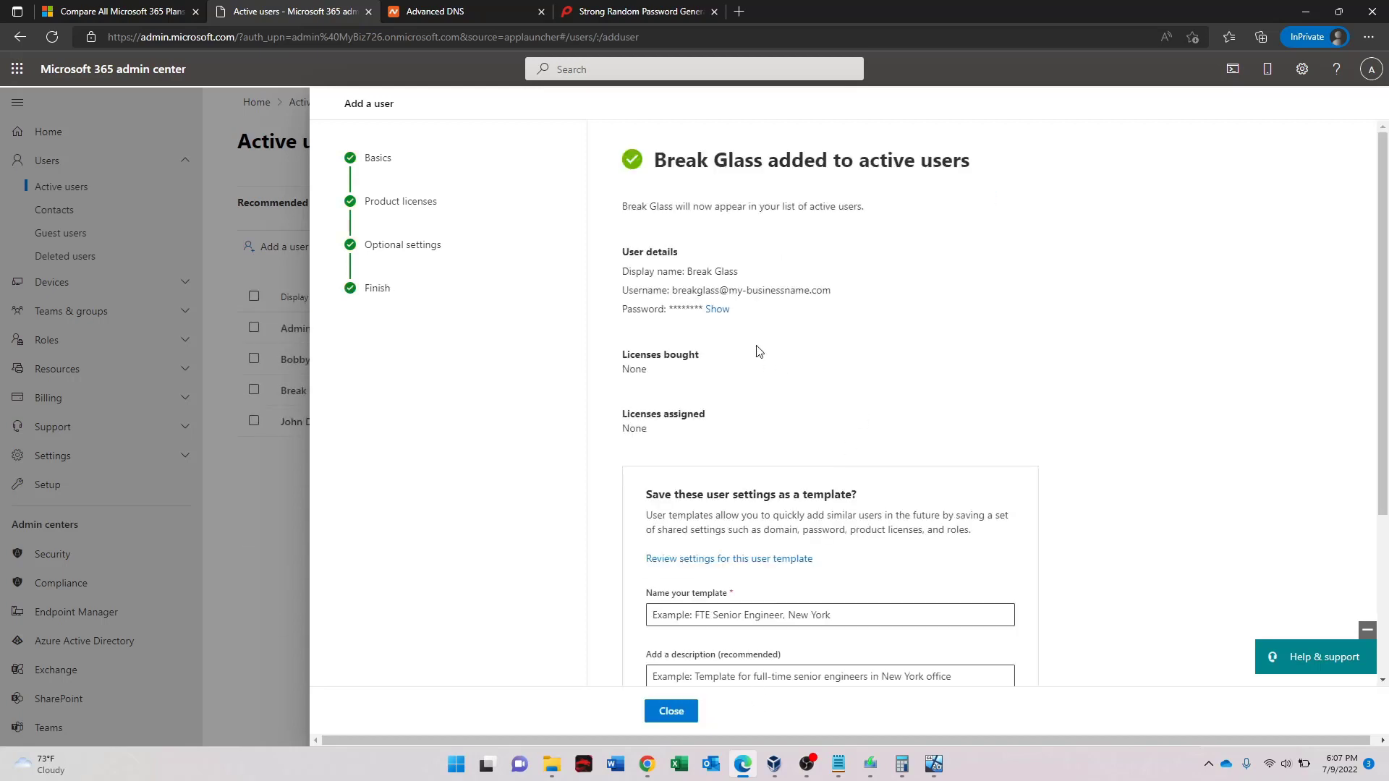
left_click(671, 712)
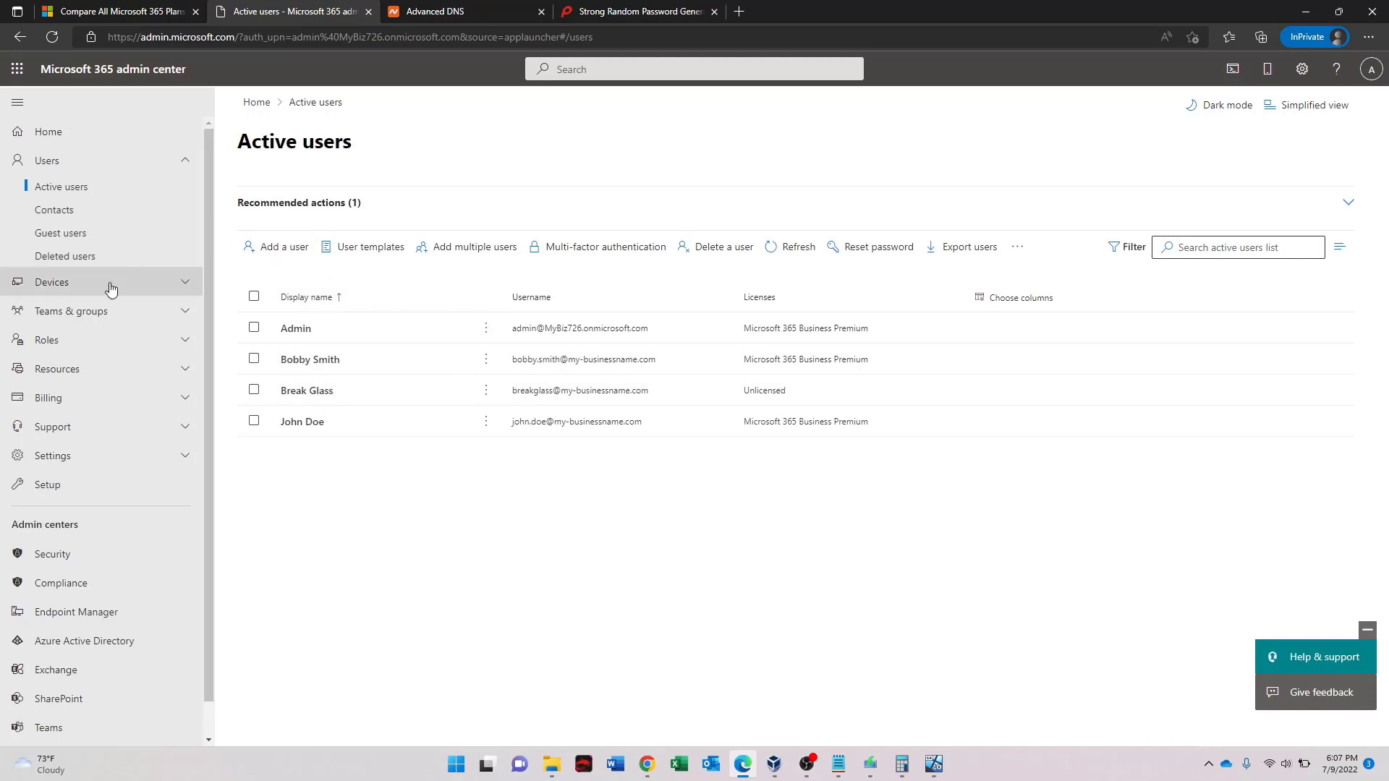
Start a new Security-type group from Active teams & groups
left_click(83, 311)
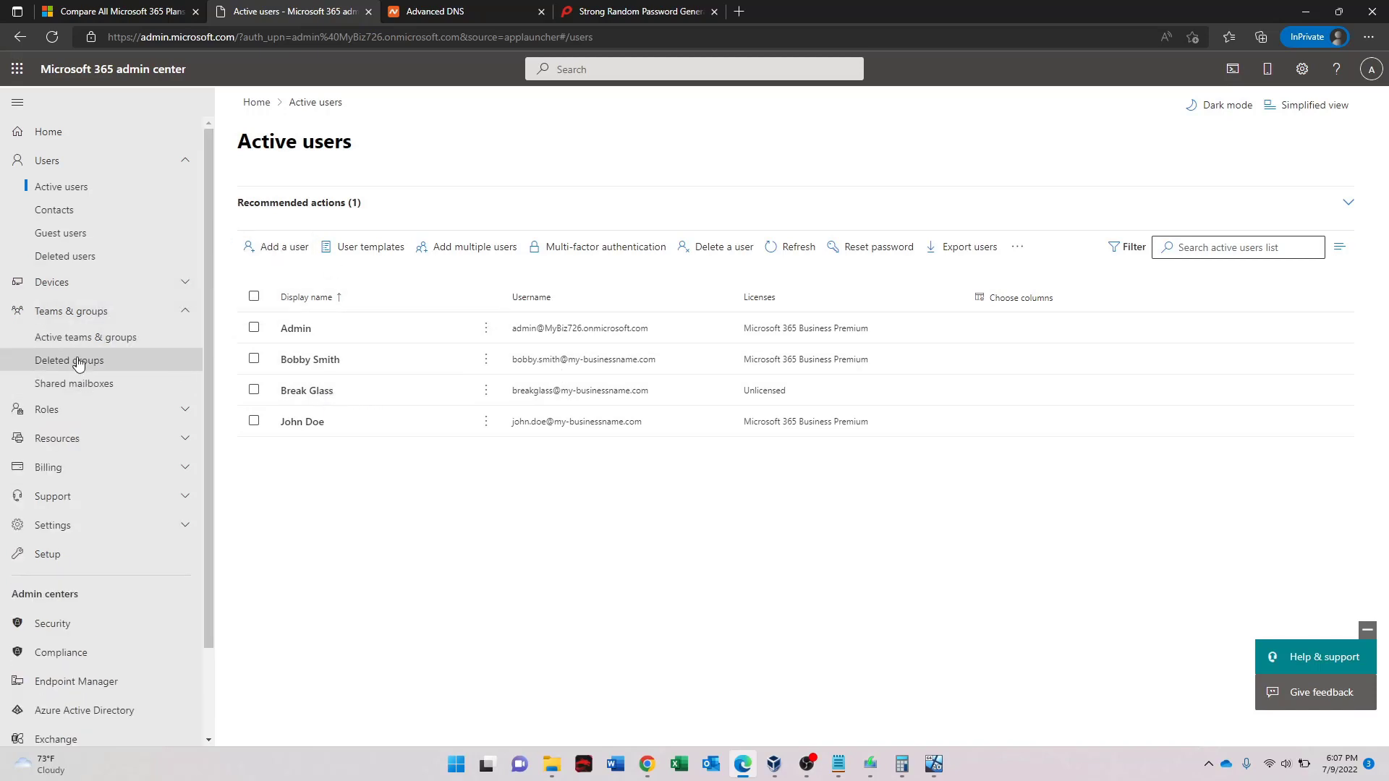
left_click(75, 339)
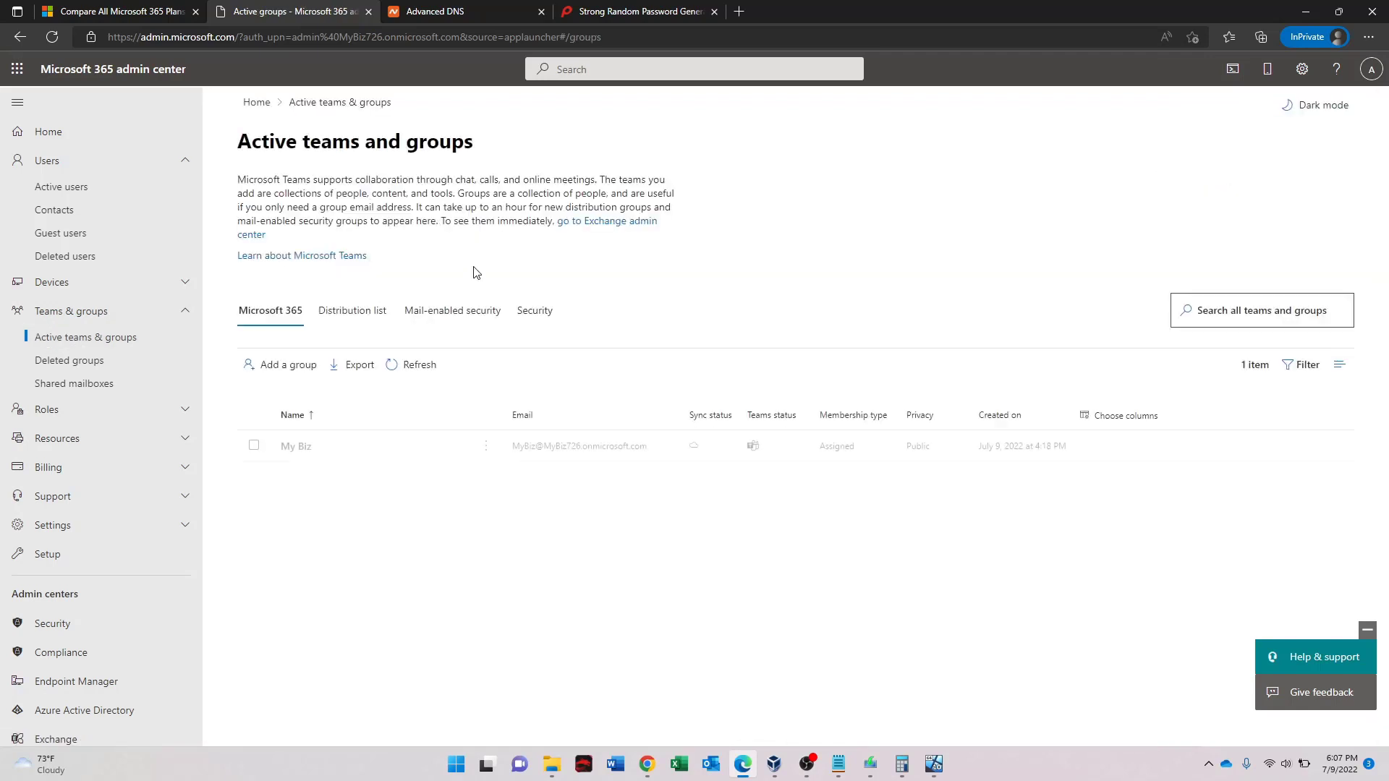
left_click(534, 310)
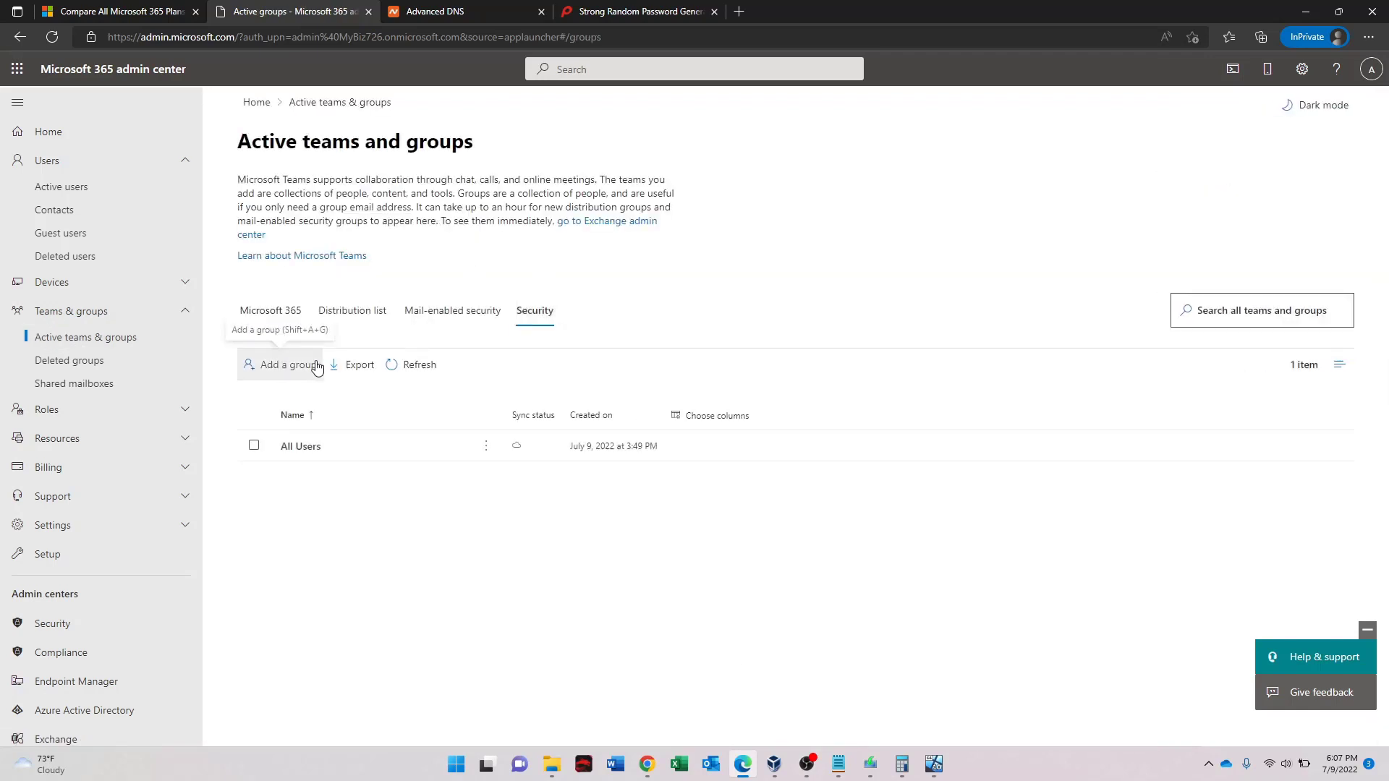
left_click(269, 365)
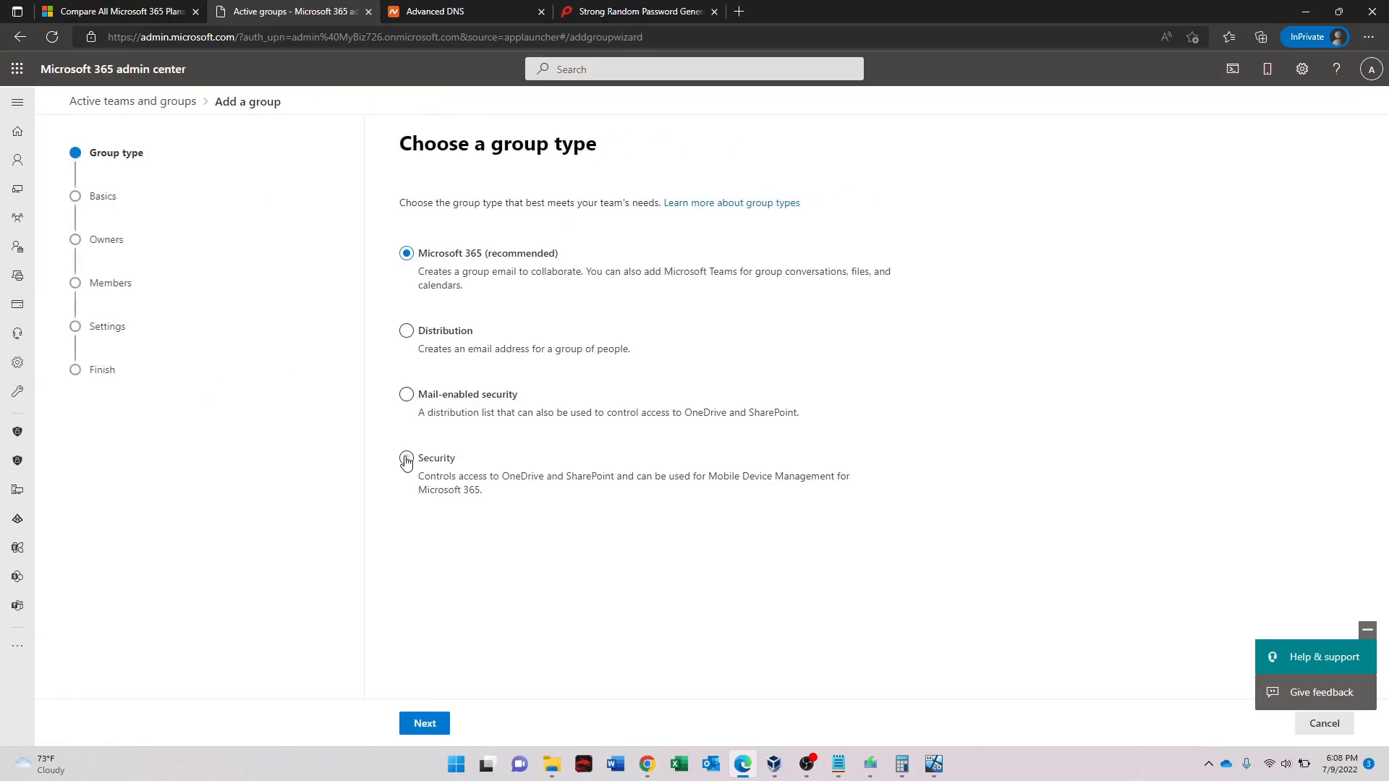
left_click(406, 460)
left_click(425, 724)
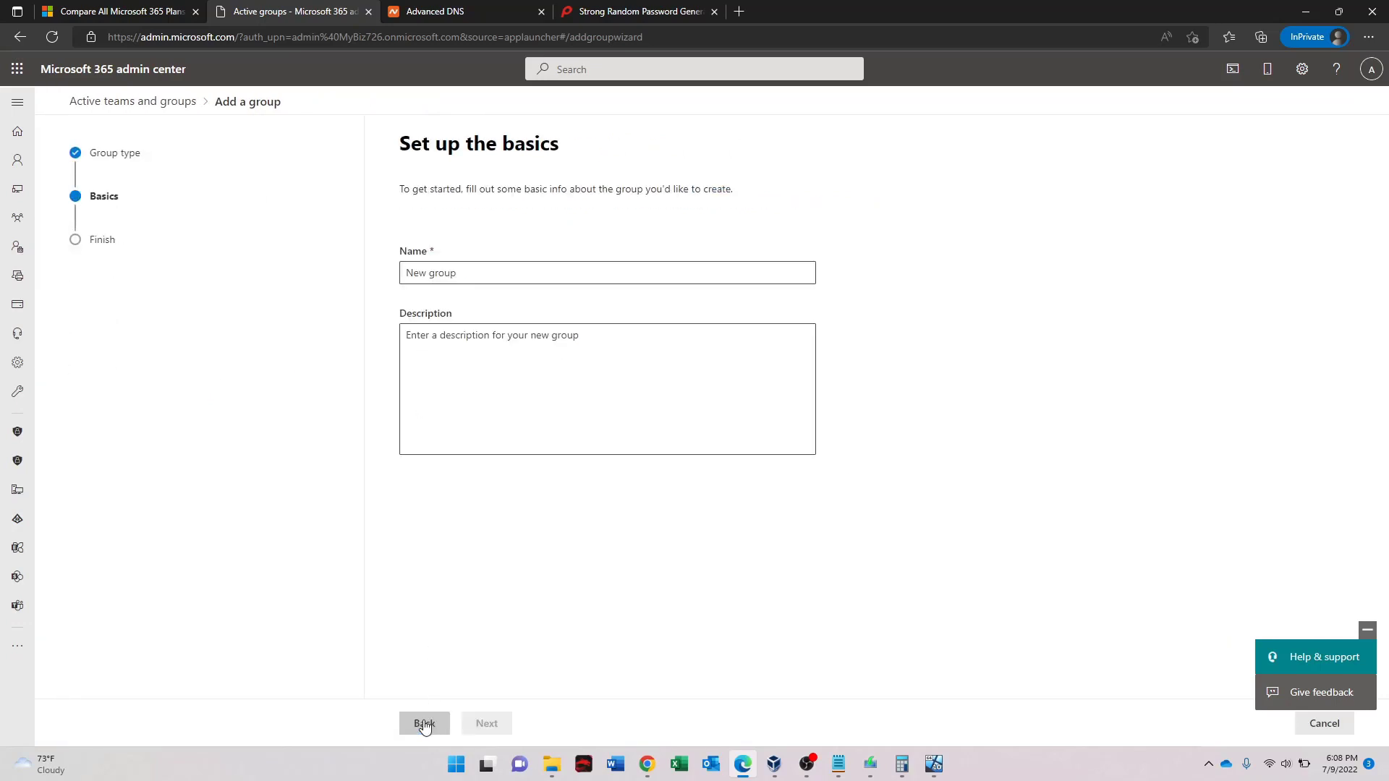
Name the group NoMFAUsers, create it, then check the mail-enabled security list
left_click(508, 278)
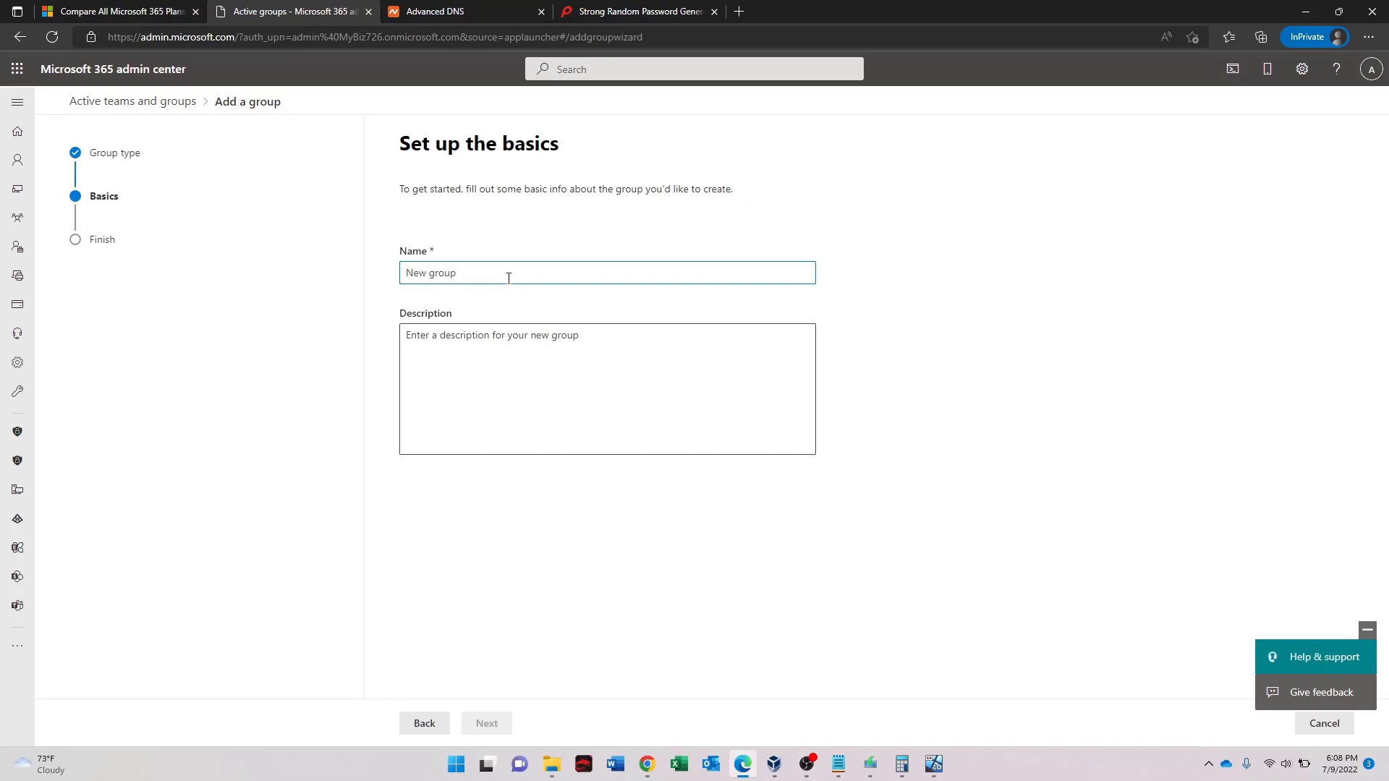
type("NoMFAUsers")
left_click(465, 384)
left_click(486, 723)
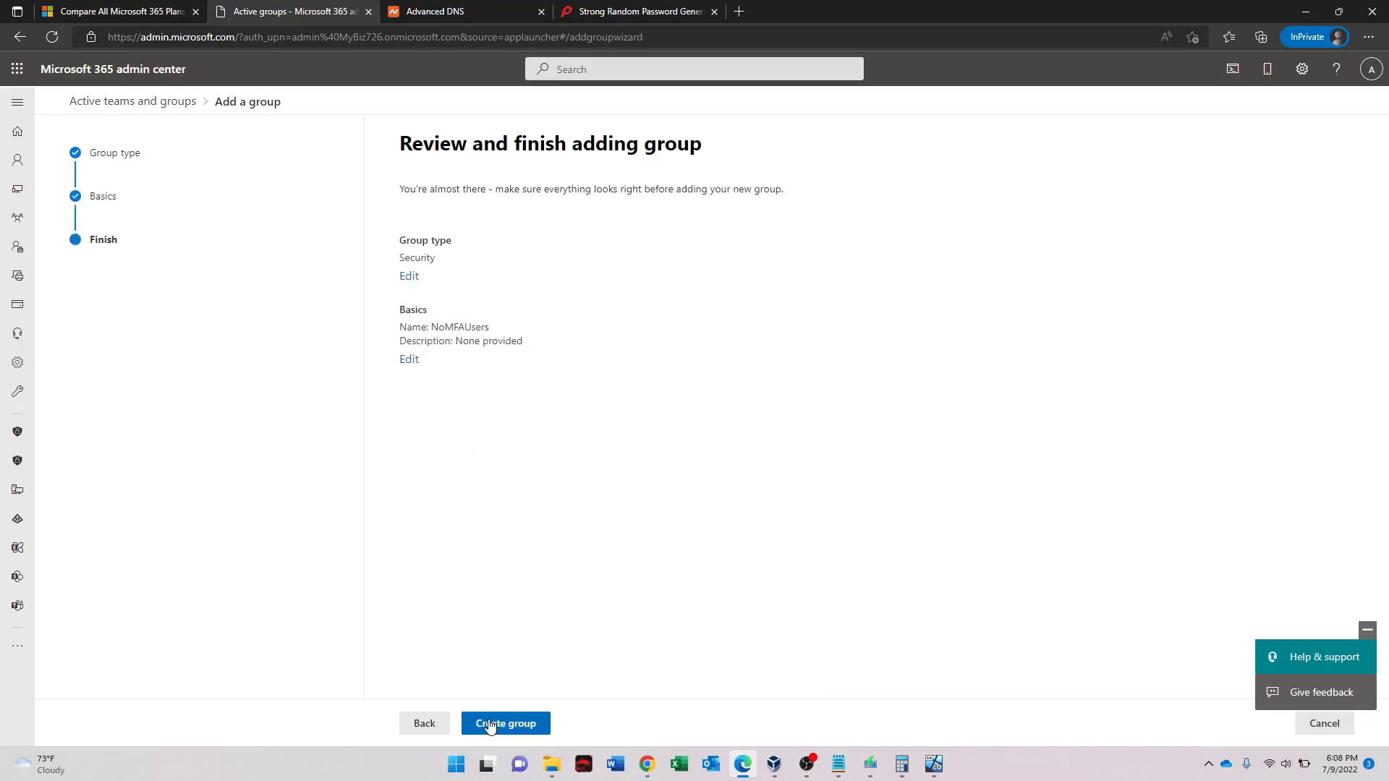
left_click(489, 723)
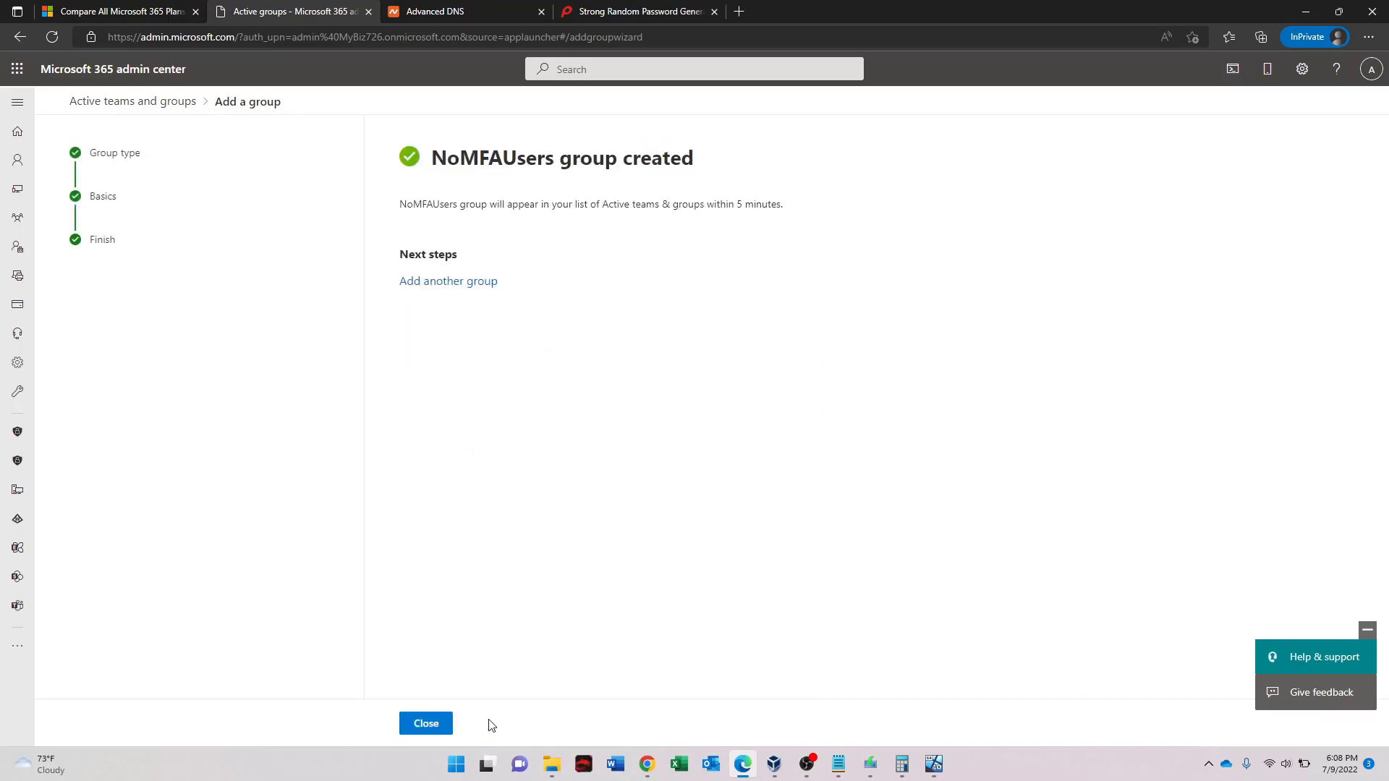
left_click(442, 723)
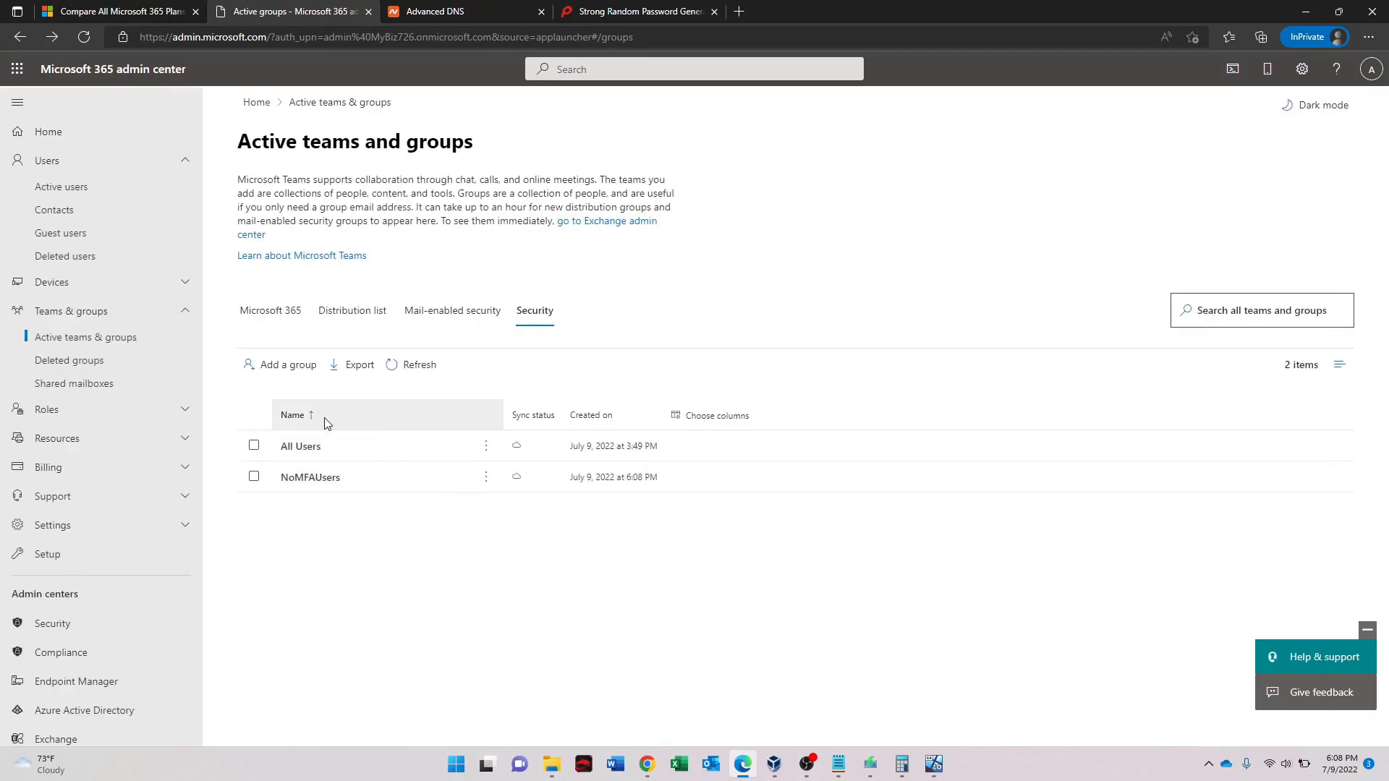
left_click(309, 478)
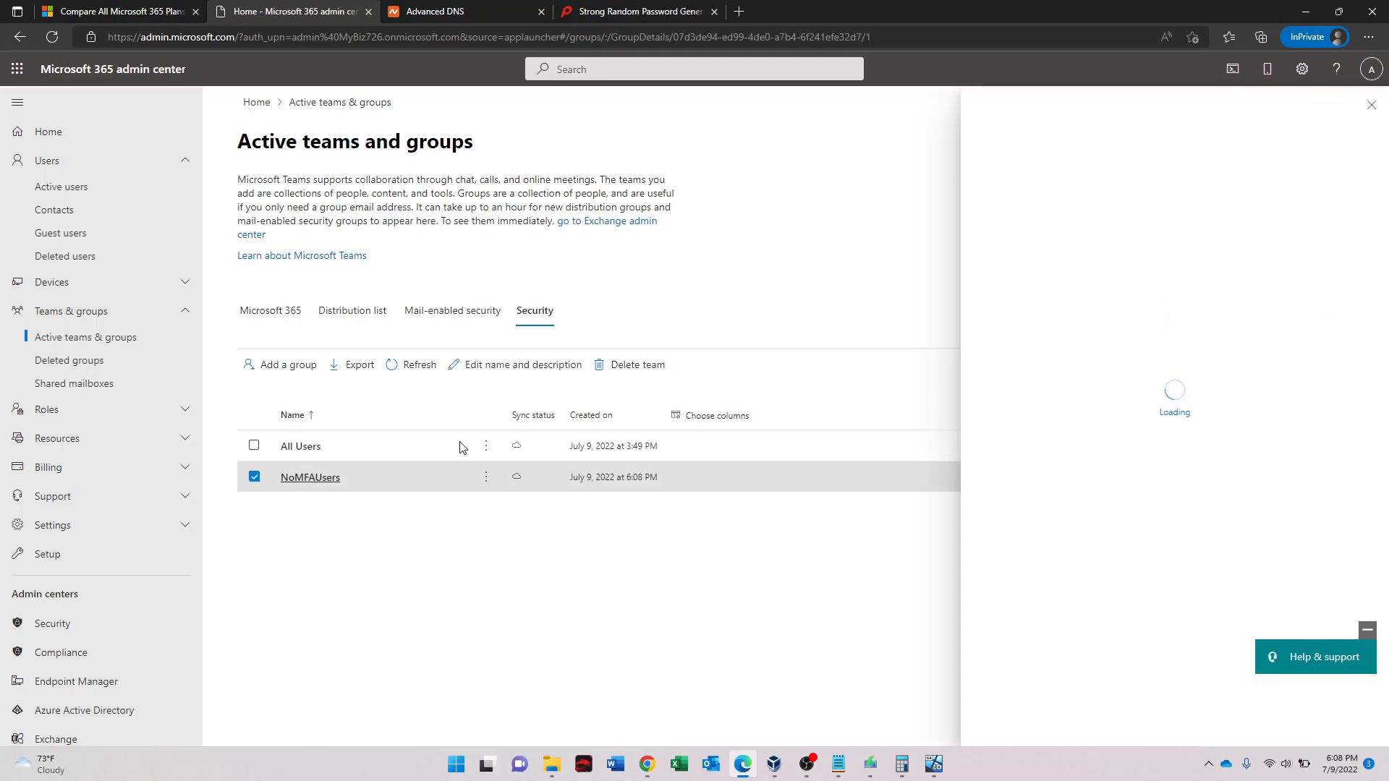
left_click(1371, 105)
left_click(455, 312)
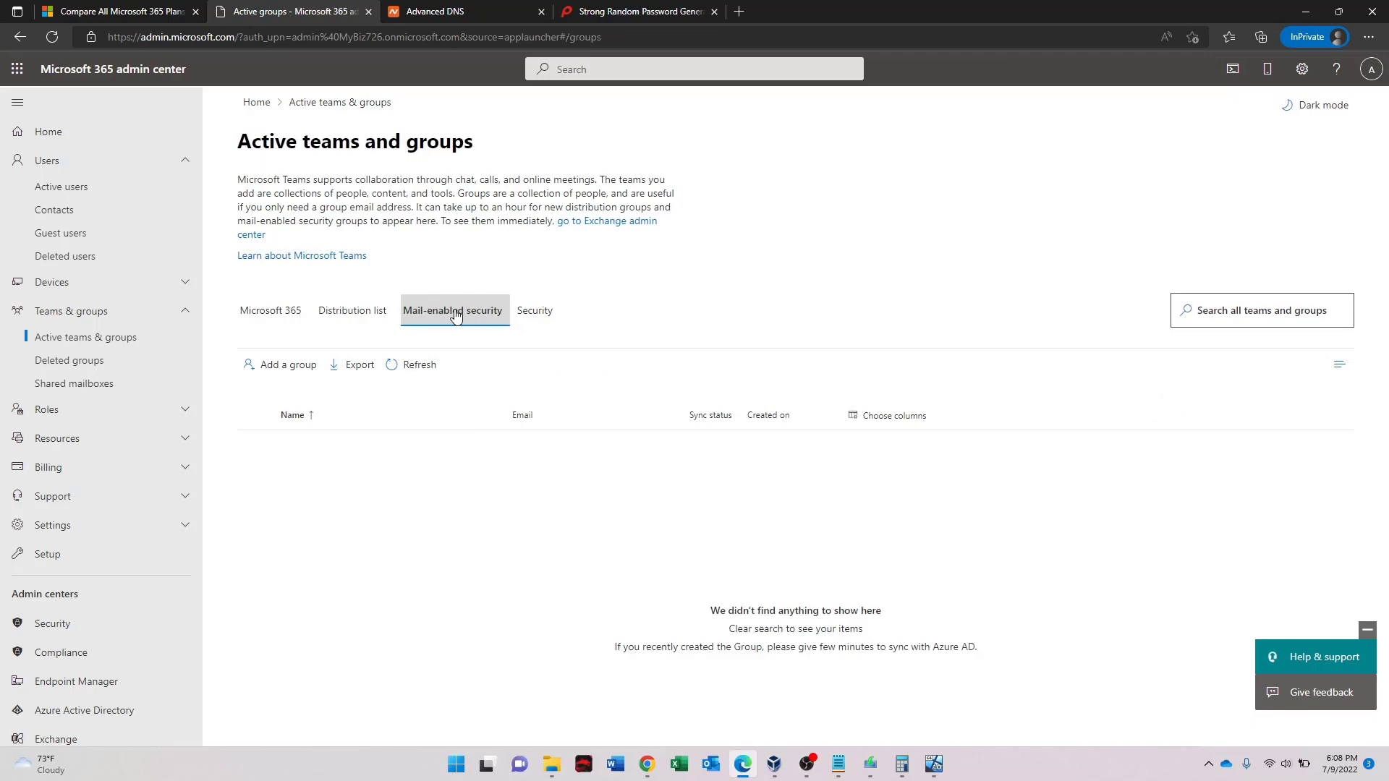
Add Break Glass as the only member of NoMFAUsers and close the group details
left_click(535, 310)
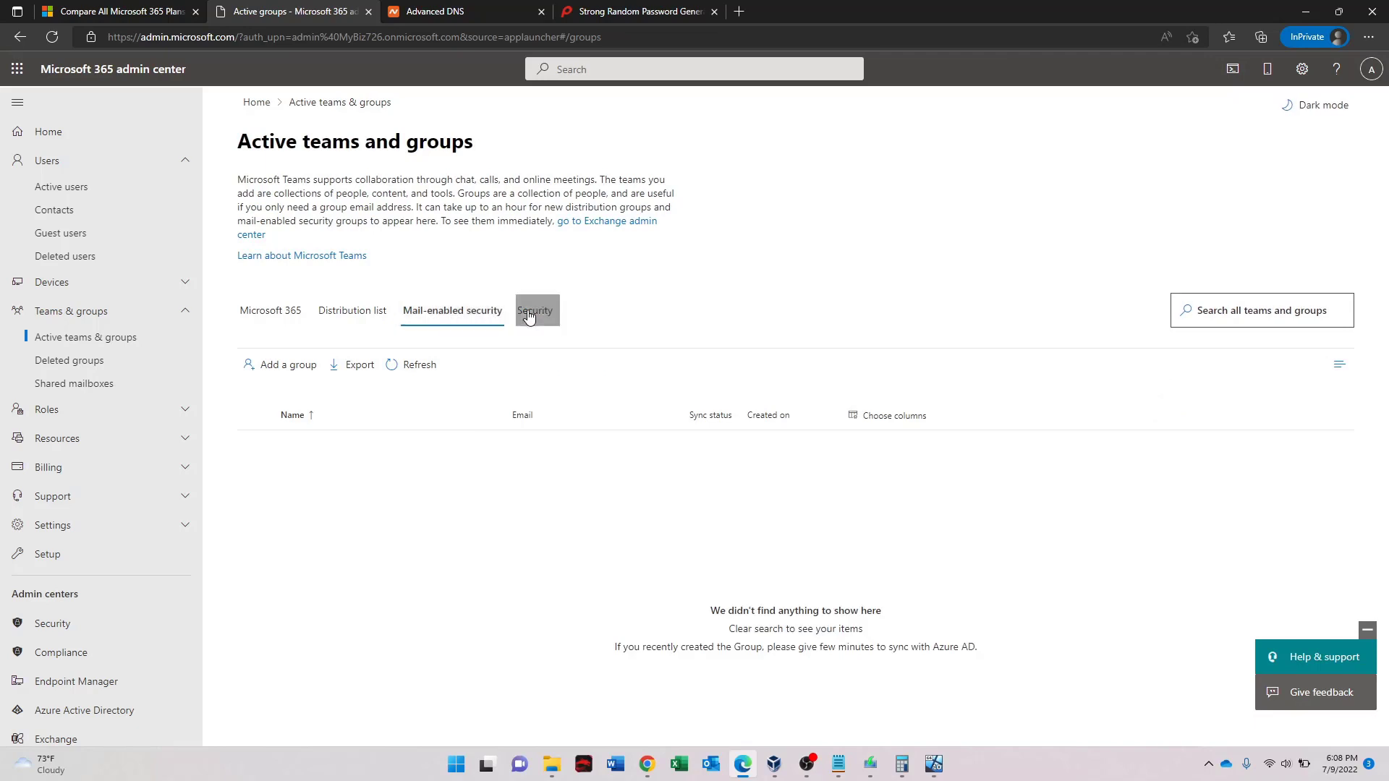
left_click(310, 479)
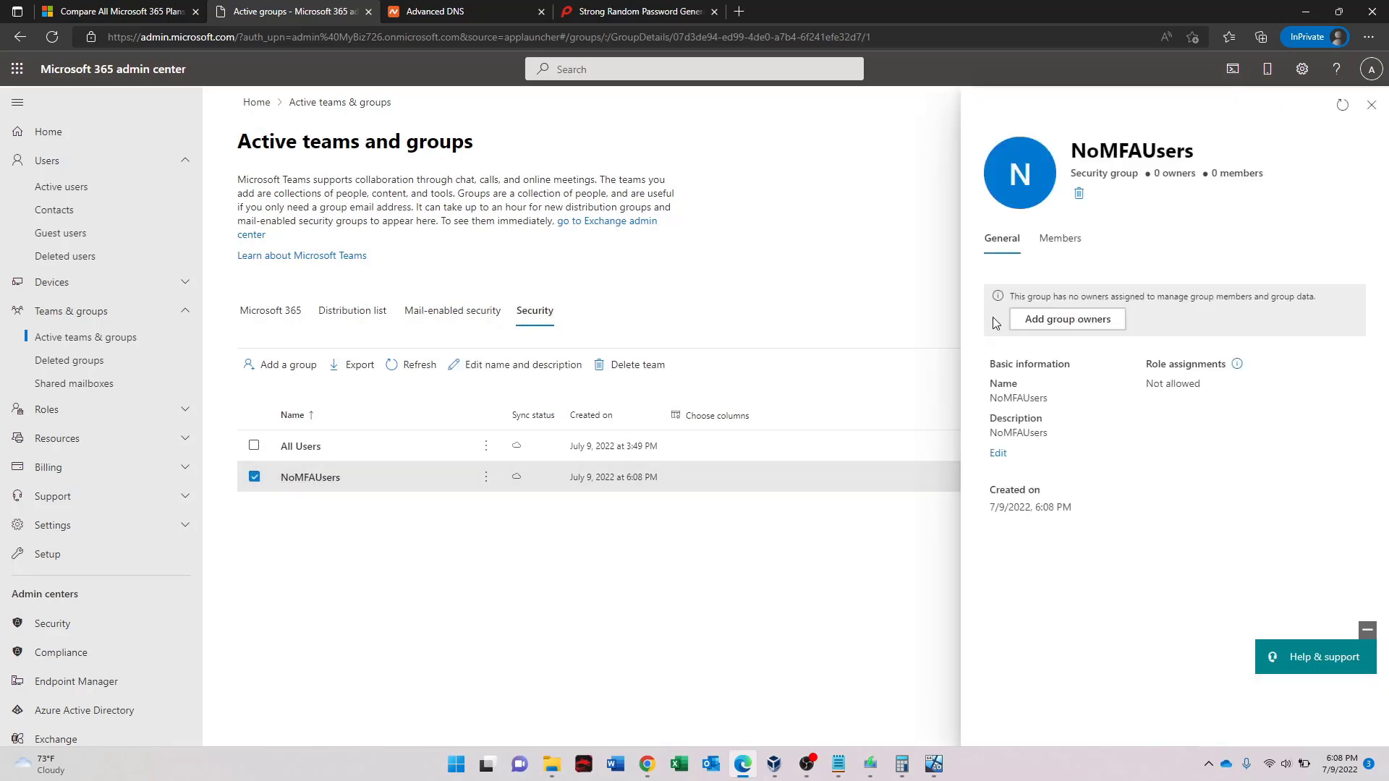
left_click(1057, 244)
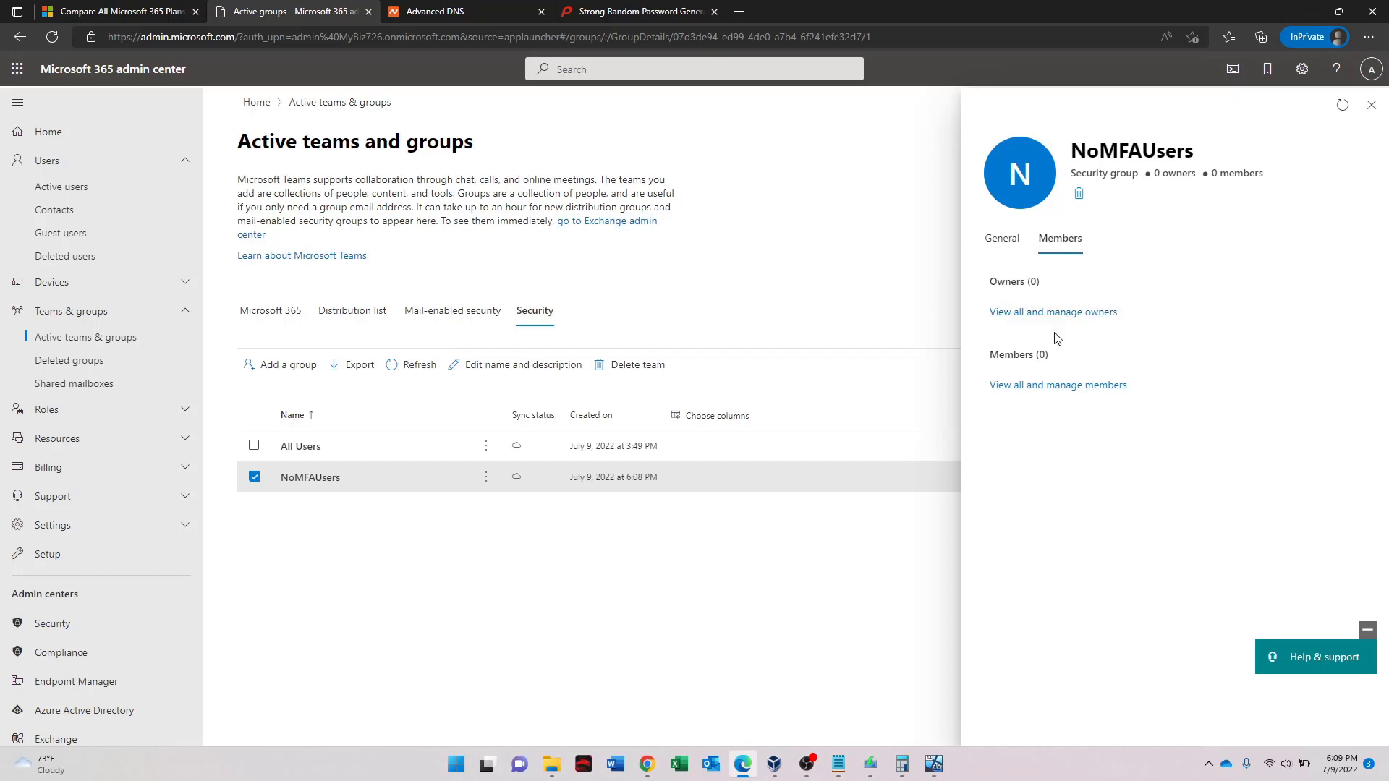
left_click(1032, 387)
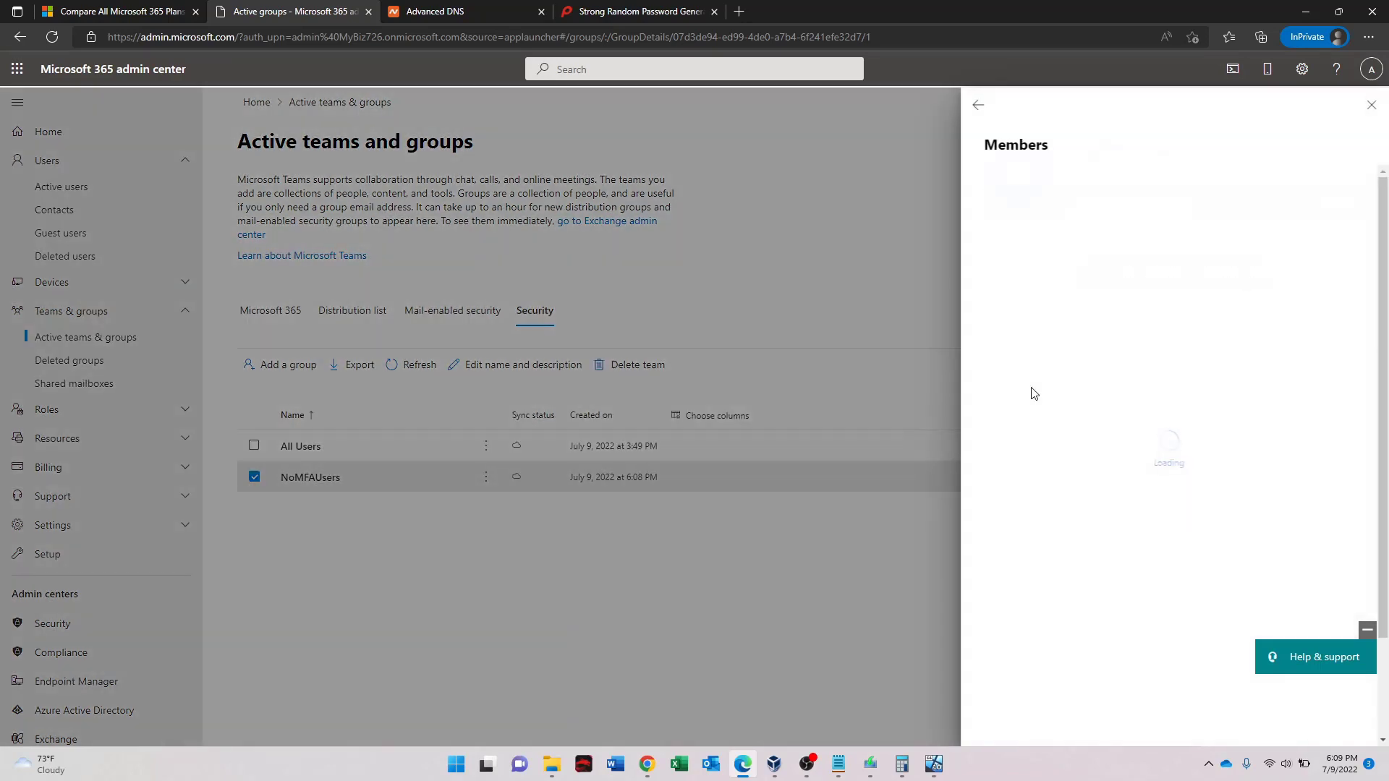
left_click(1056, 217)
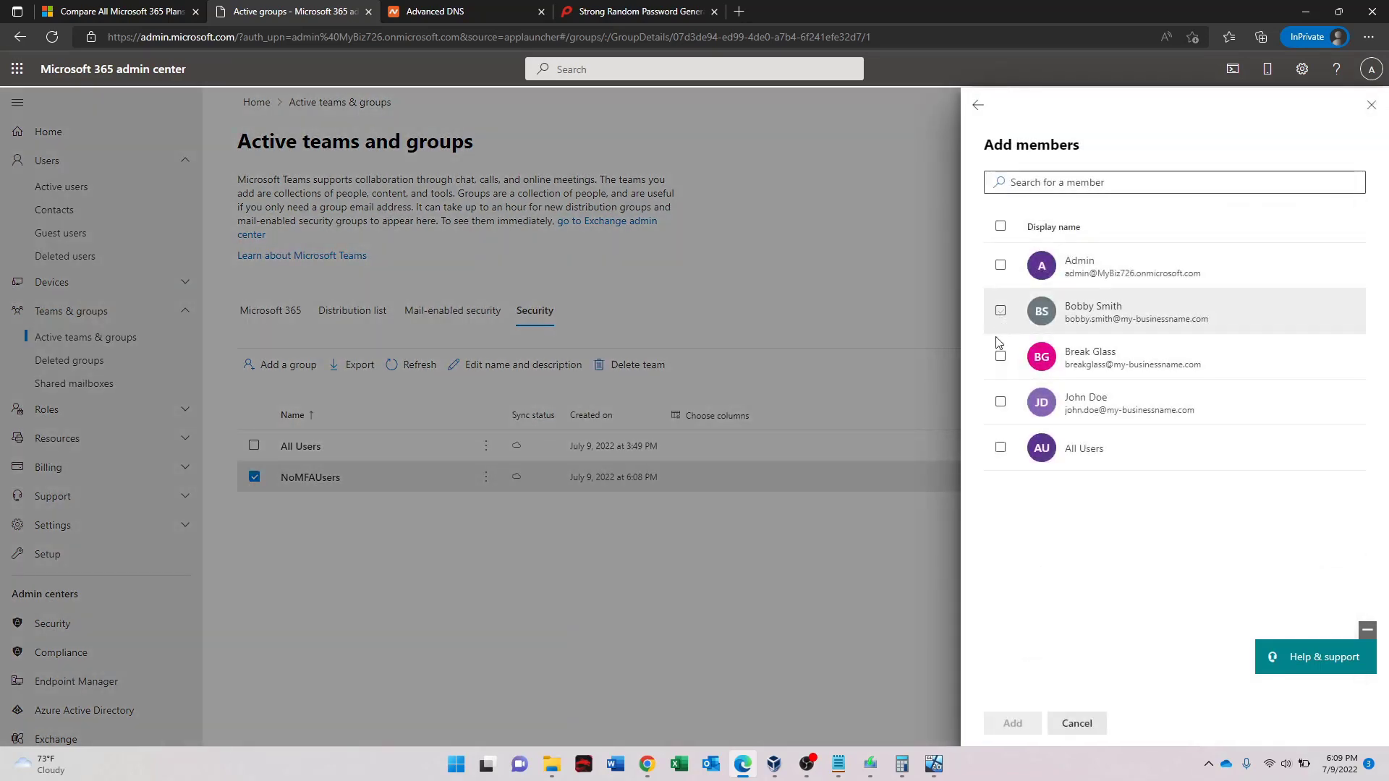
left_click(999, 357)
left_click(1008, 723)
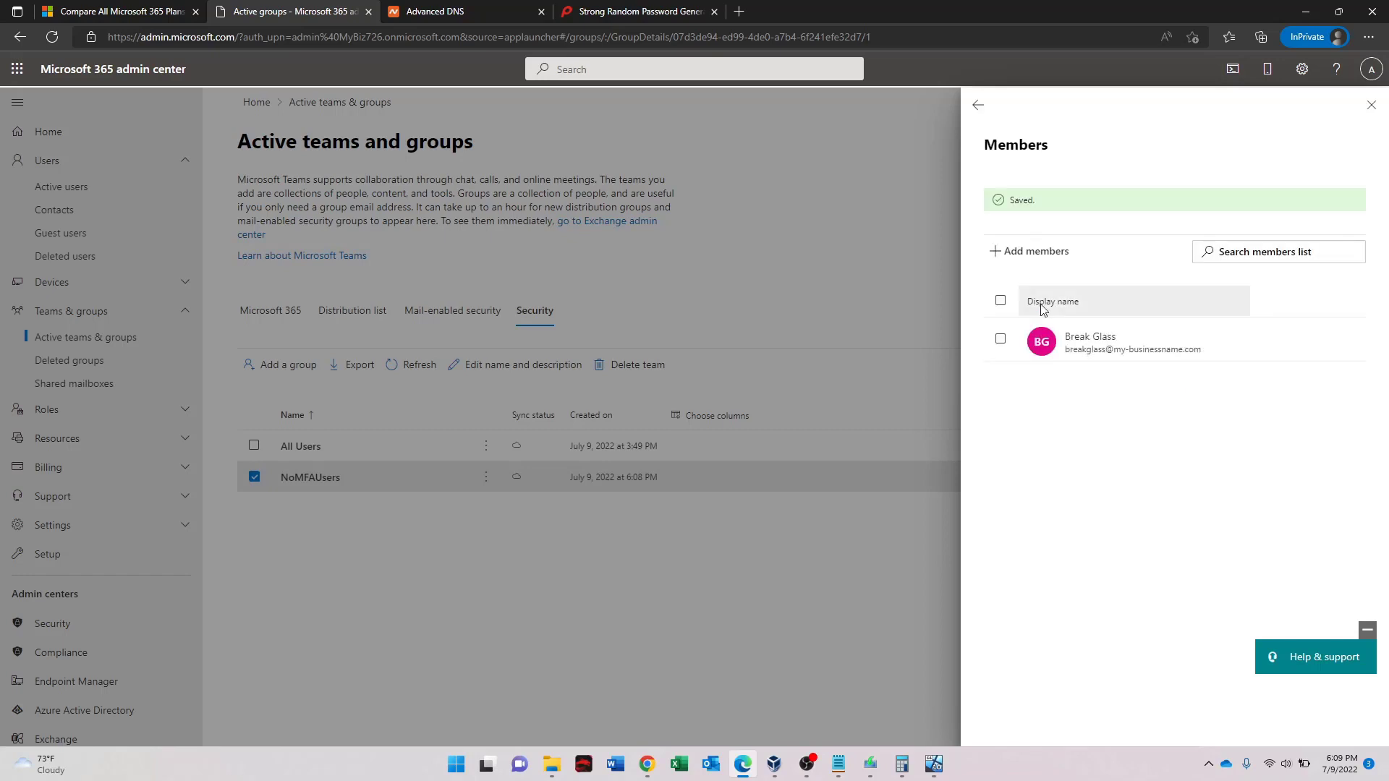
left_click(978, 106)
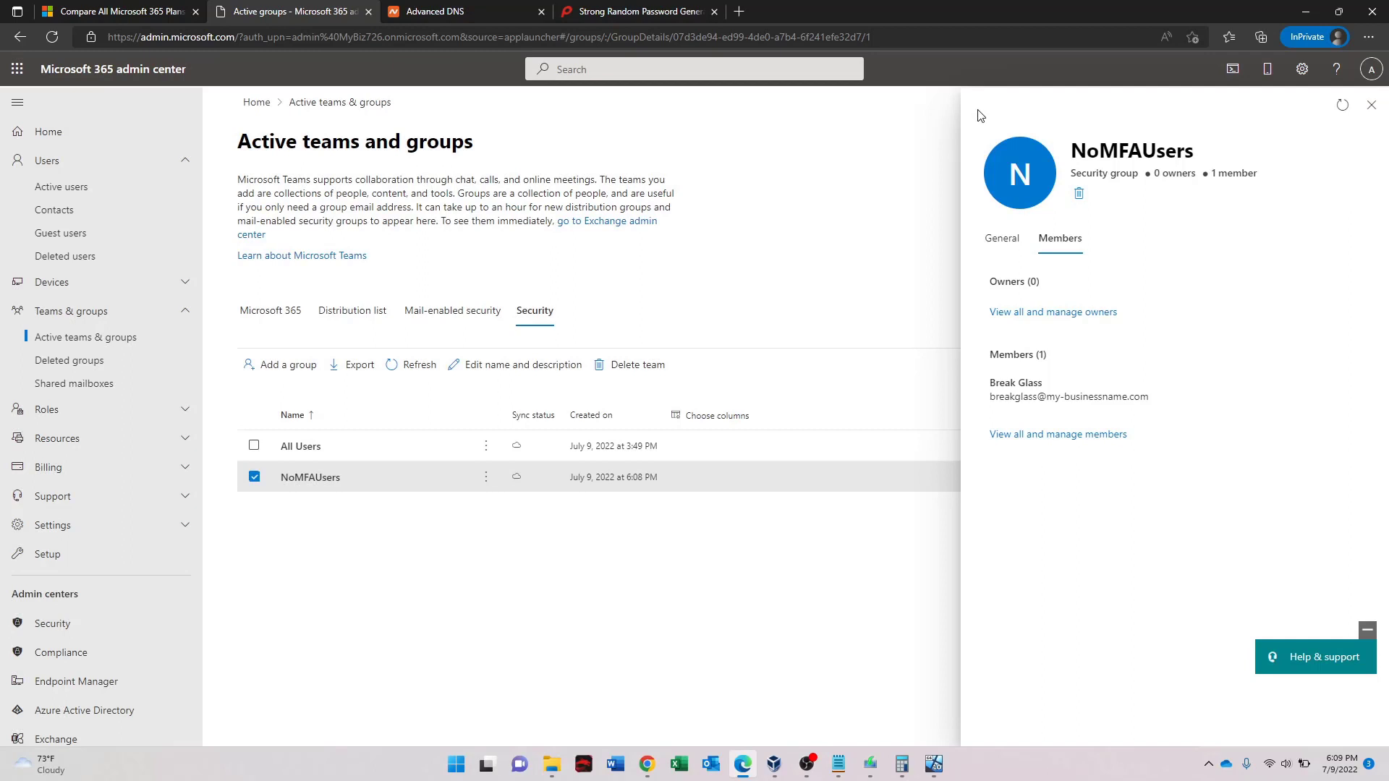
left_click(1370, 106)
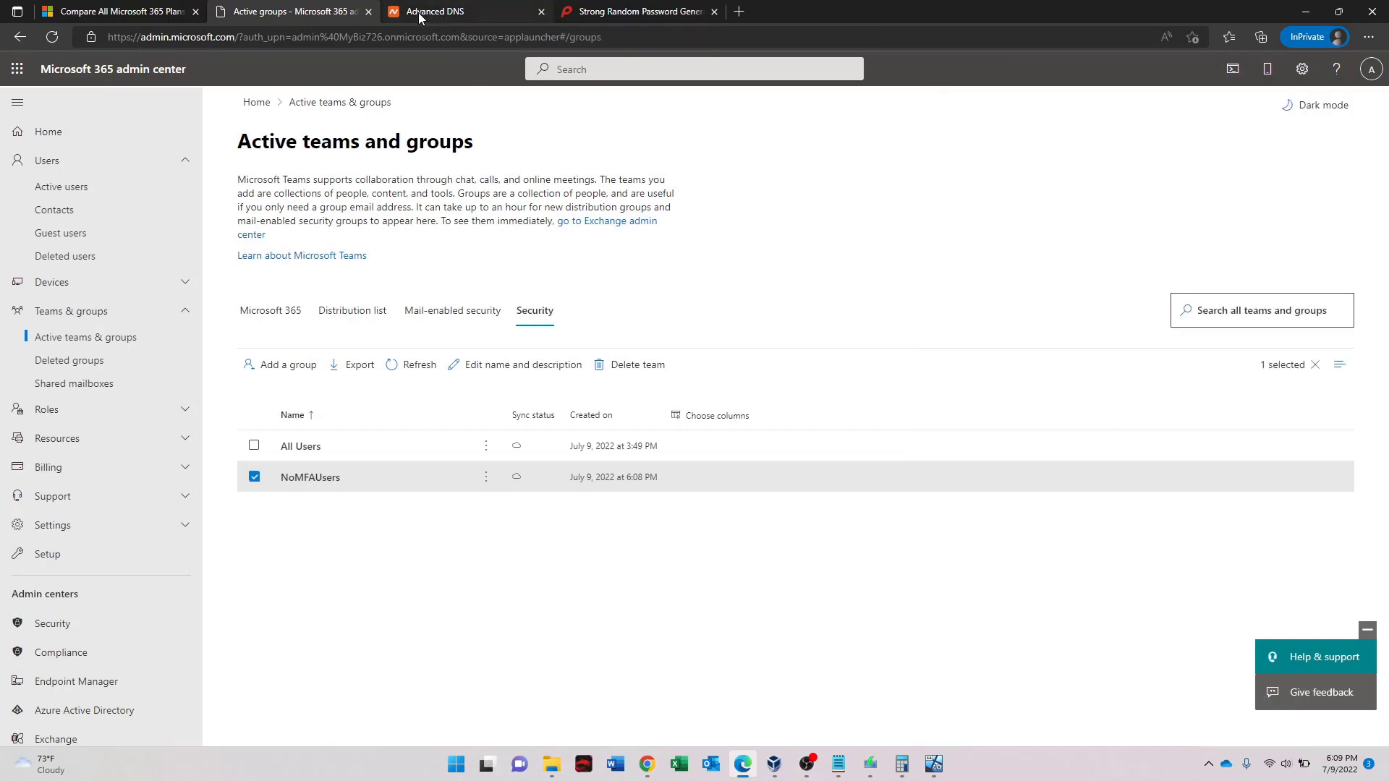
Launch the Azure Active Directory admin center from the Admin centers navigation
scroll(215, 397, "down", 2)
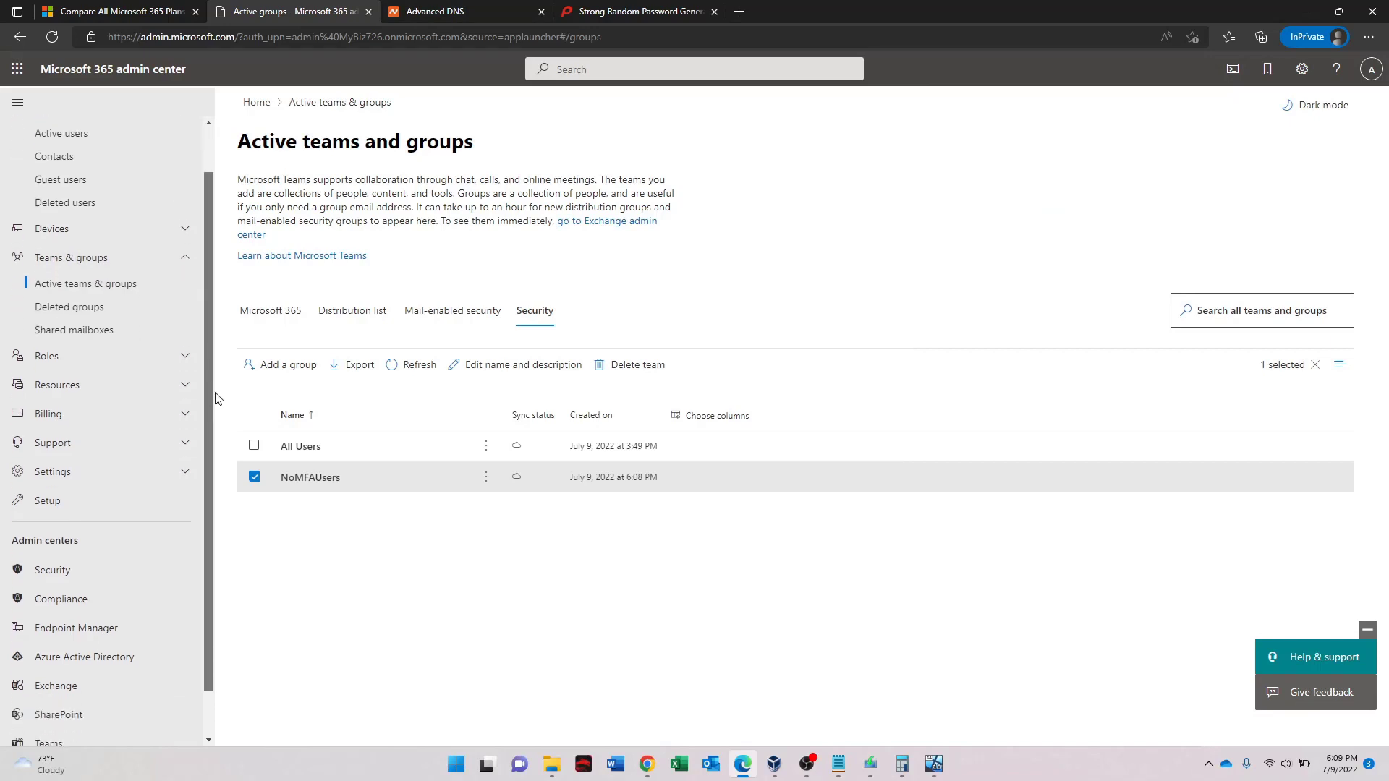
scroll(214, 402, "down", 3)
scroll(211, 408, "up", 2)
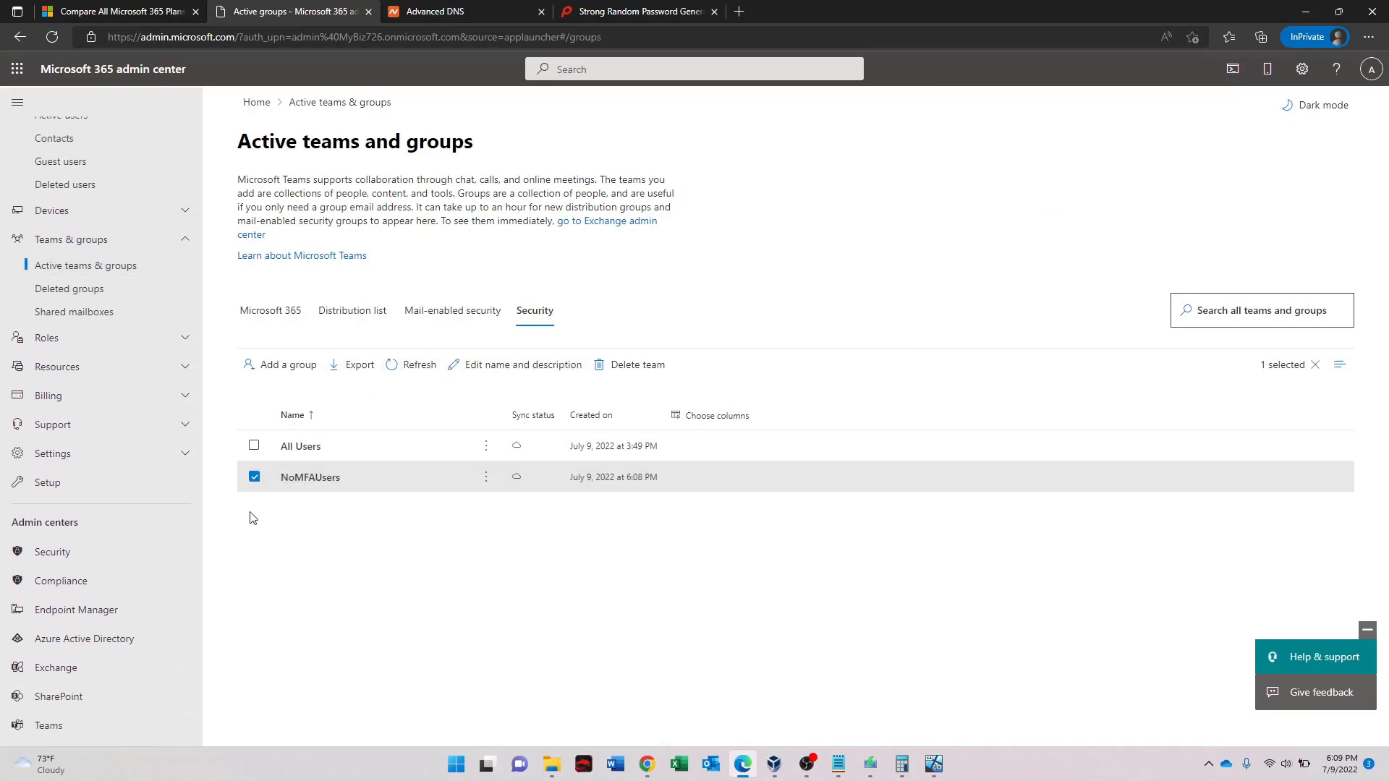
left_click(114, 644)
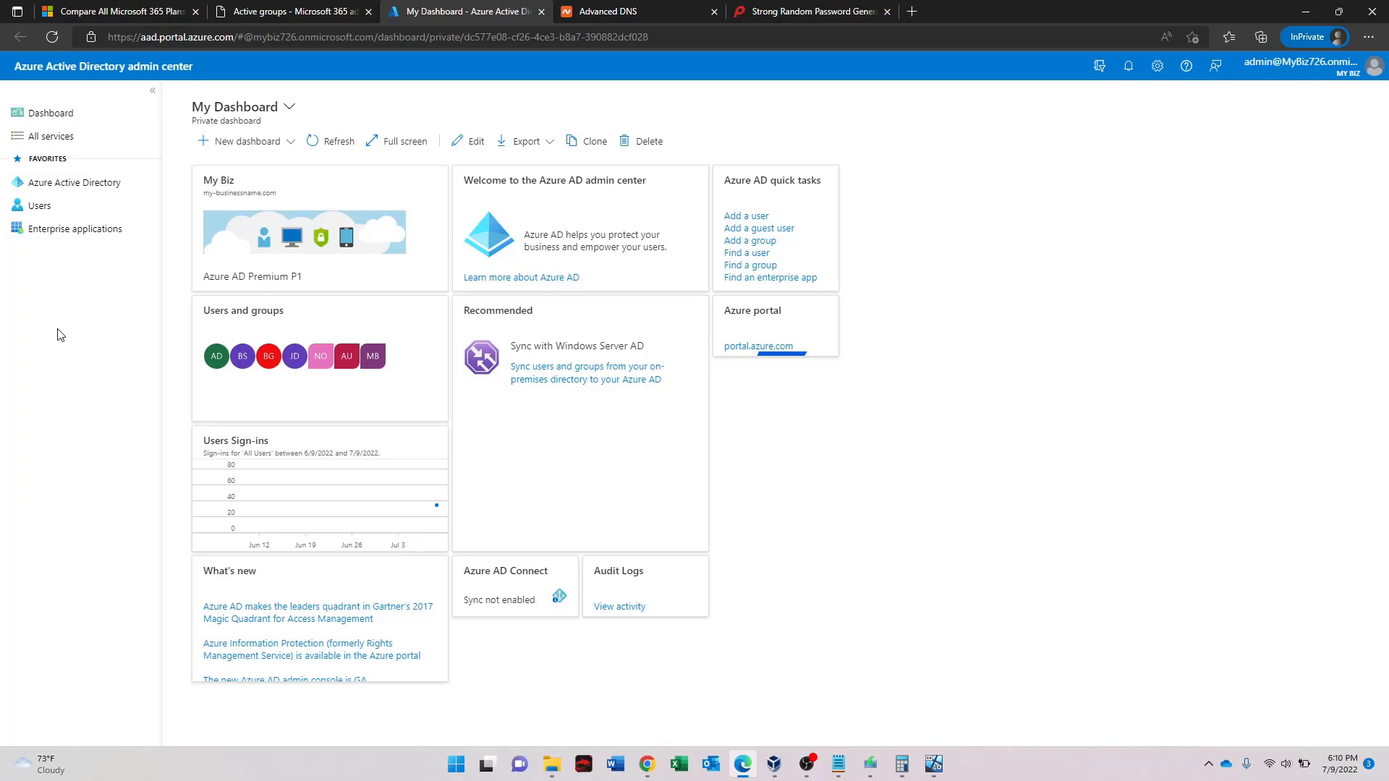
Disable security defaults in tenant properties, citing 'My organization is using Conditional Access', and save
left_click(71, 185)
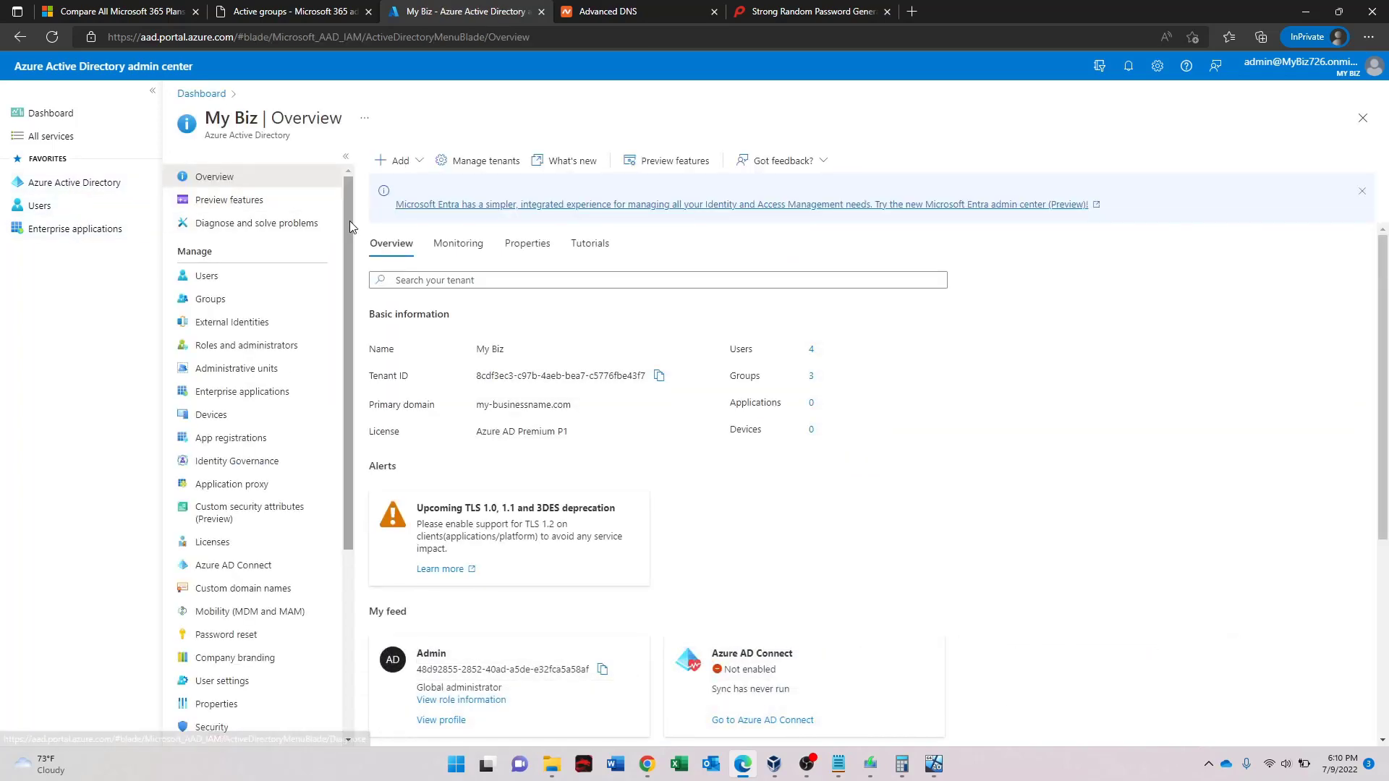
left_click_drag(349, 220, 349, 340)
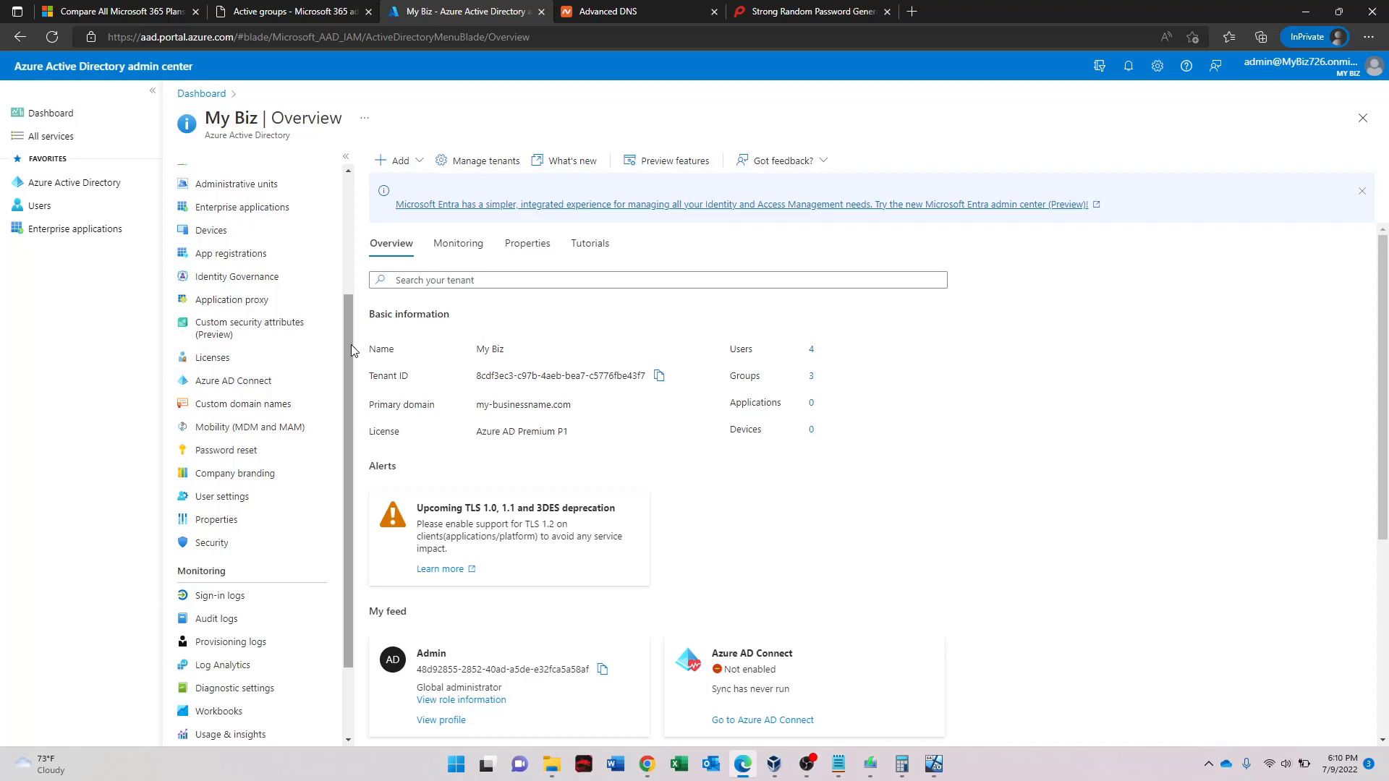
left_click_drag(349, 341, 349, 356)
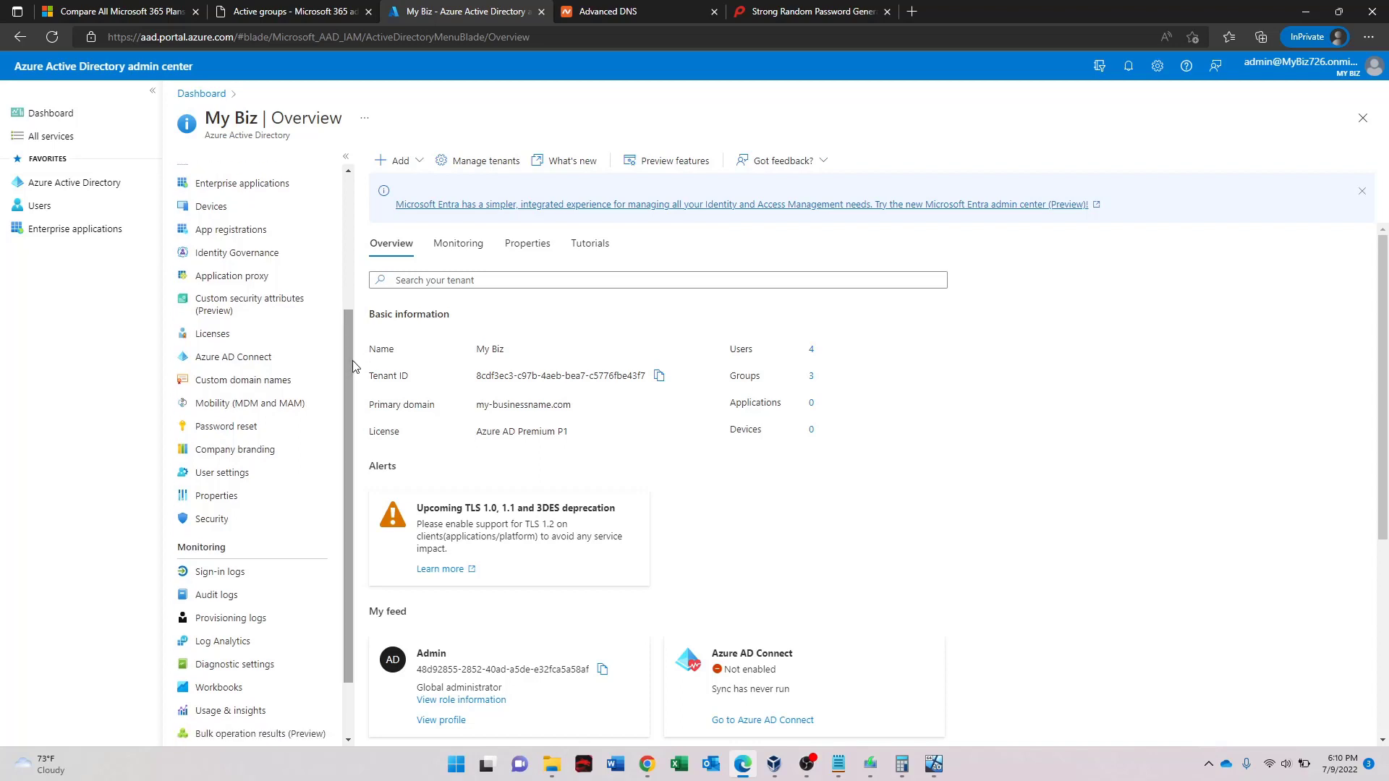
left_click(210, 504)
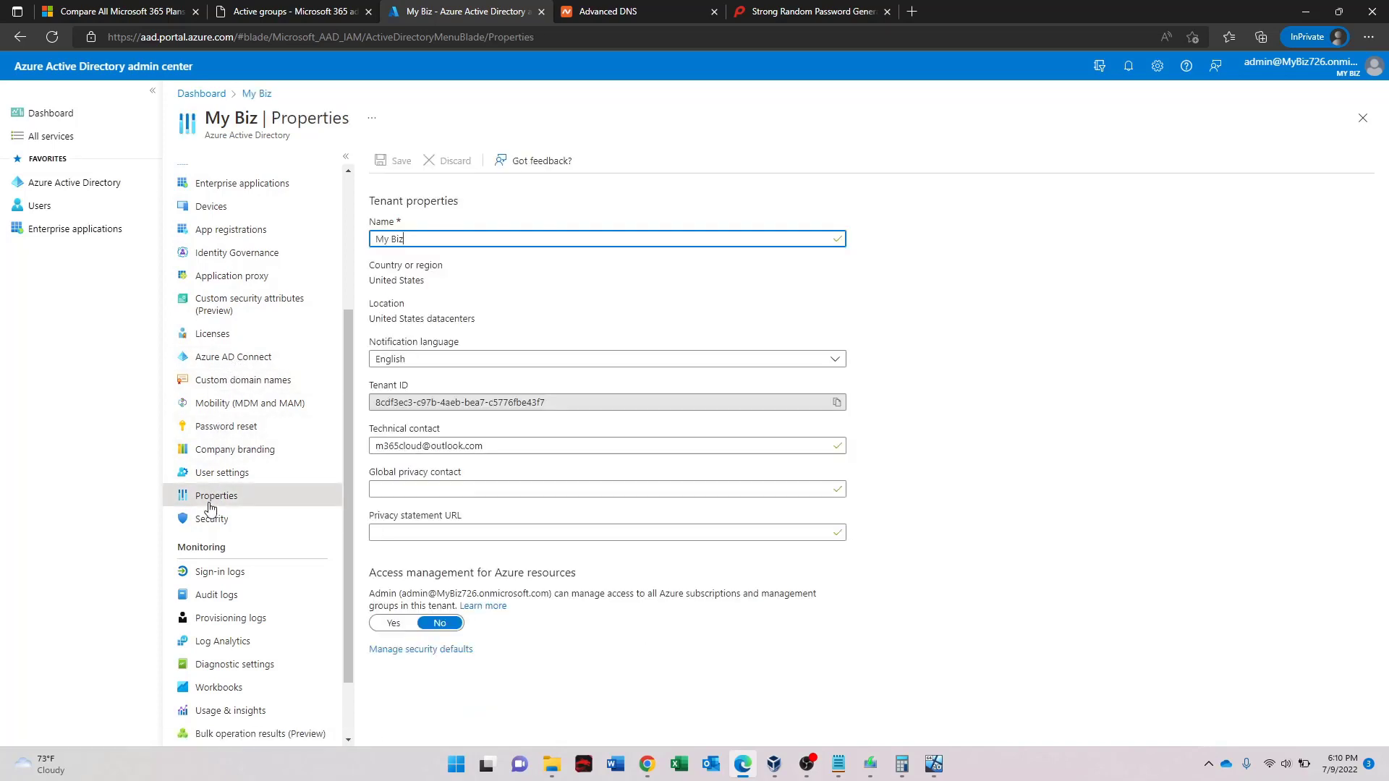
left_click(397, 650)
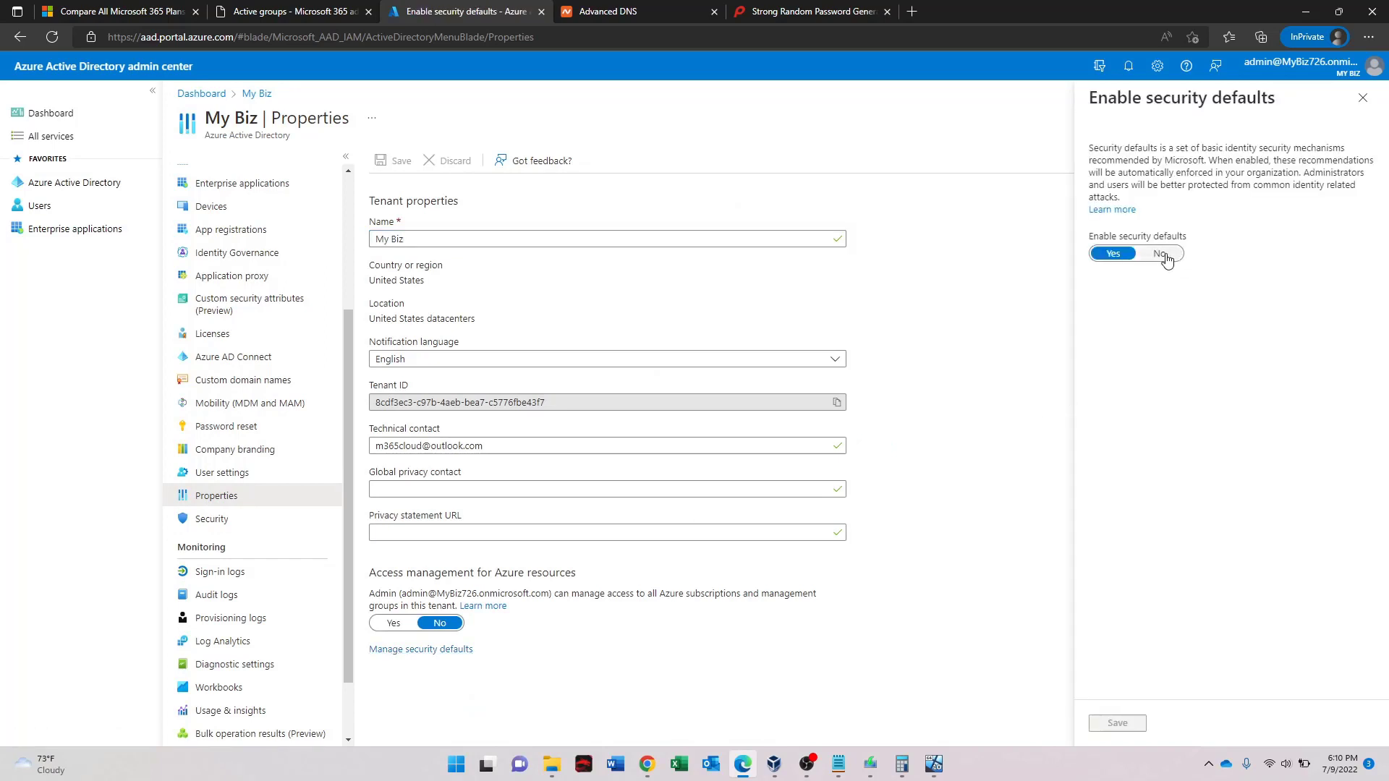
left_click(1164, 254)
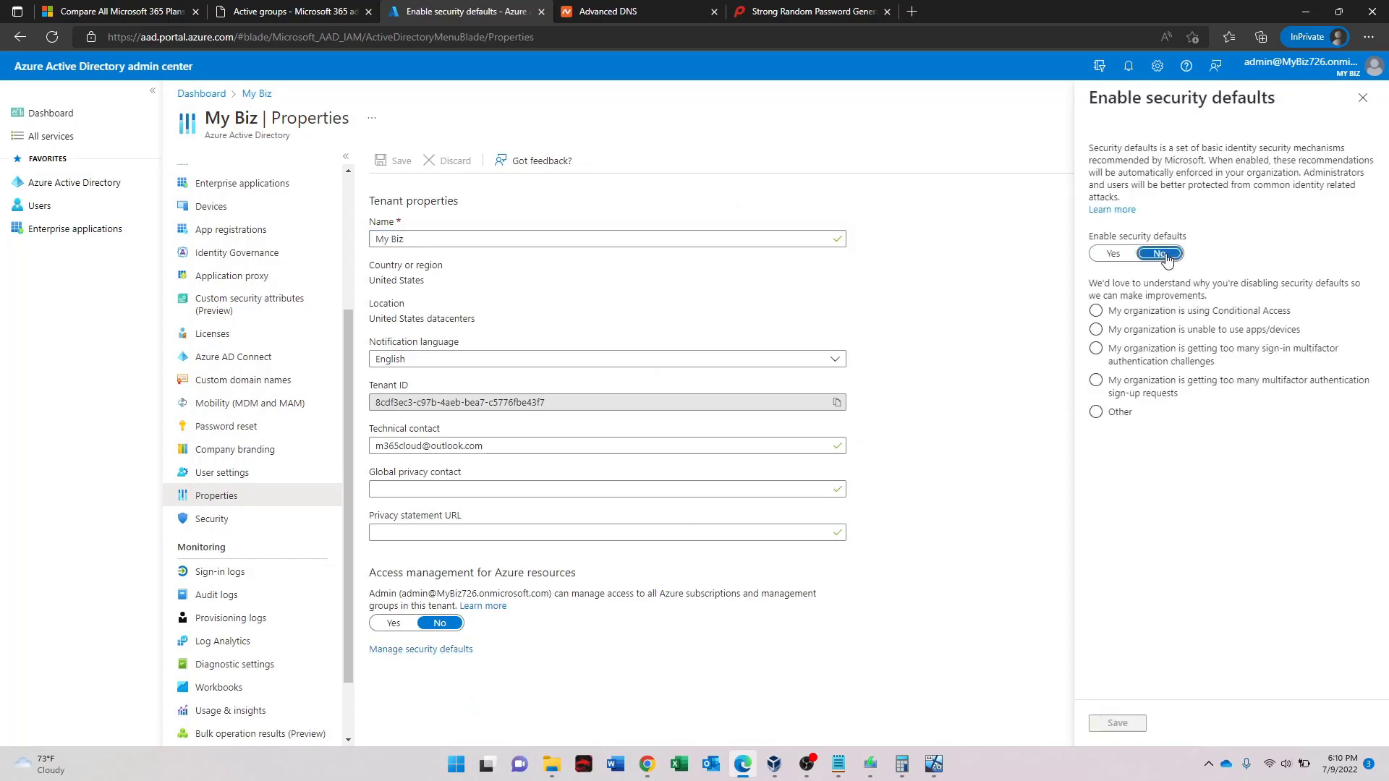
left_click(1126, 311)
left_click(1099, 311)
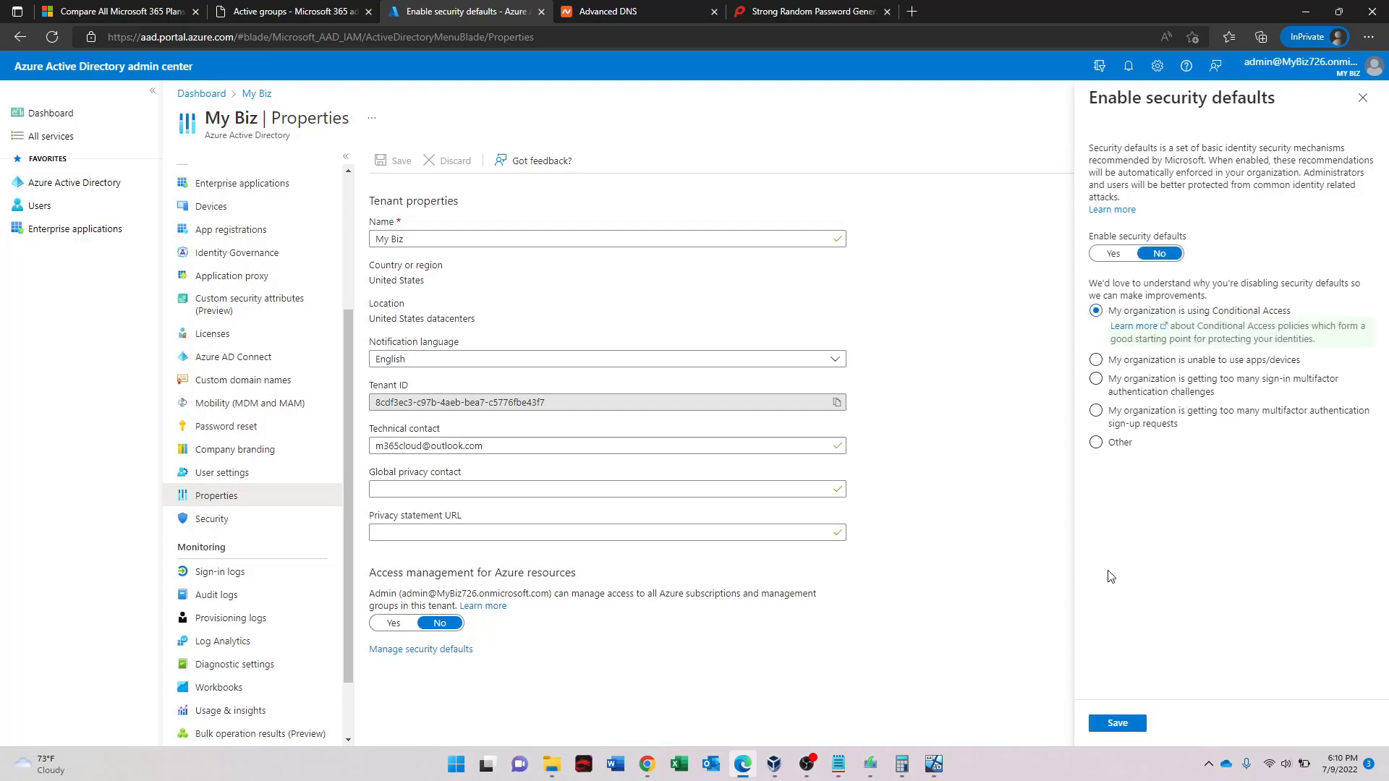
left_click(1117, 723)
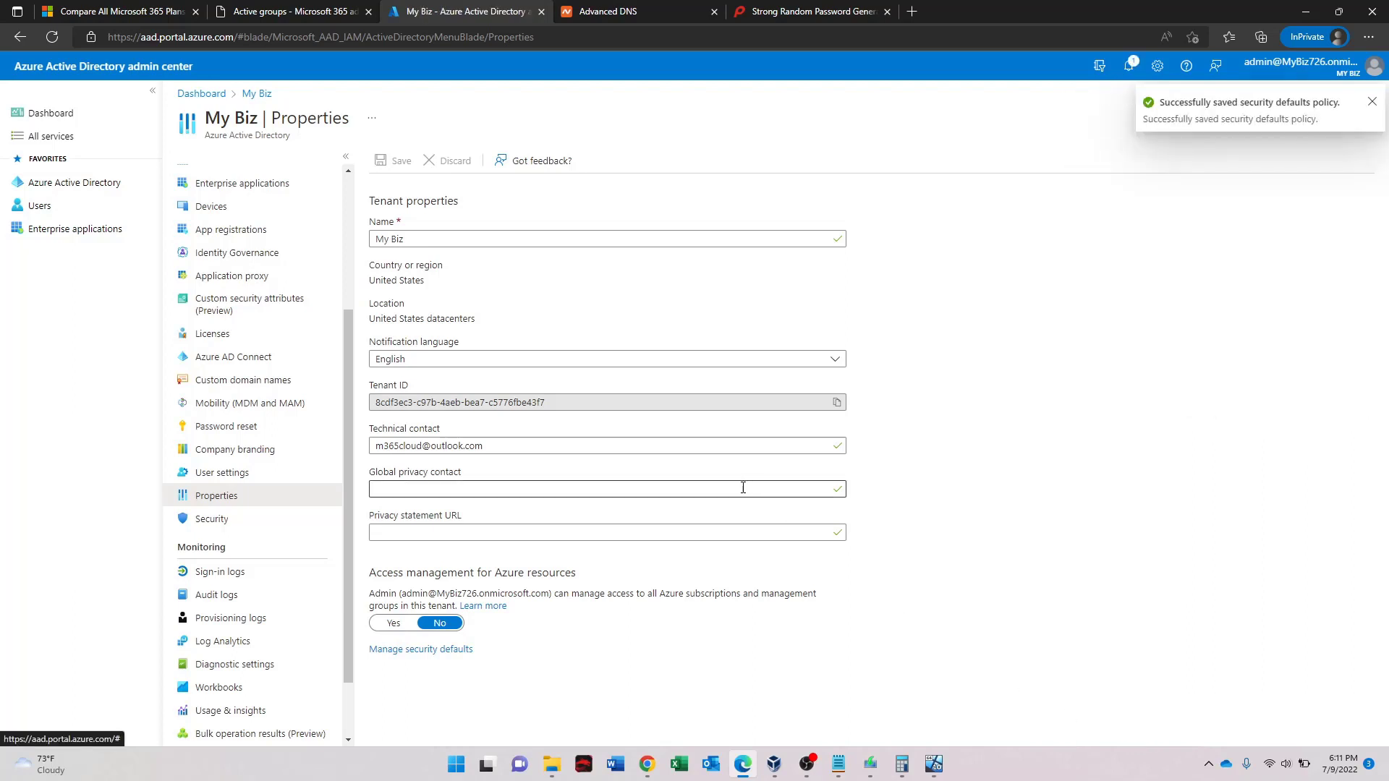
left_click_drag(349, 402, 336, 262)
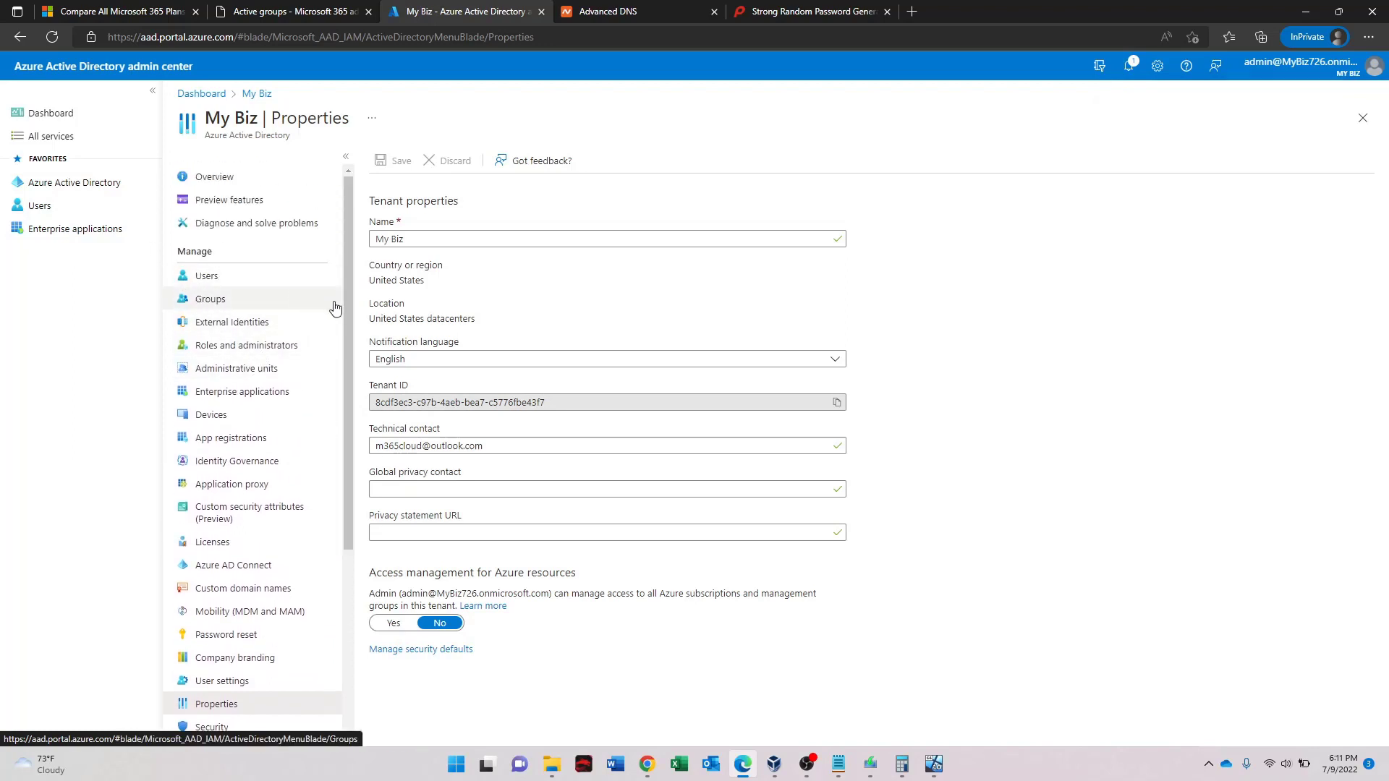
Scroll the left nav to Security and go to Conditional Access under Protect
left_click_drag(349, 311, 350, 473)
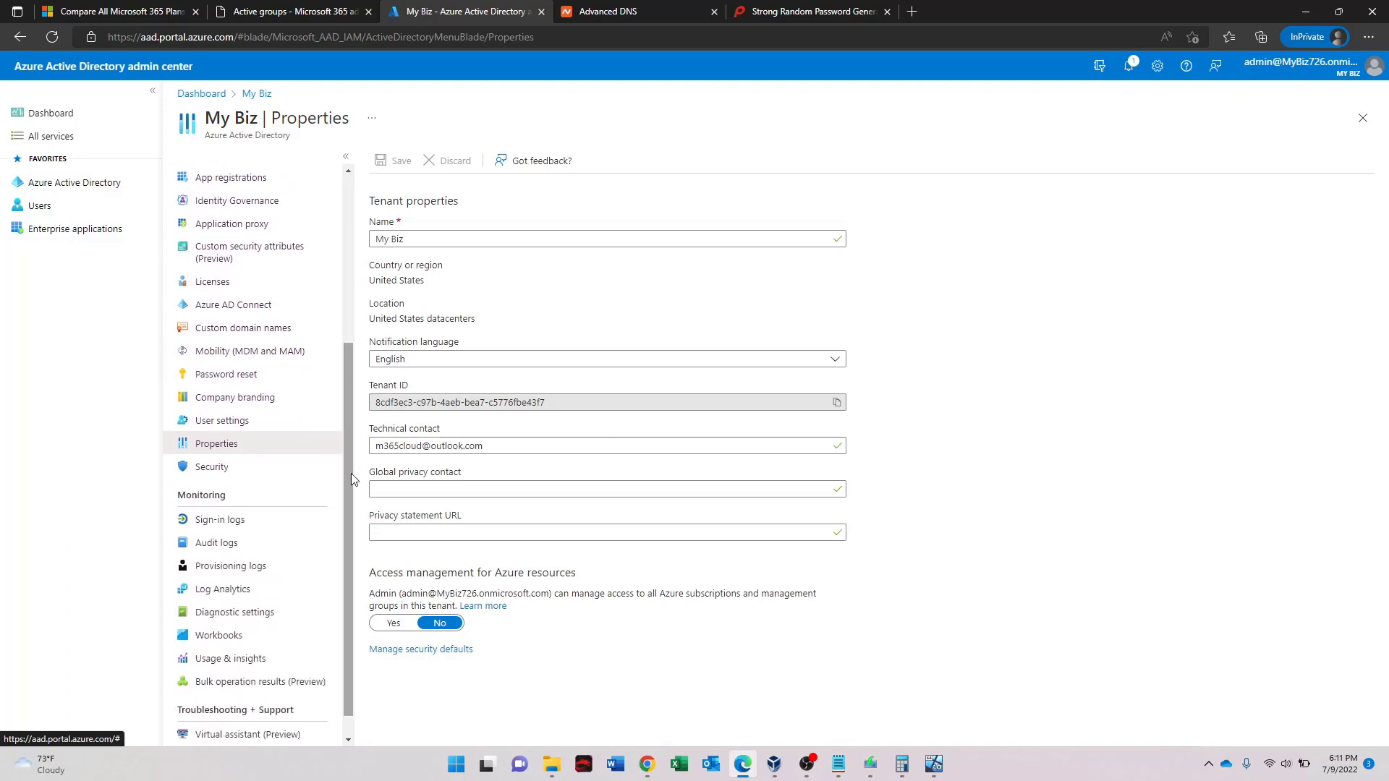
left_click(210, 467)
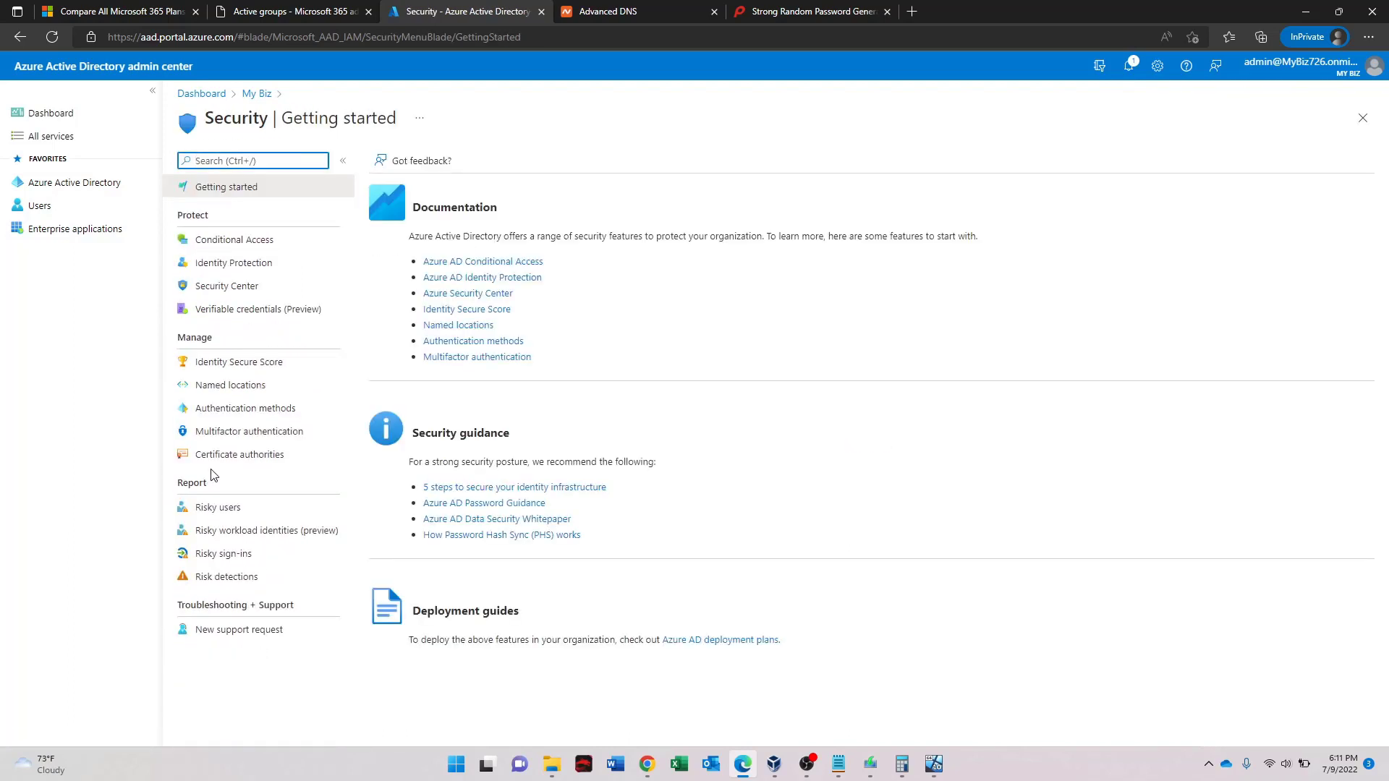
left_click(235, 245)
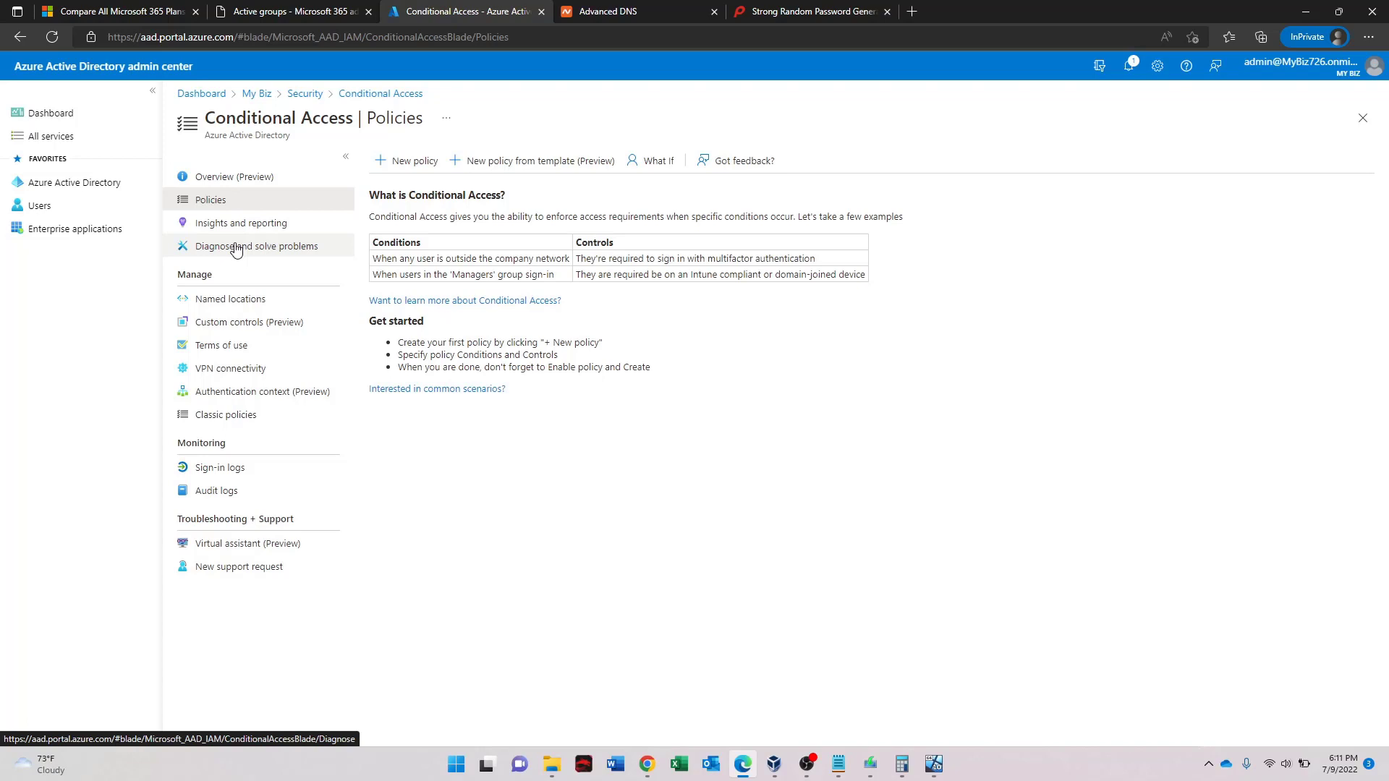
Start a new Conditional Access policy named 'Require MFA' that includes all users
left_click(408, 167)
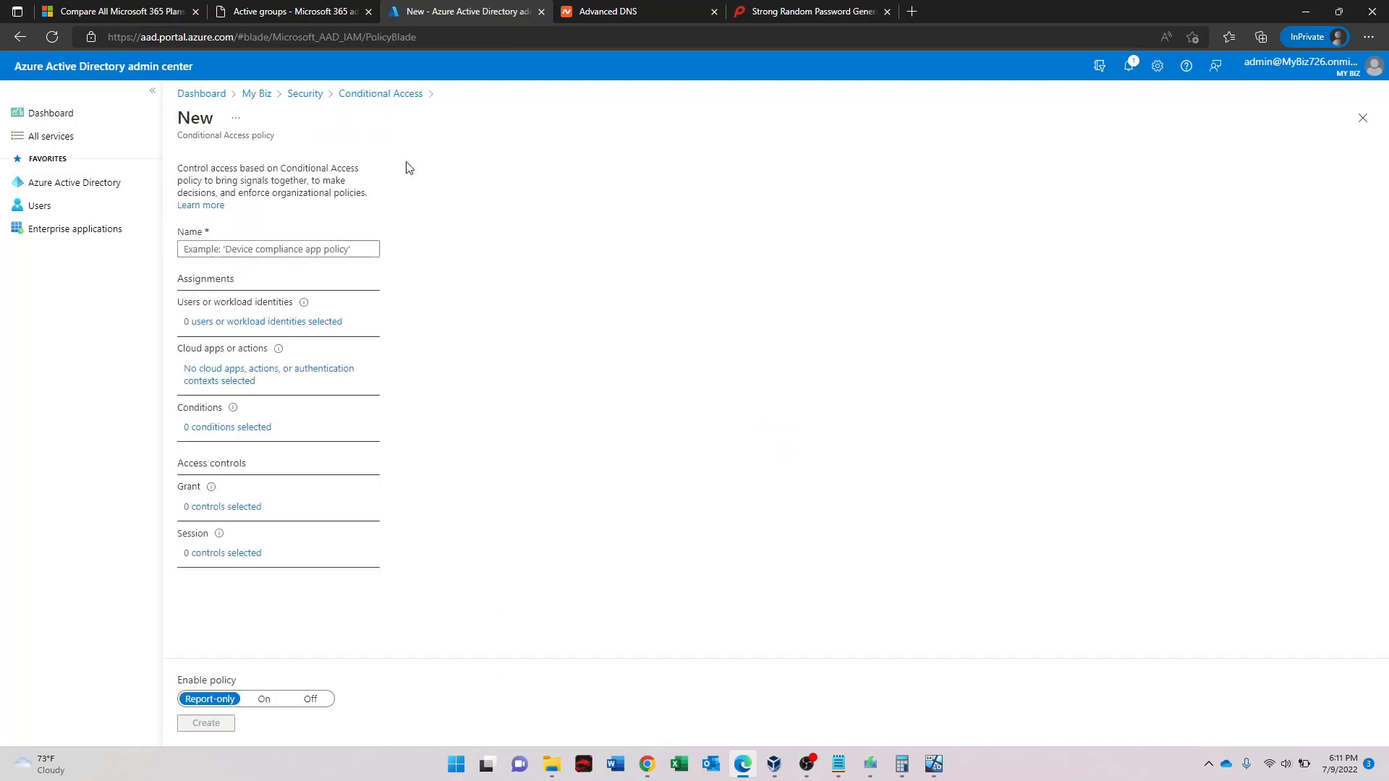
left_click(291, 249)
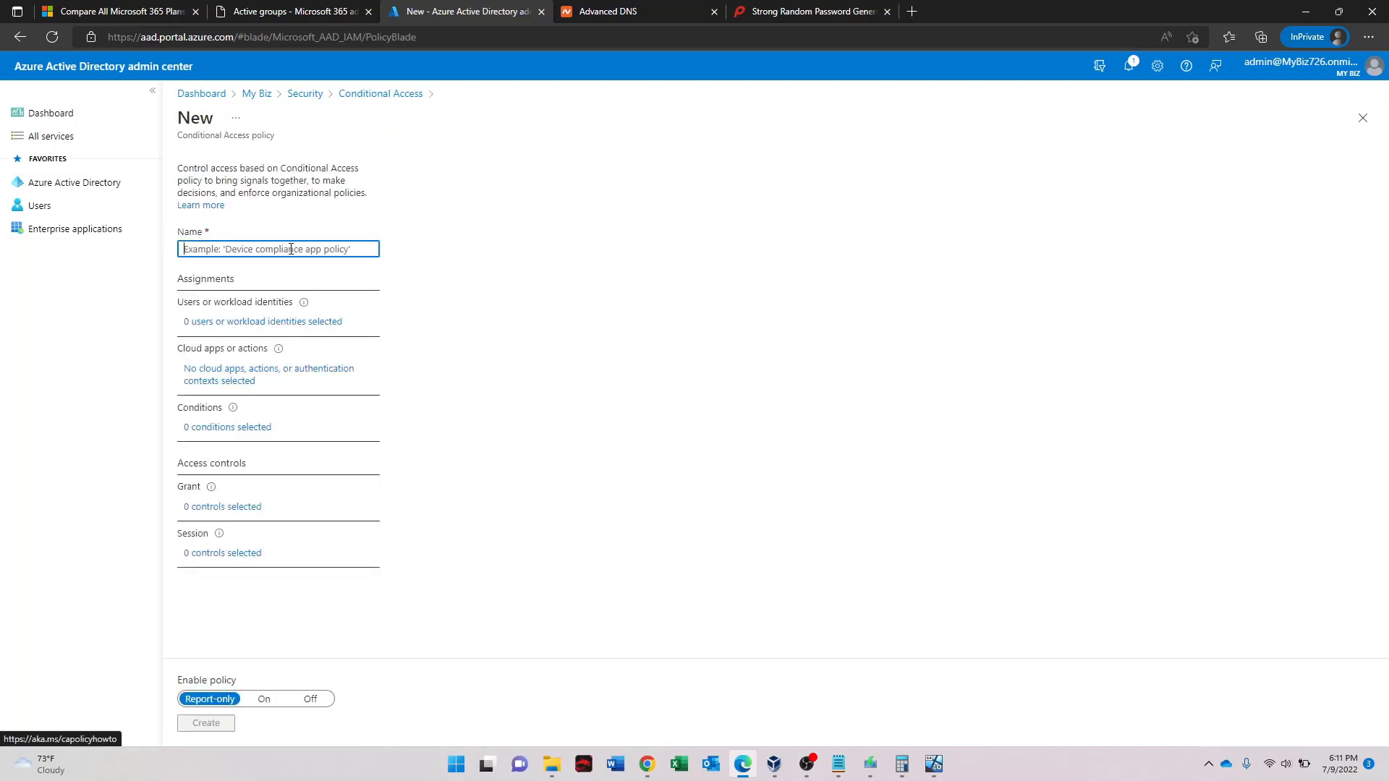
type("Require MFA")
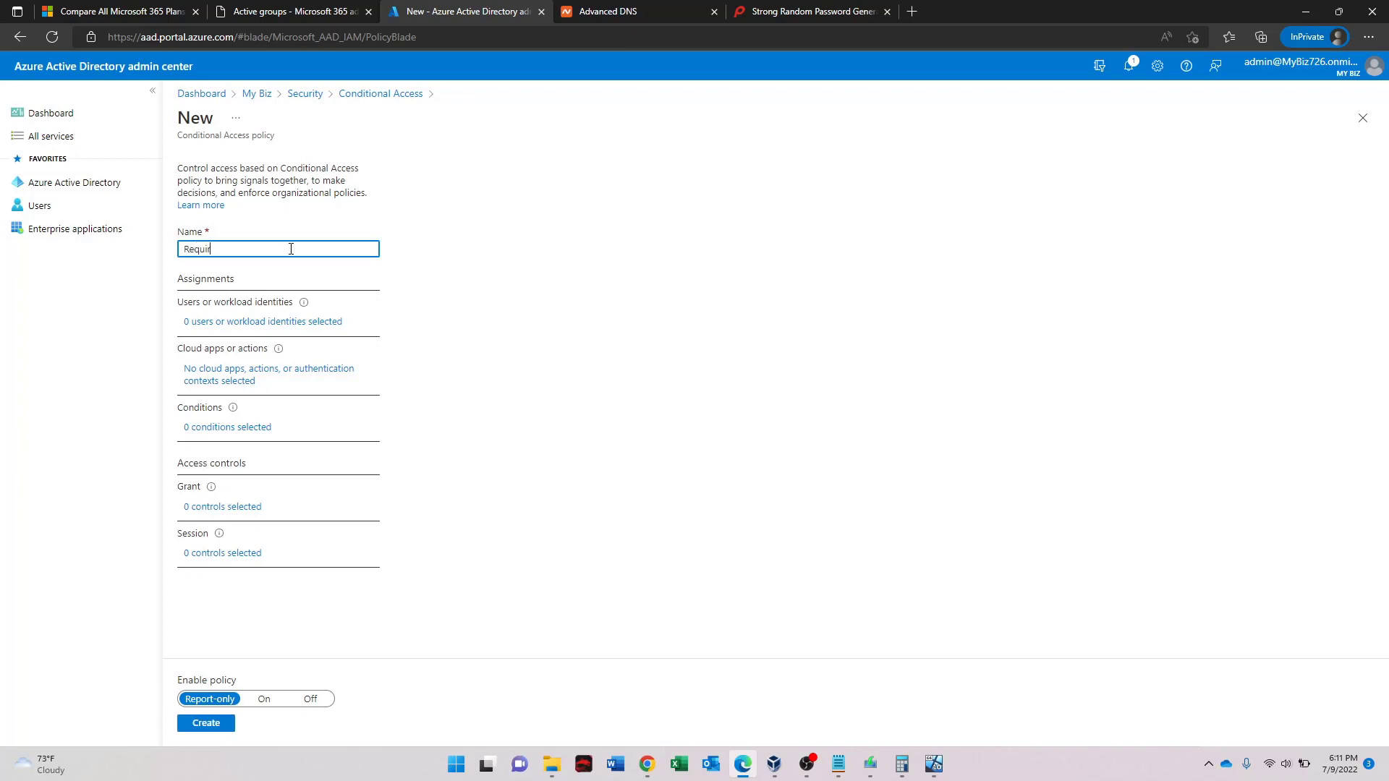
left_click(238, 322)
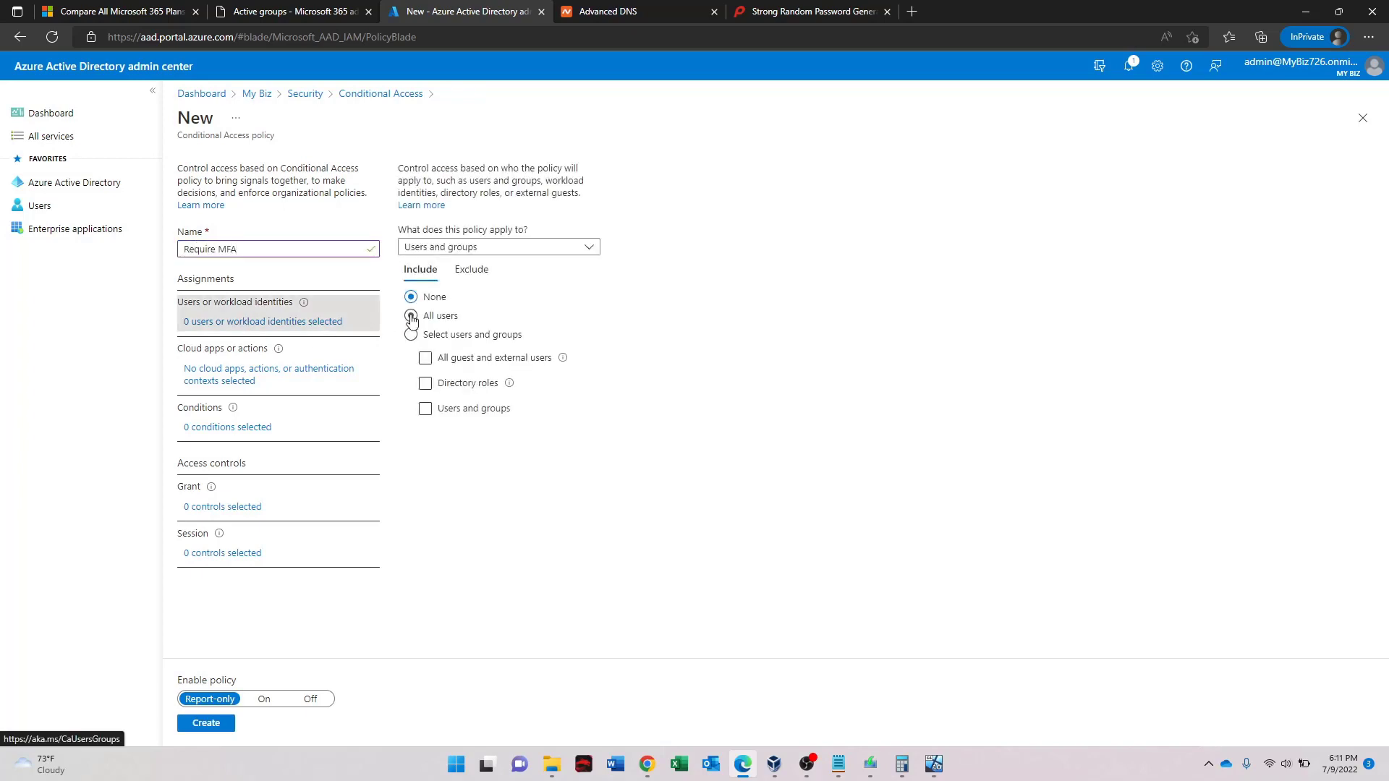
left_click(411, 315)
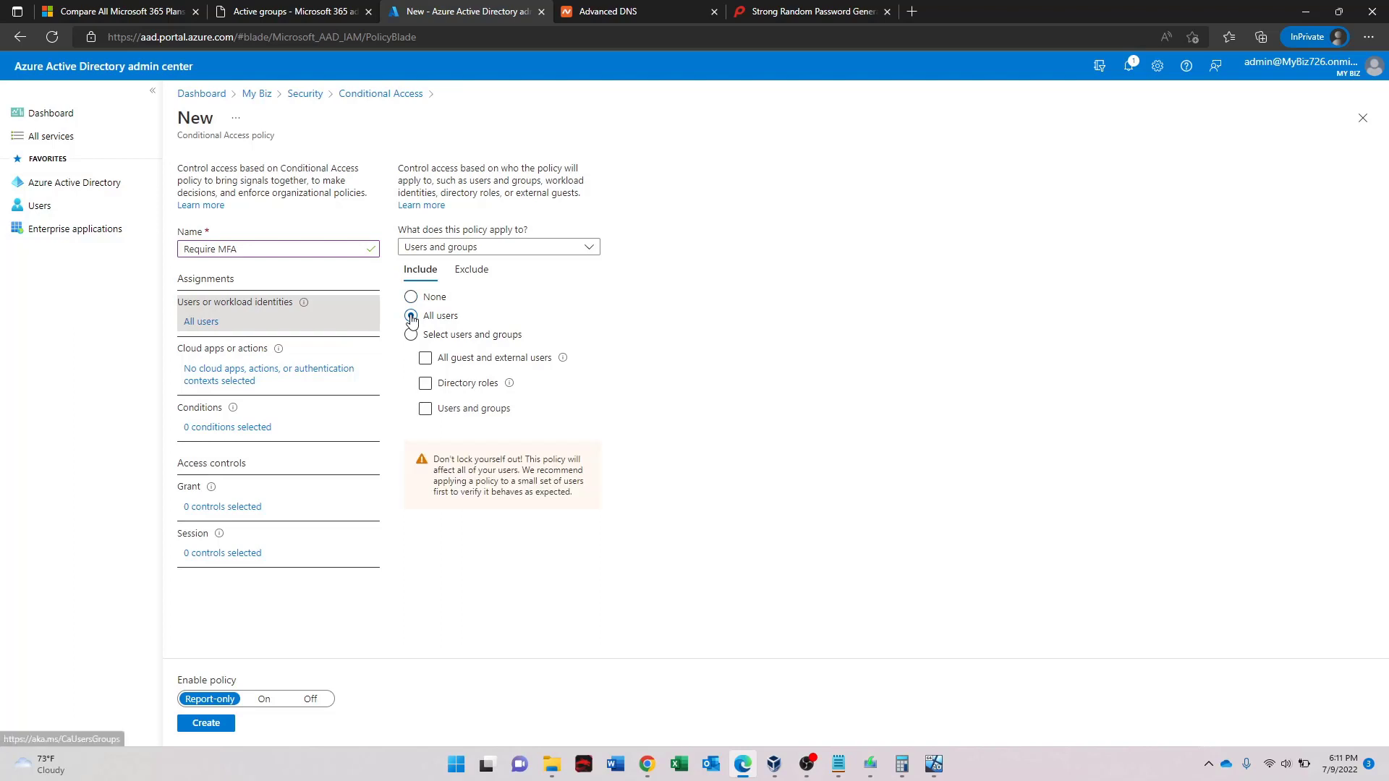
Exclude the NoMFAUsers group from the Require MFA policy's users
left_click(472, 275)
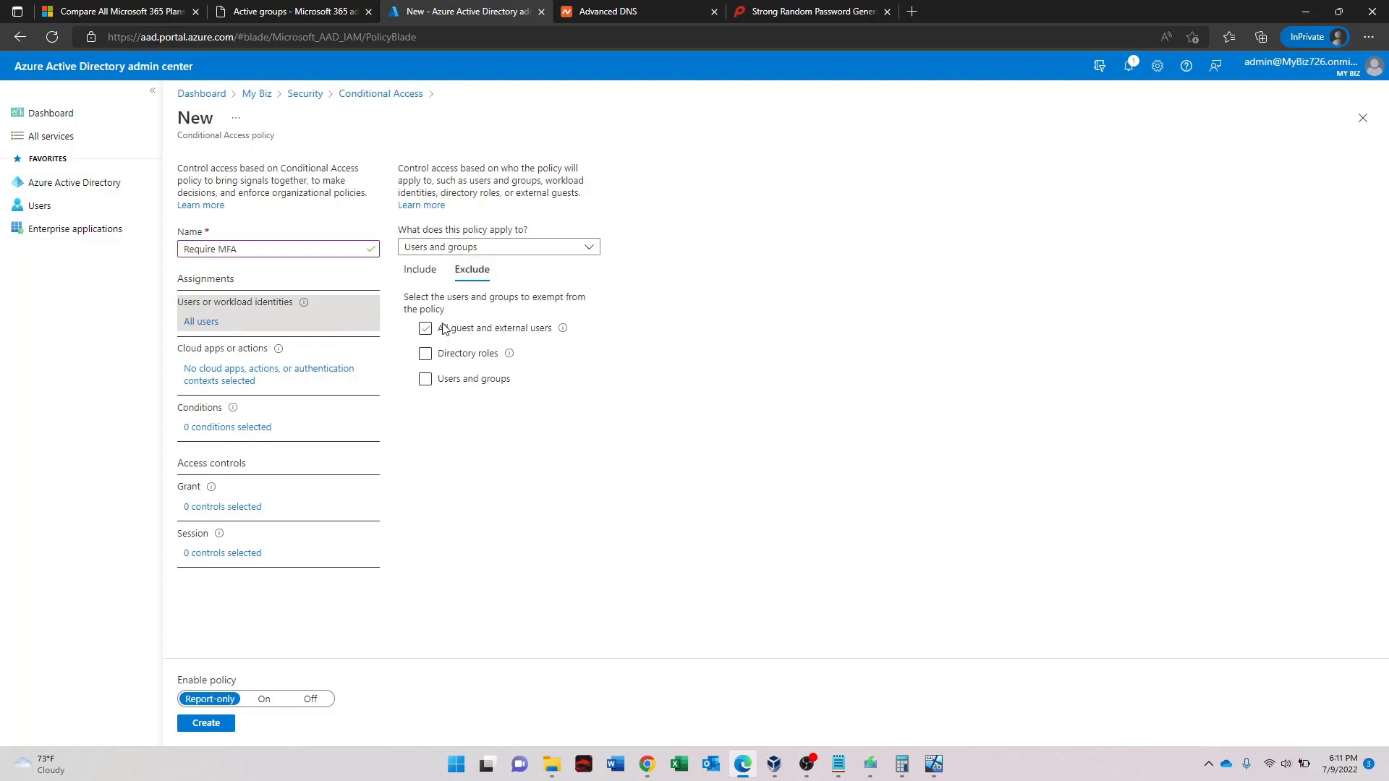
left_click(426, 380)
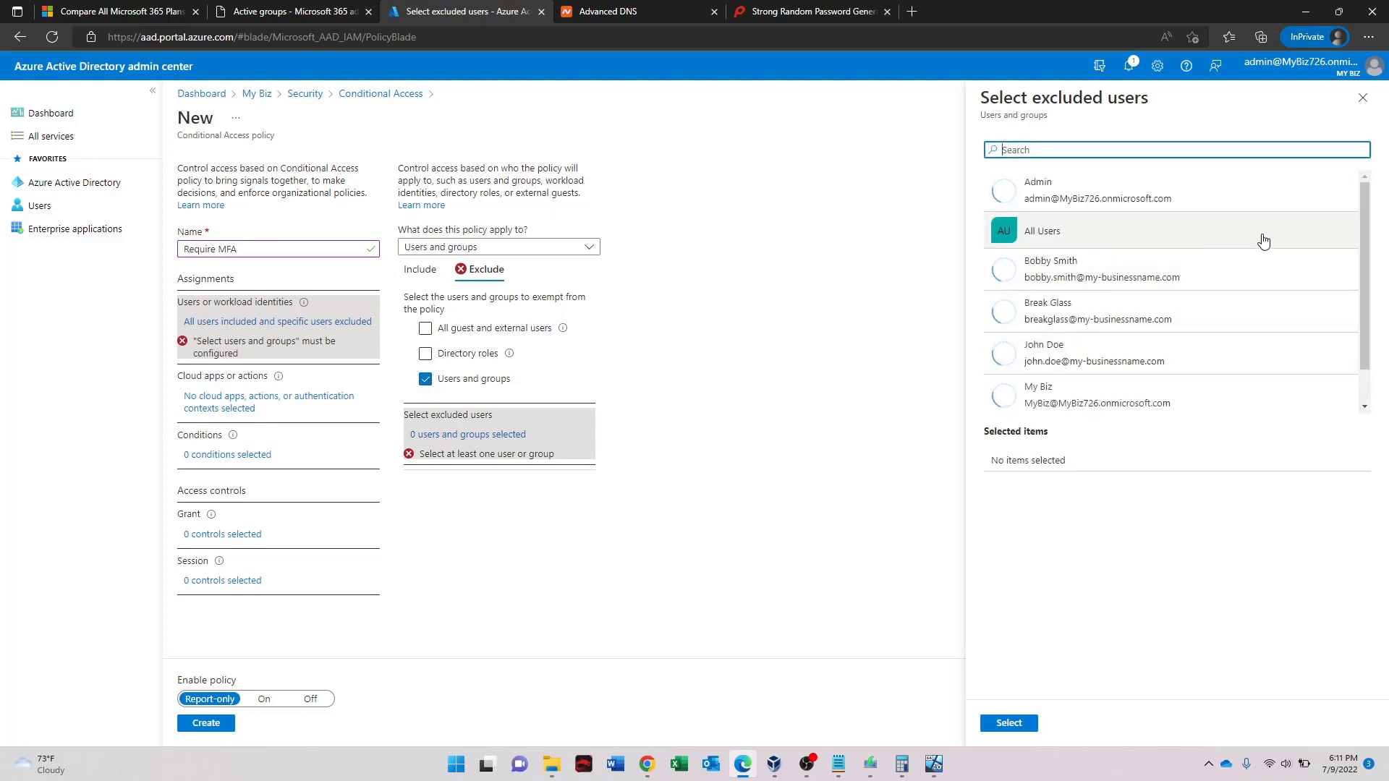
scroll(1365, 280, "down", 1)
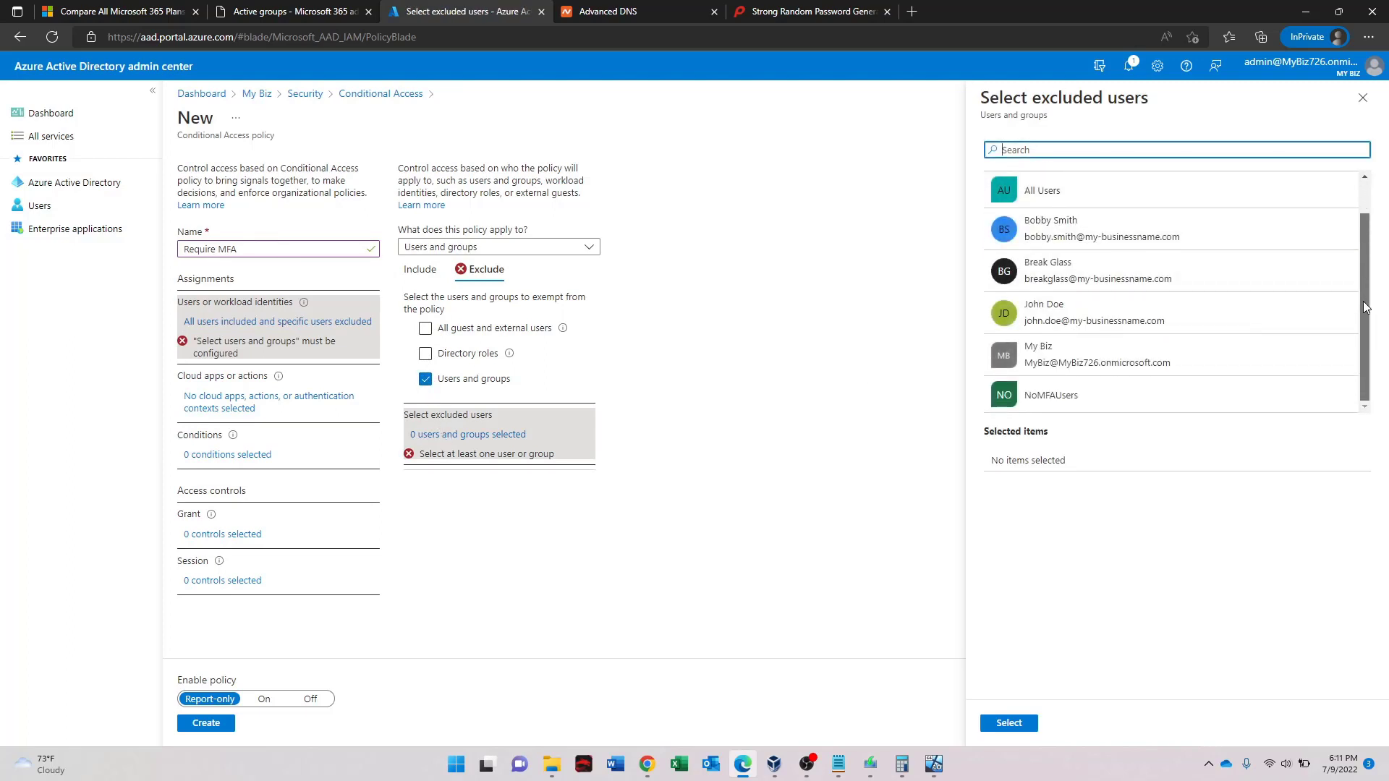
left_click(1106, 407)
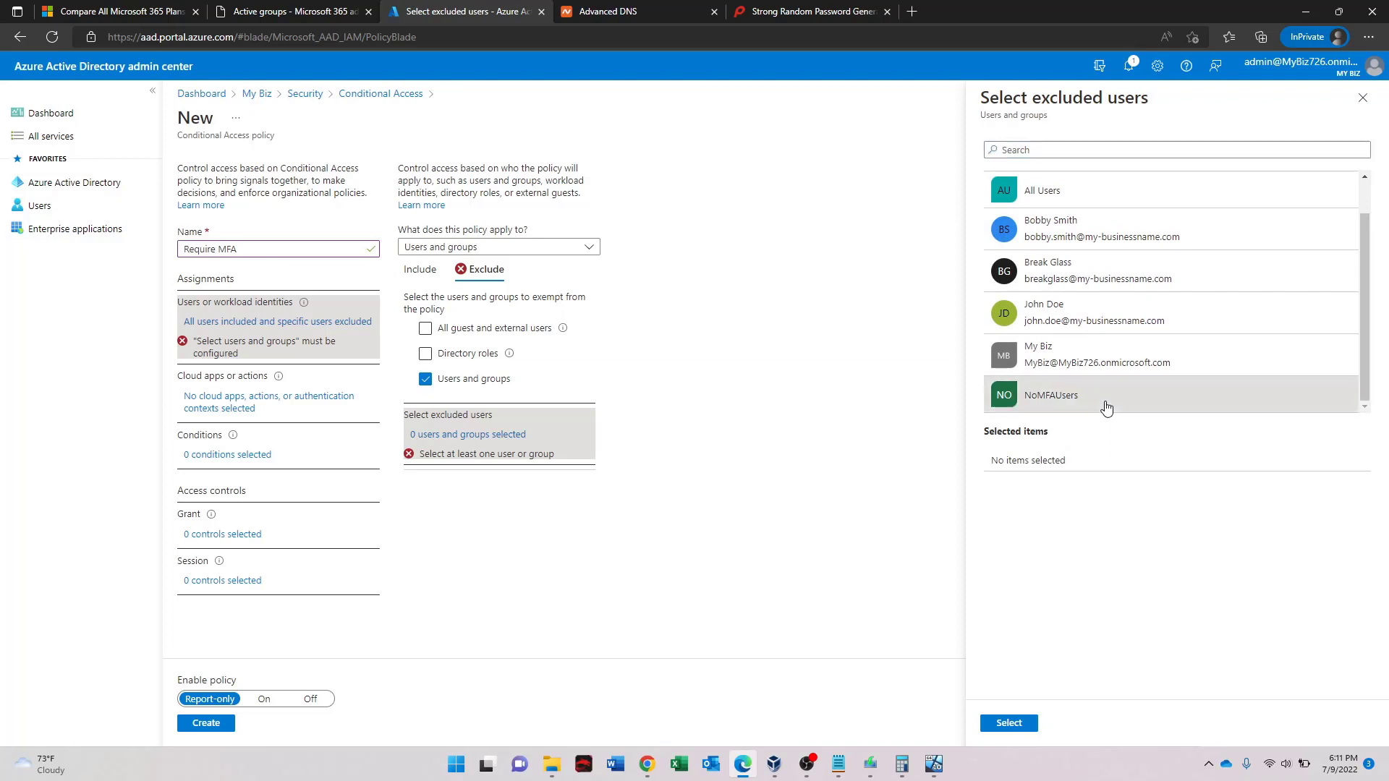
left_click(997, 723)
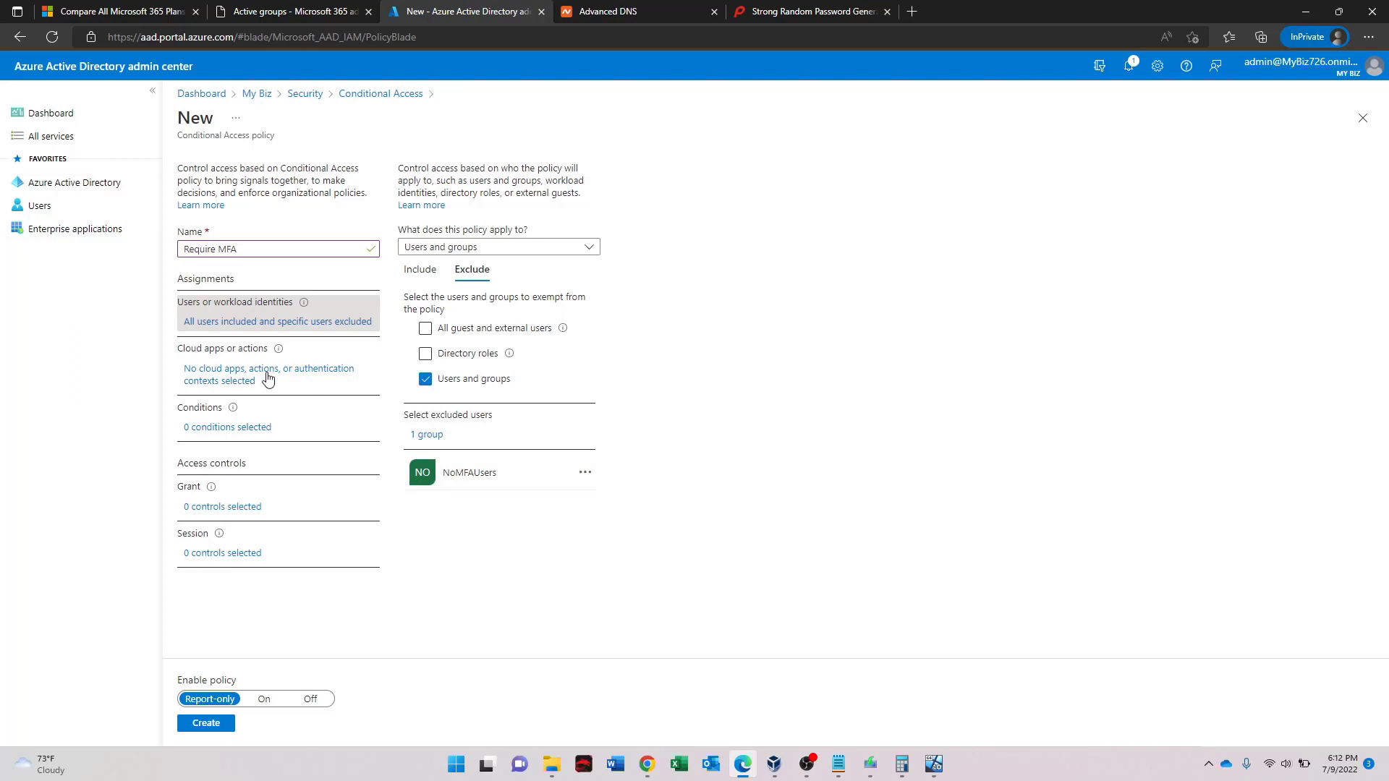
left_click(420, 270)
left_click(486, 273)
left_click(241, 377)
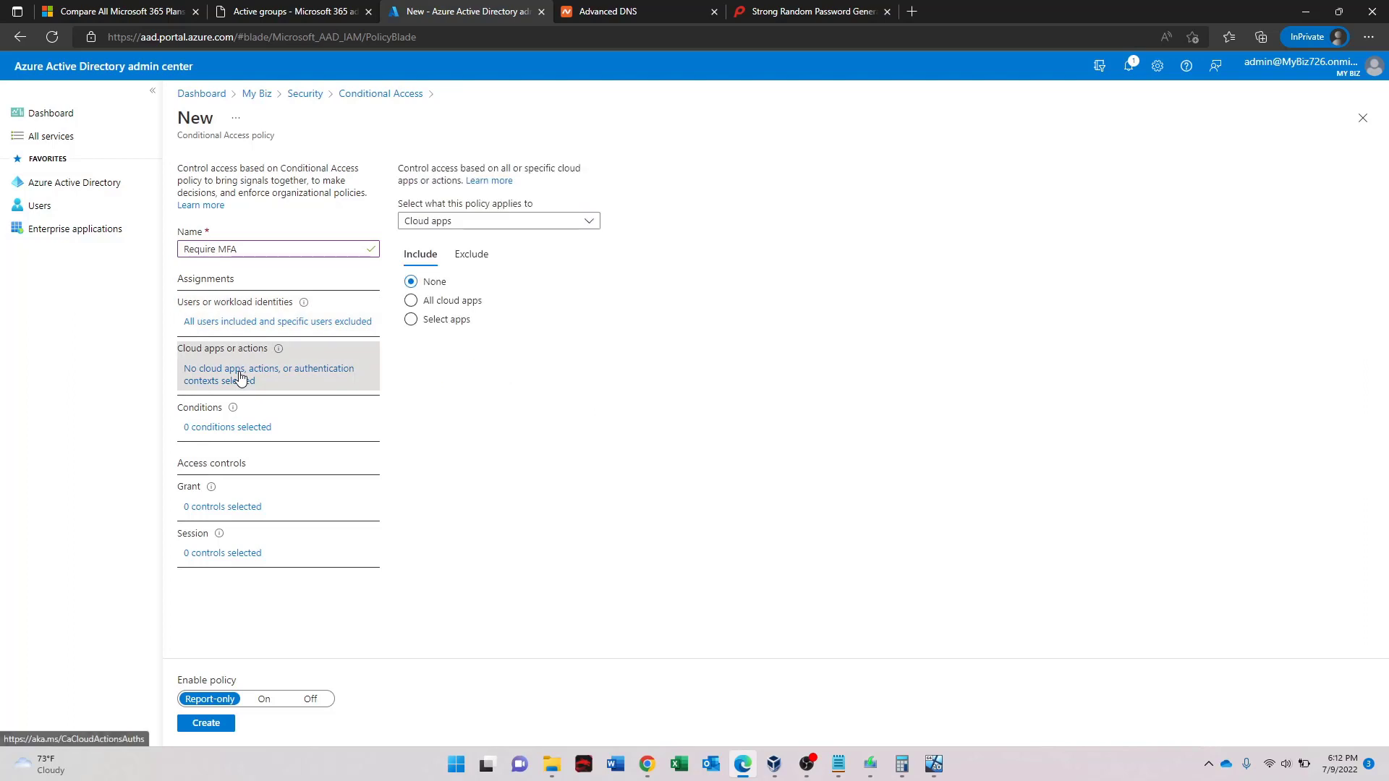
Target all cloud apps with the Require MFA policy
left_click(410, 320)
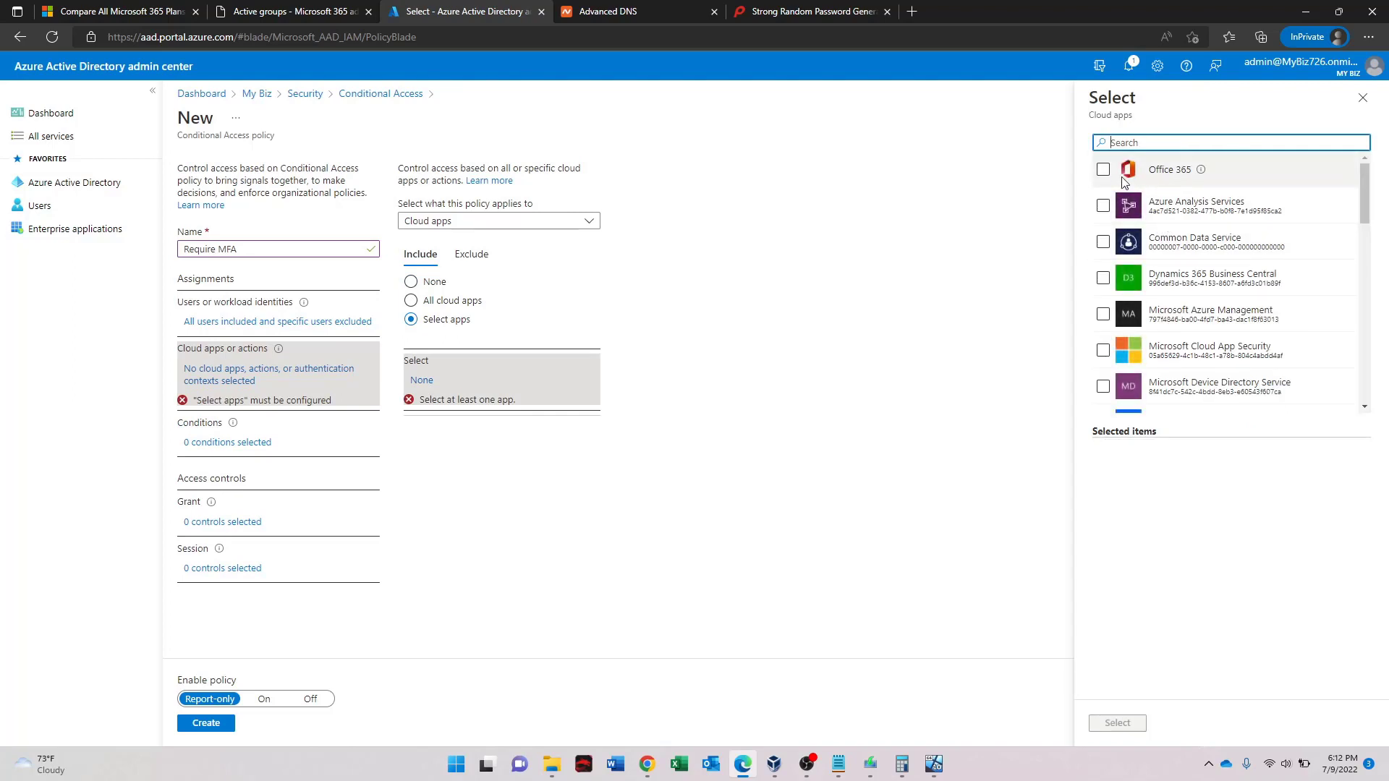
mouse_move(1201, 172)
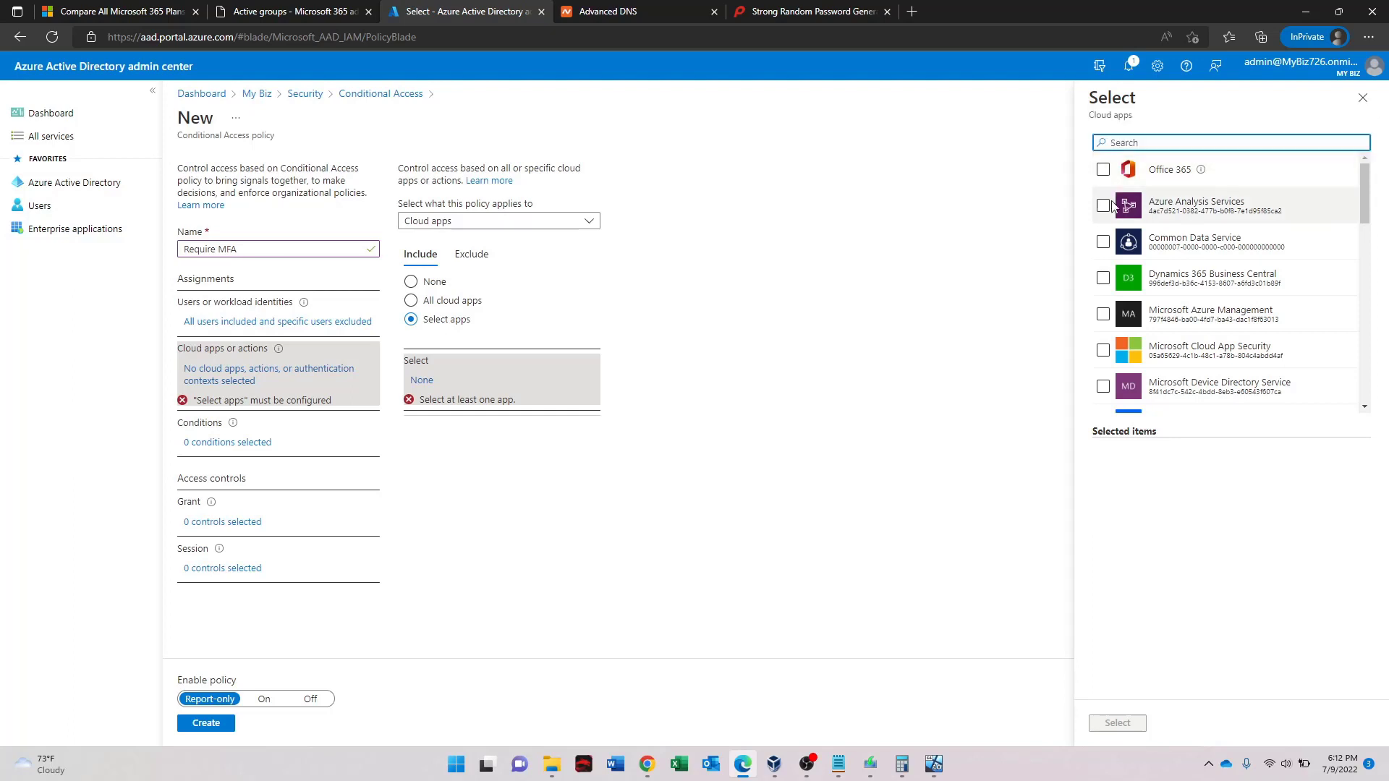
left_click(1365, 108)
left_click(412, 301)
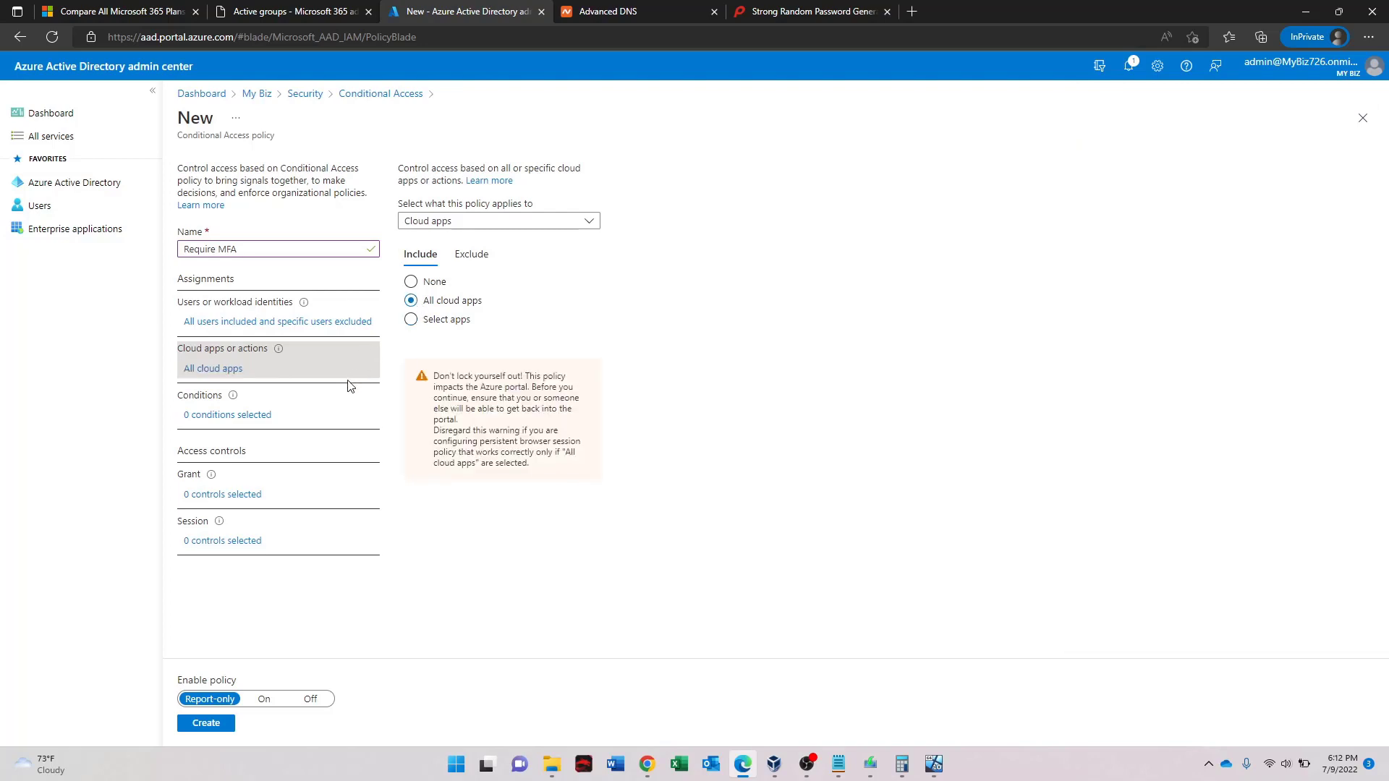
Review the device platforms, client apps and locations conditions without changing them
left_click(247, 416)
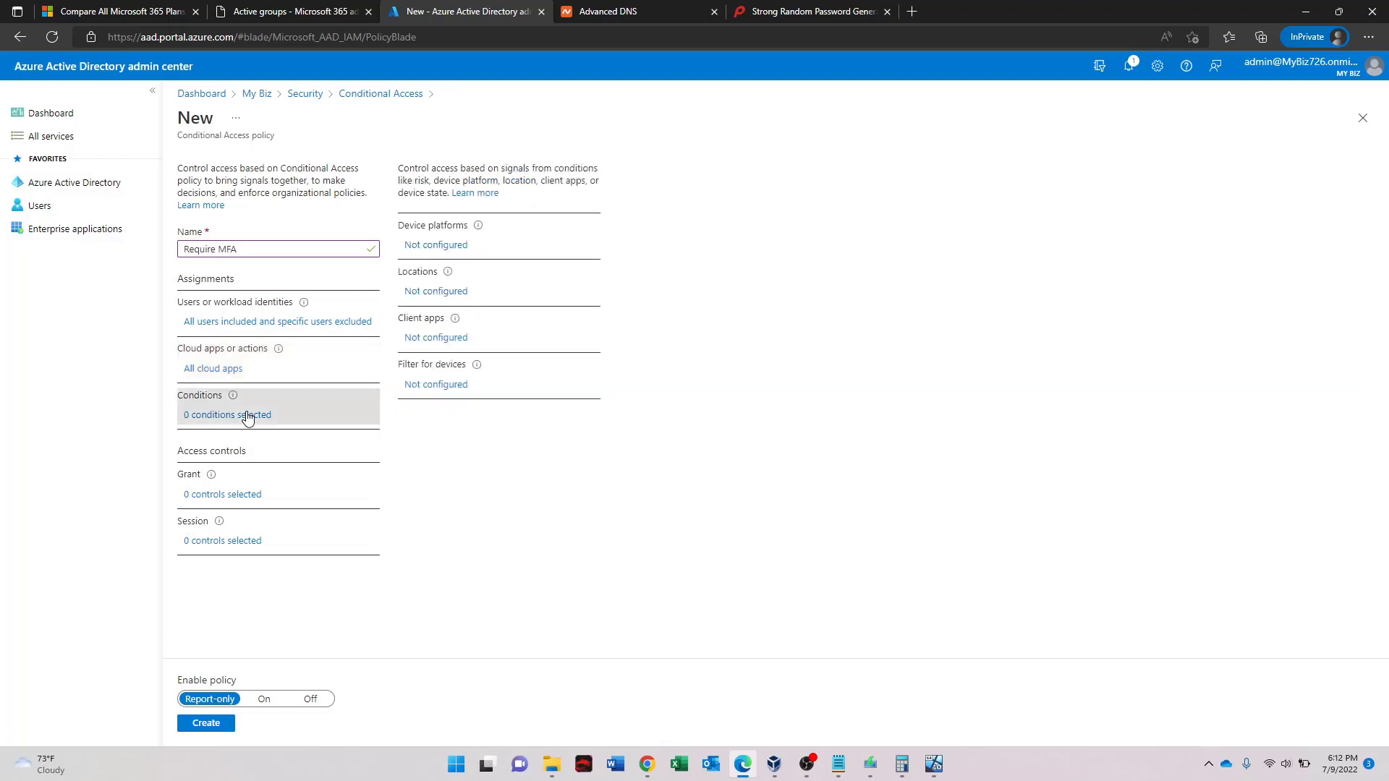
left_click(438, 246)
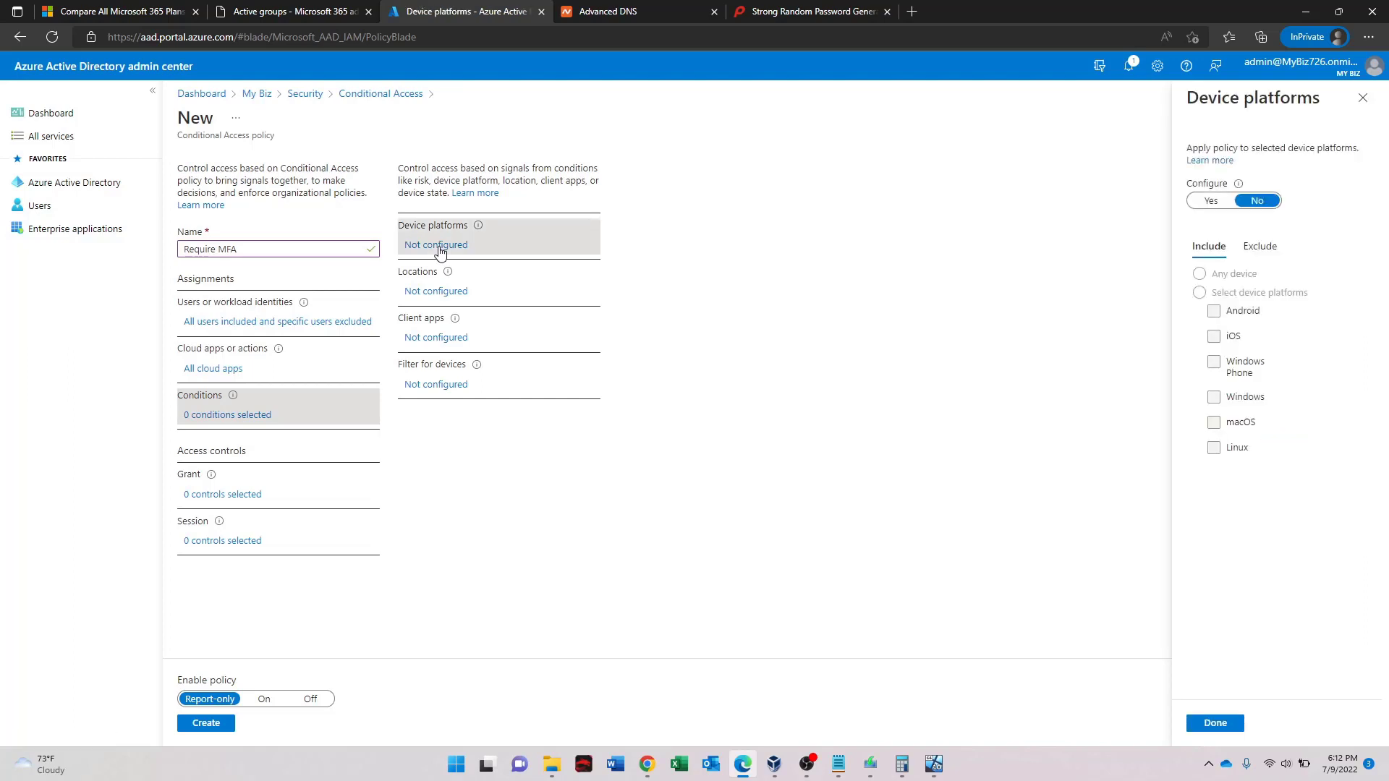
left_click(1363, 98)
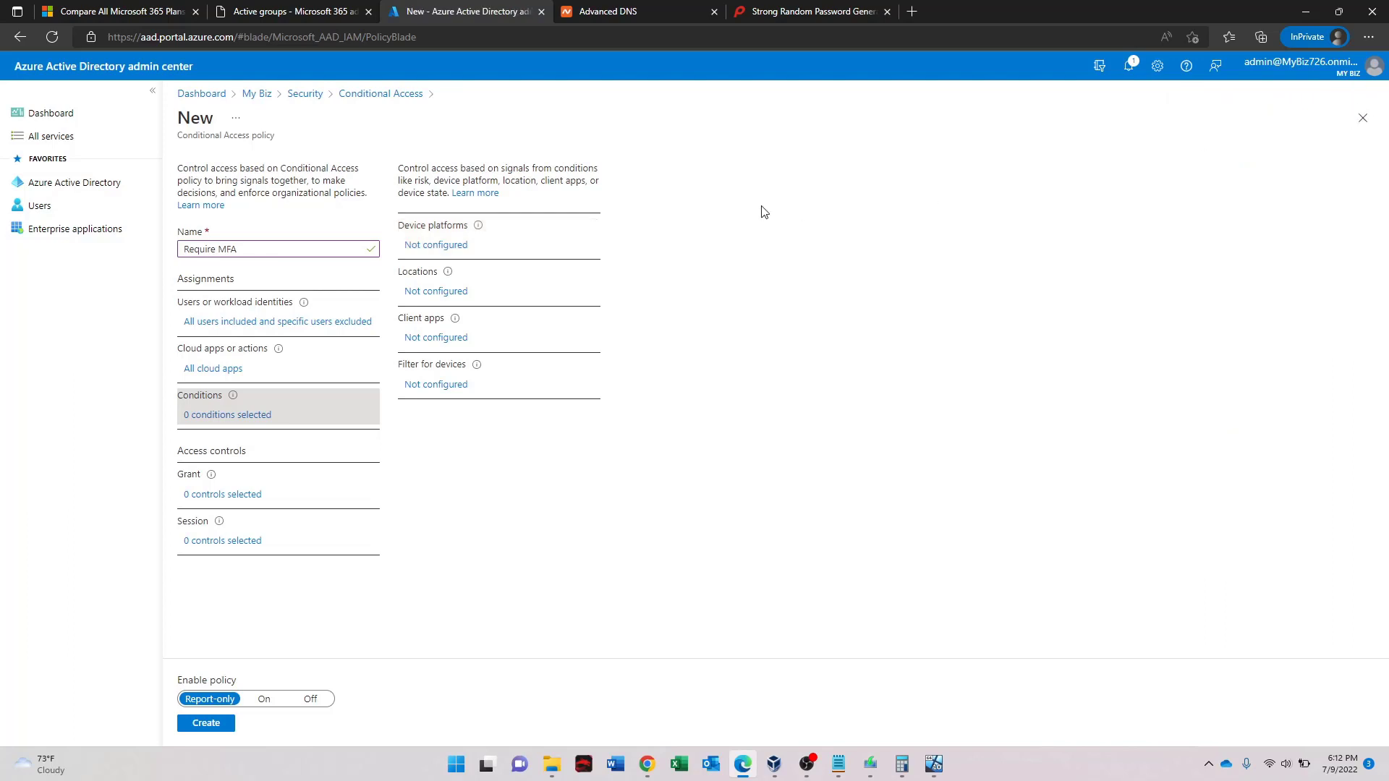
left_click(426, 340)
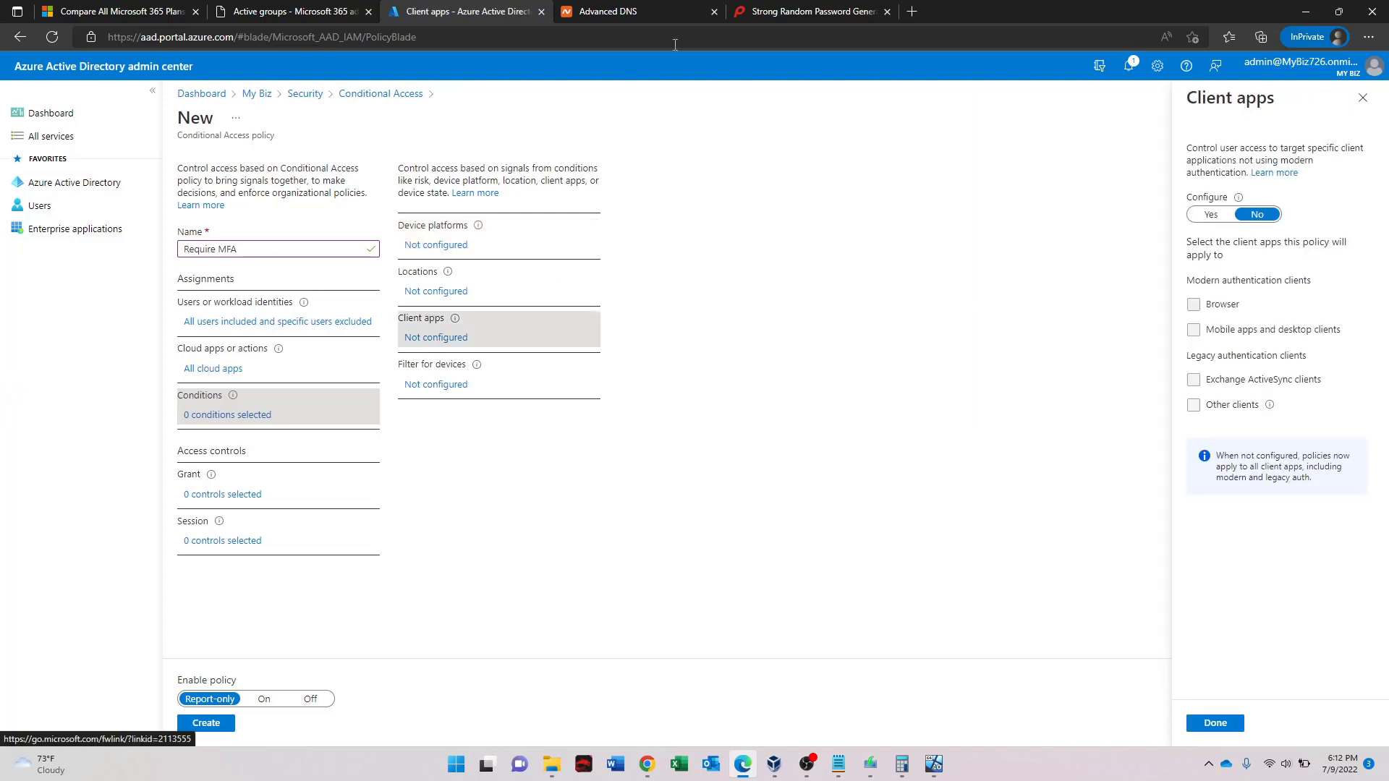
left_click(1362, 98)
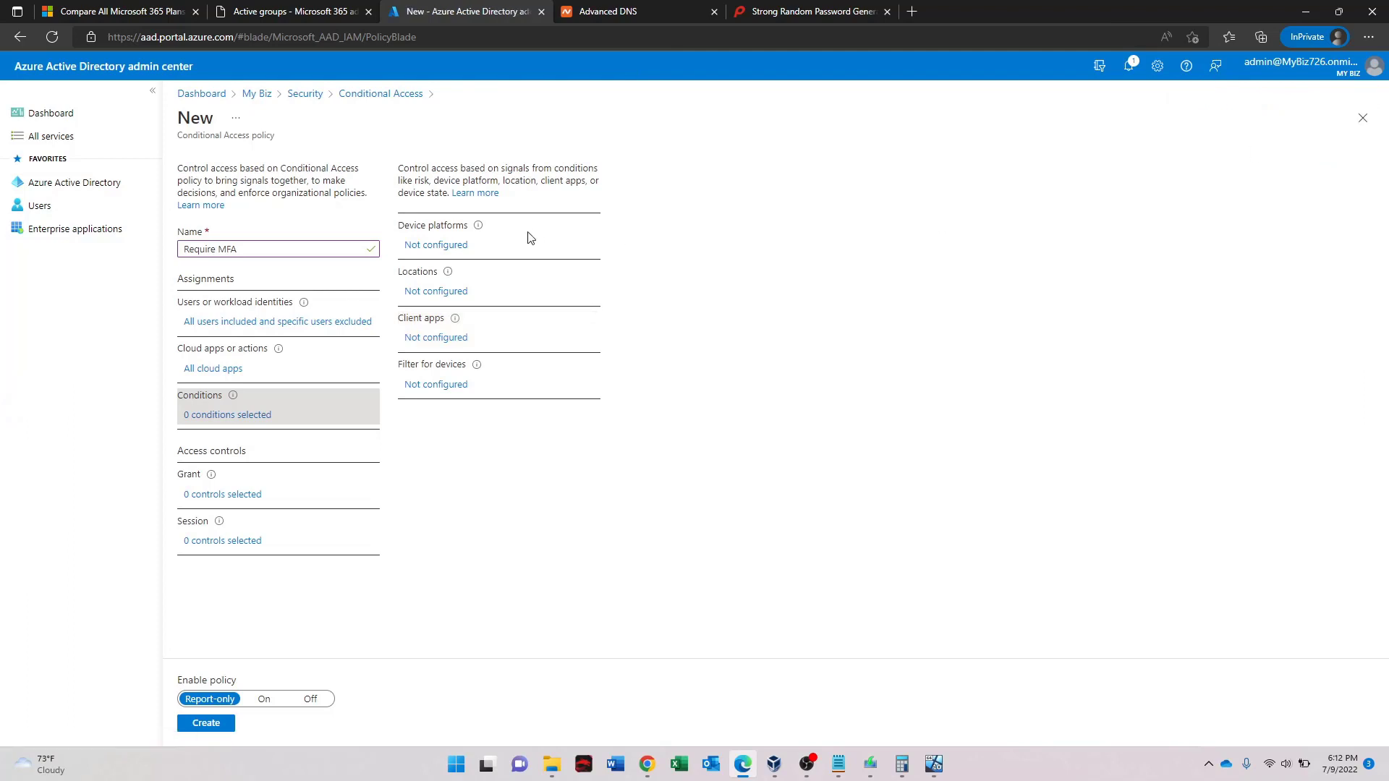
left_click(432, 292)
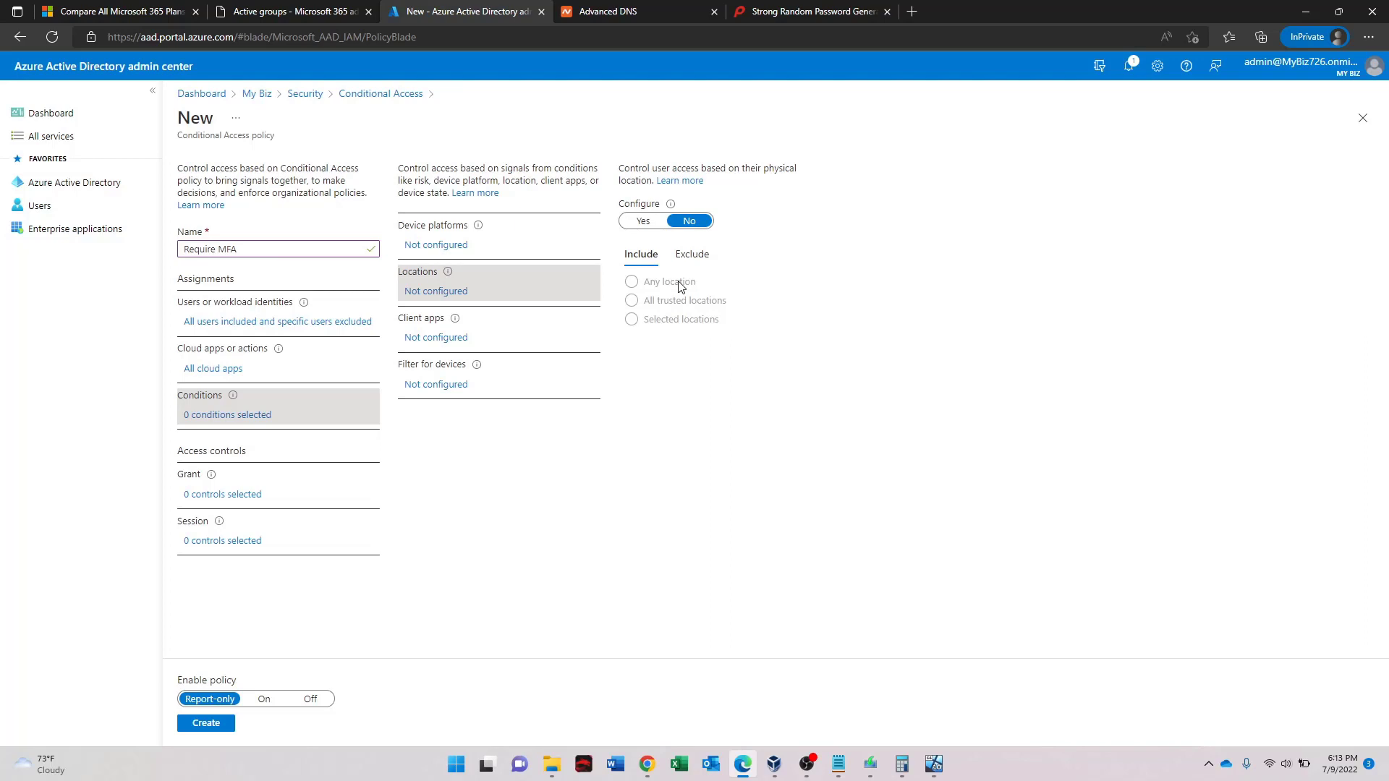
Configure client apps to Yes, excluding Exchange ActiveSync and Other clients, leaving browsers and mobile/desktop clients
left_click(443, 339)
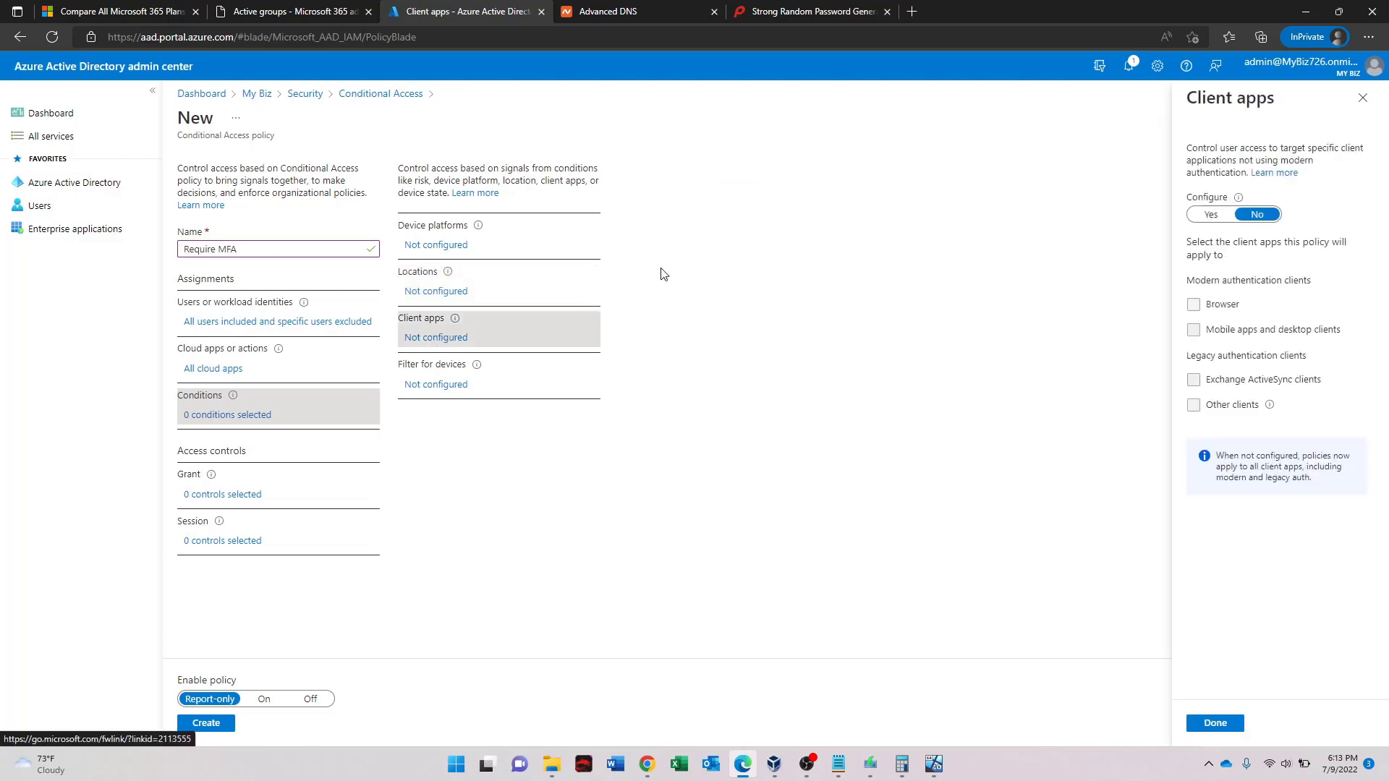
left_click(1213, 215)
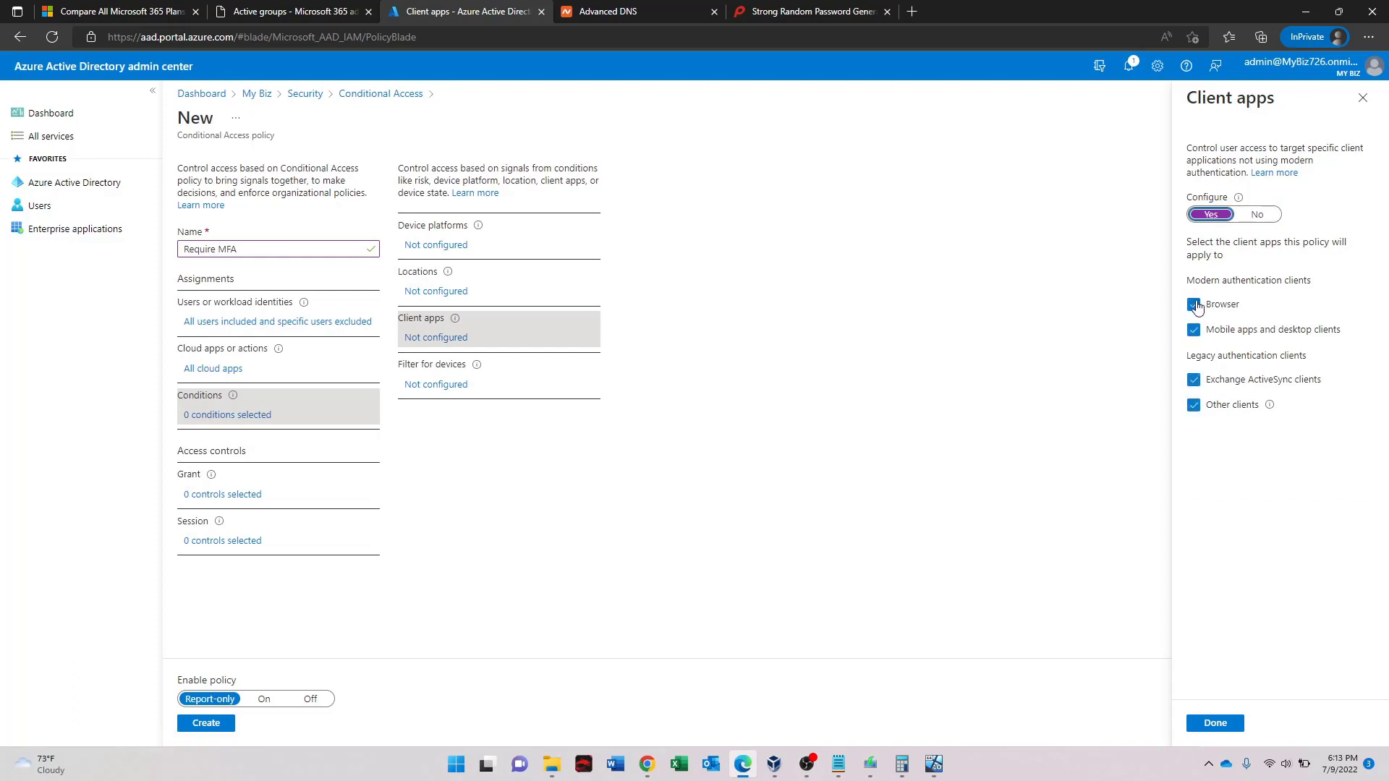
left_click(1194, 381)
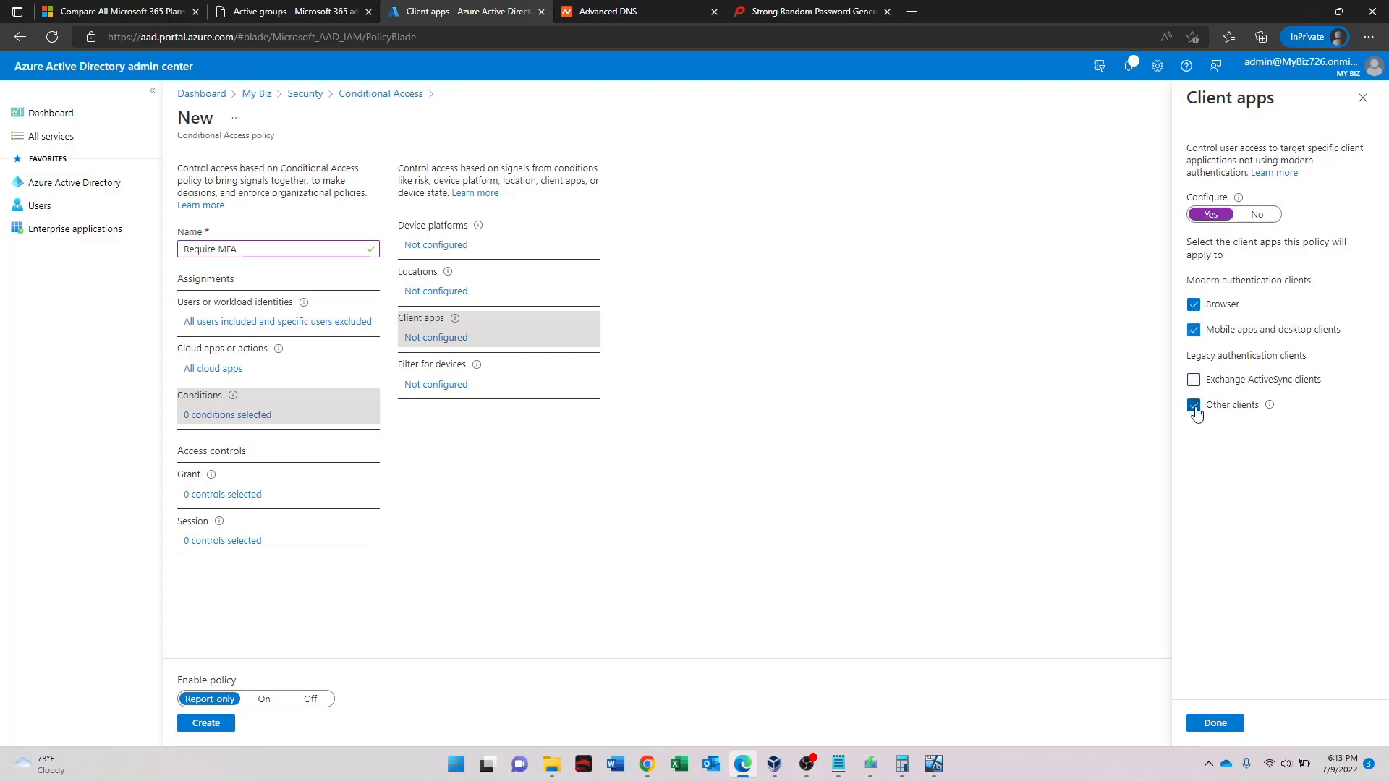
left_click(1194, 406)
left_click(1217, 726)
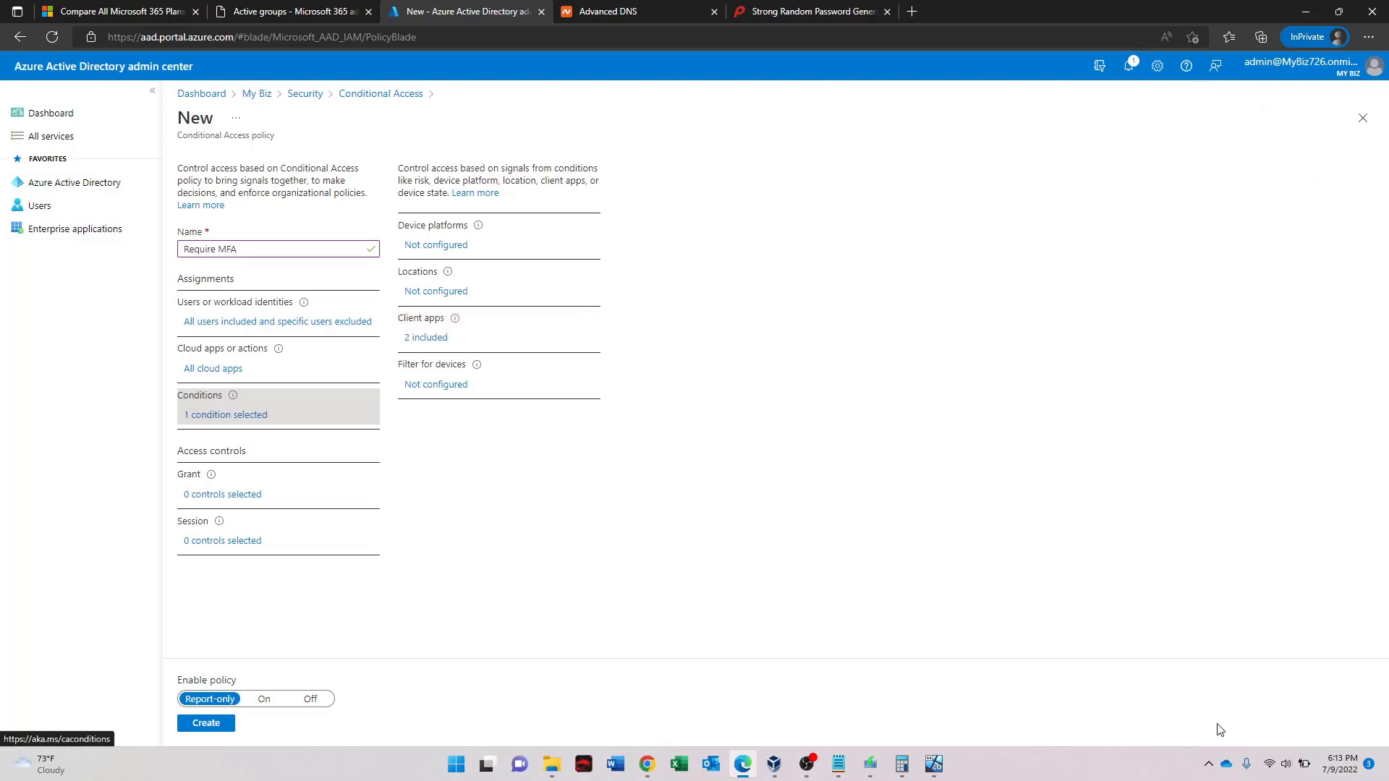
Set the grant control to Grant access with Require multifactor authentication
left_click(221, 495)
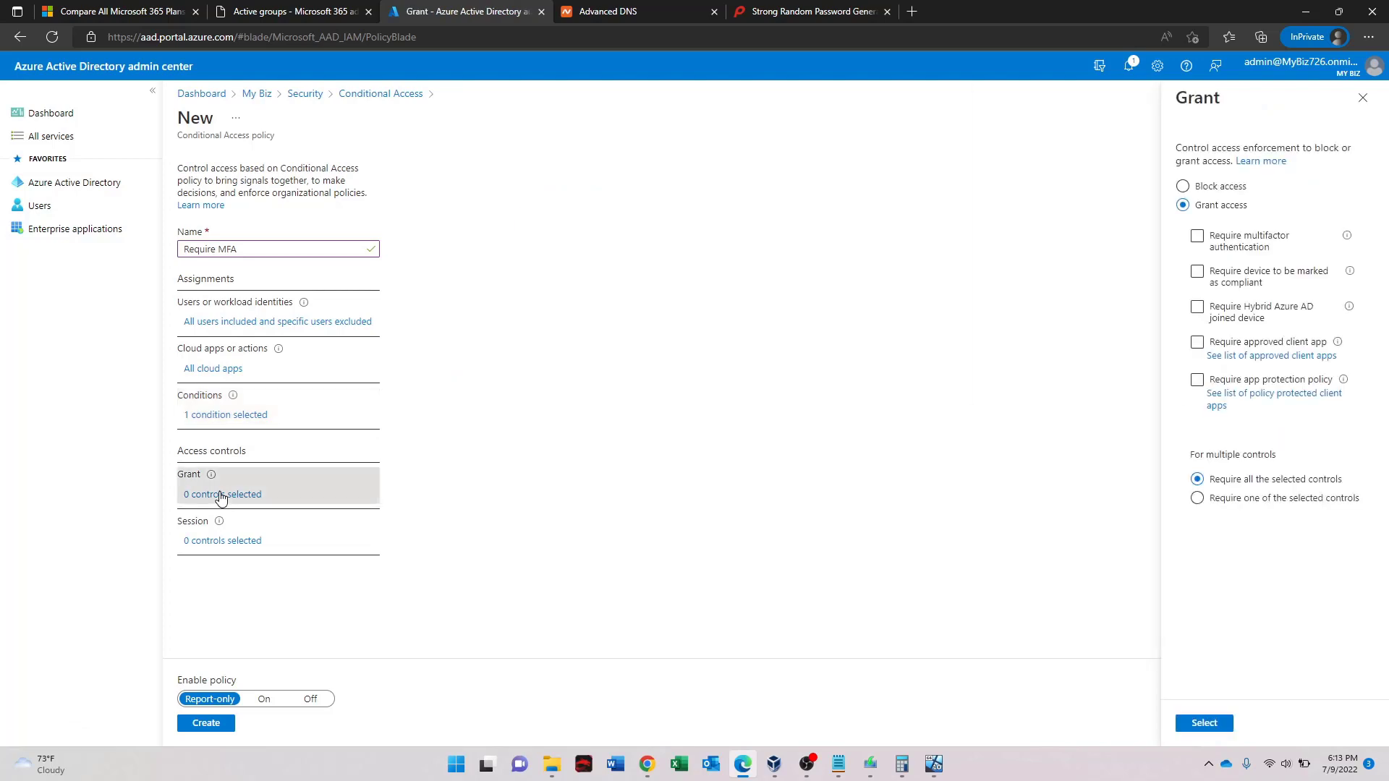
left_click(1198, 238)
mouse_move(1347, 242)
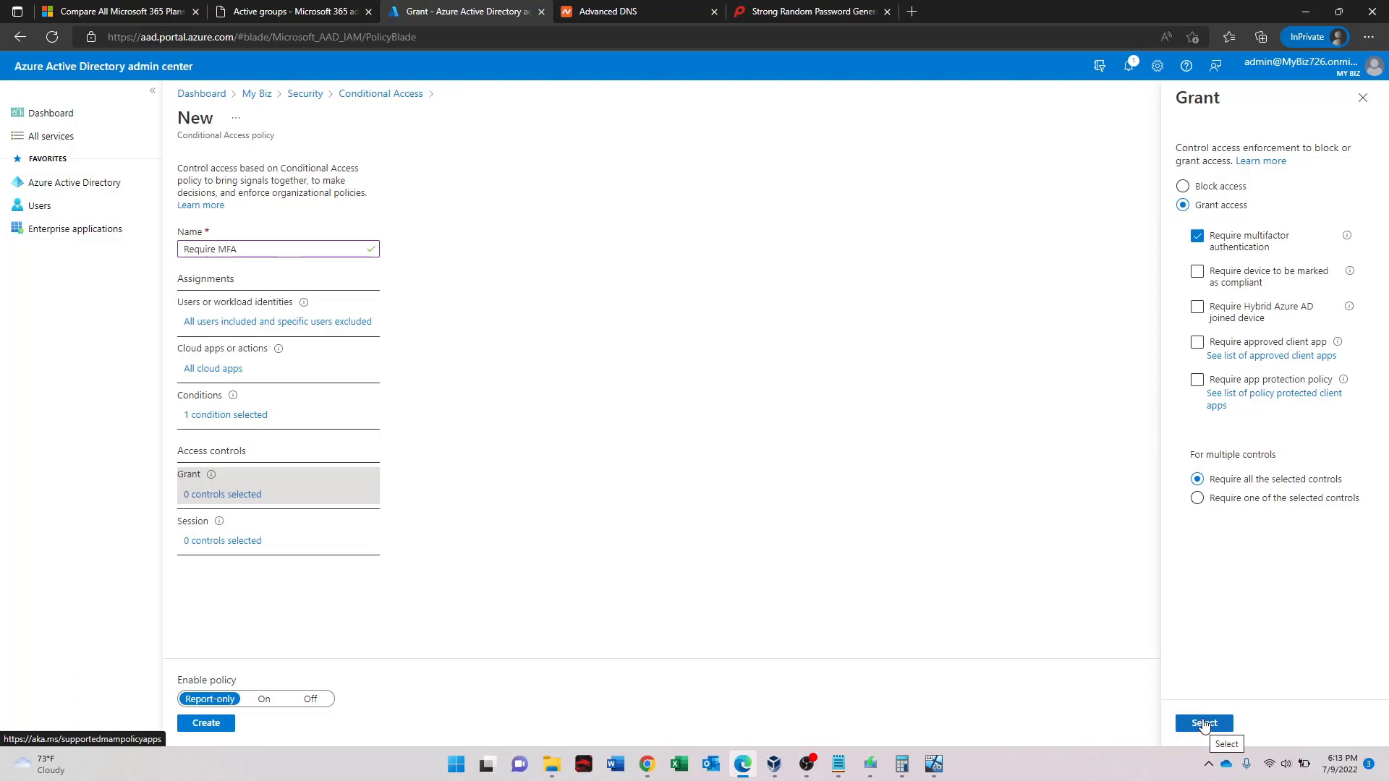
left_click(1204, 724)
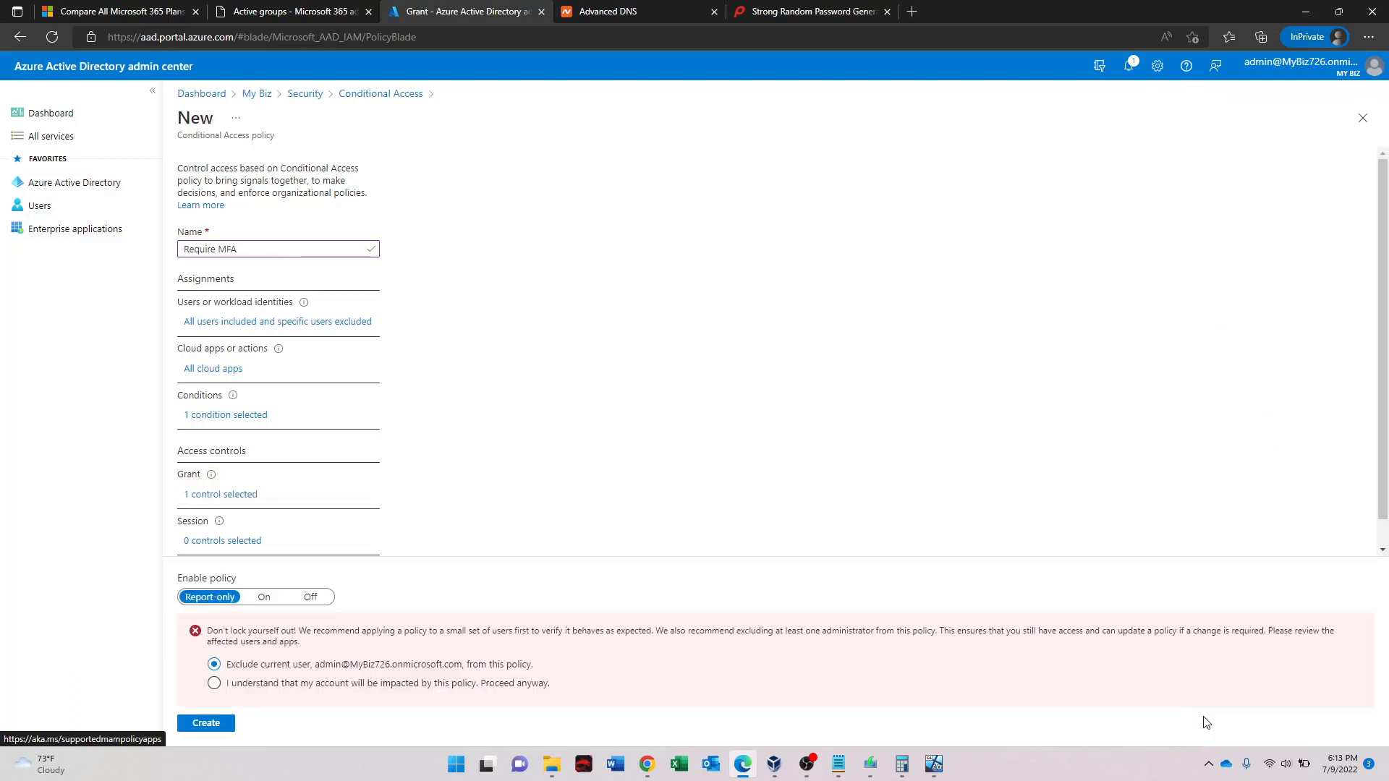
Acknowledge the impact on your account, set Enable policy to On, and create Require MFA
left_click(213, 683)
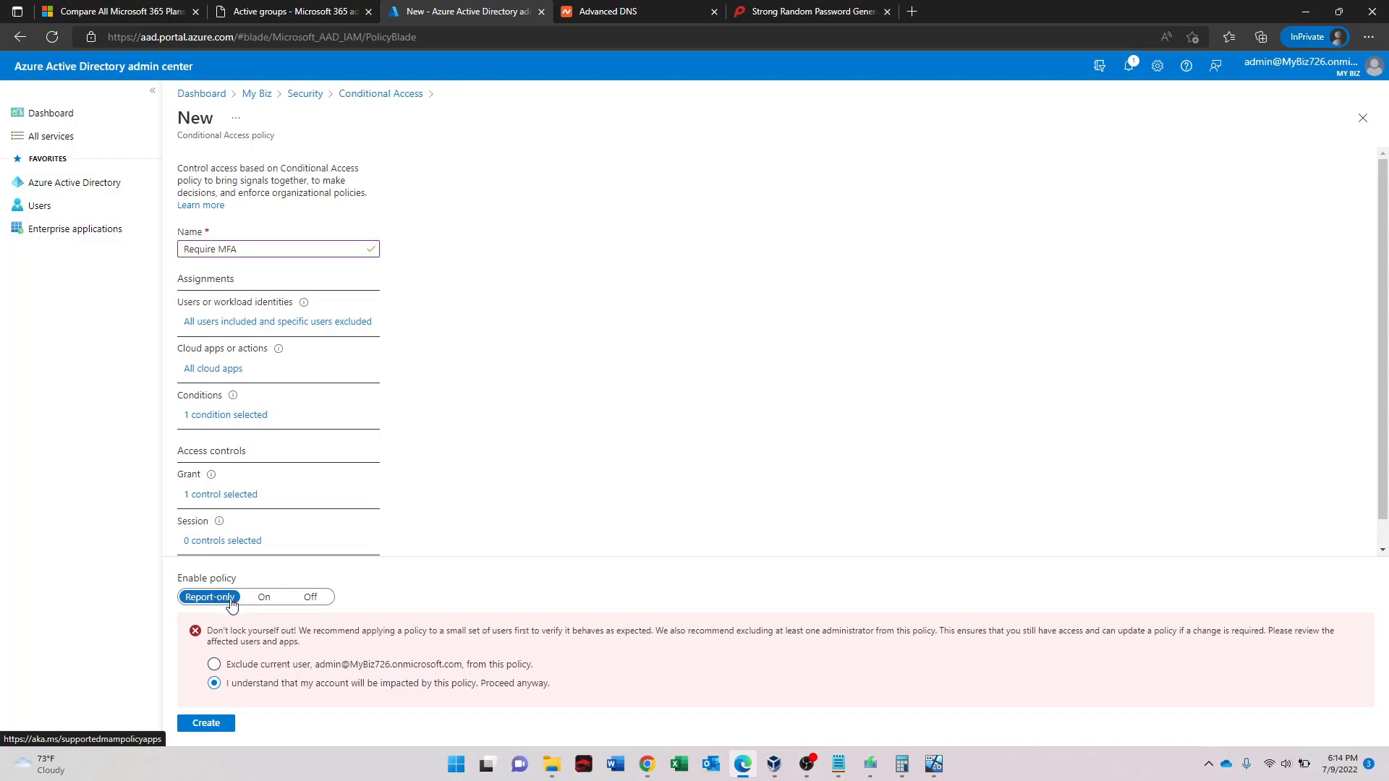
left_click(263, 597)
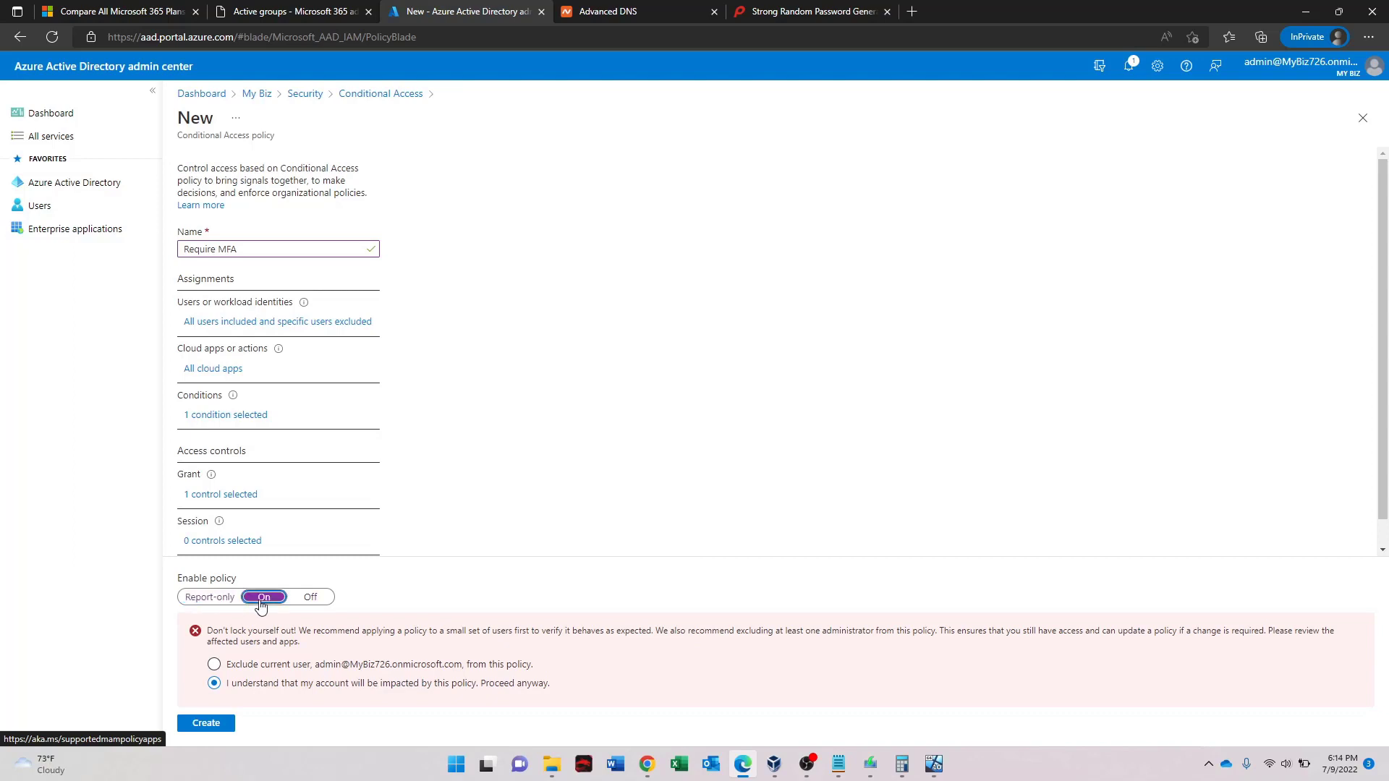
left_click(208, 724)
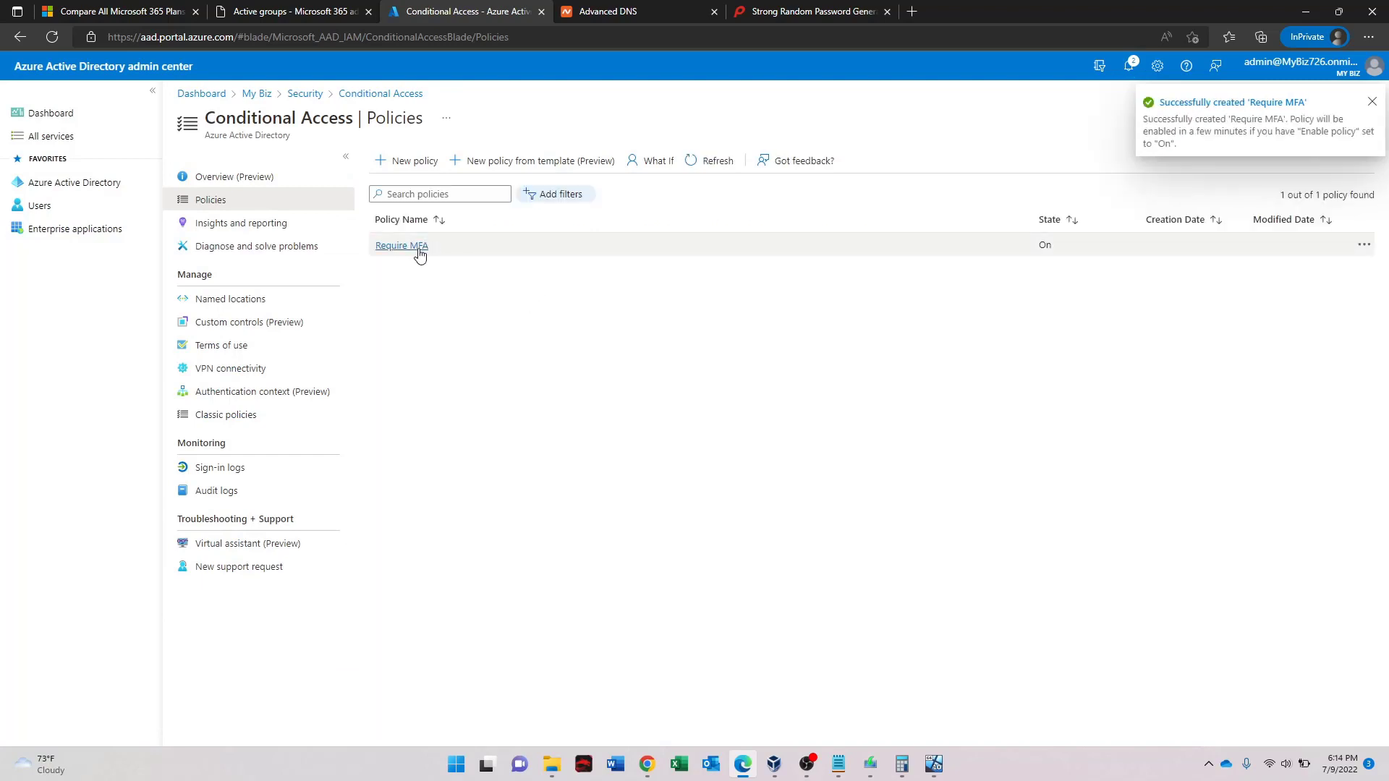
Start a new policy named 'Block Legacy Authentication' and bring up its user assignment
left_click(404, 175)
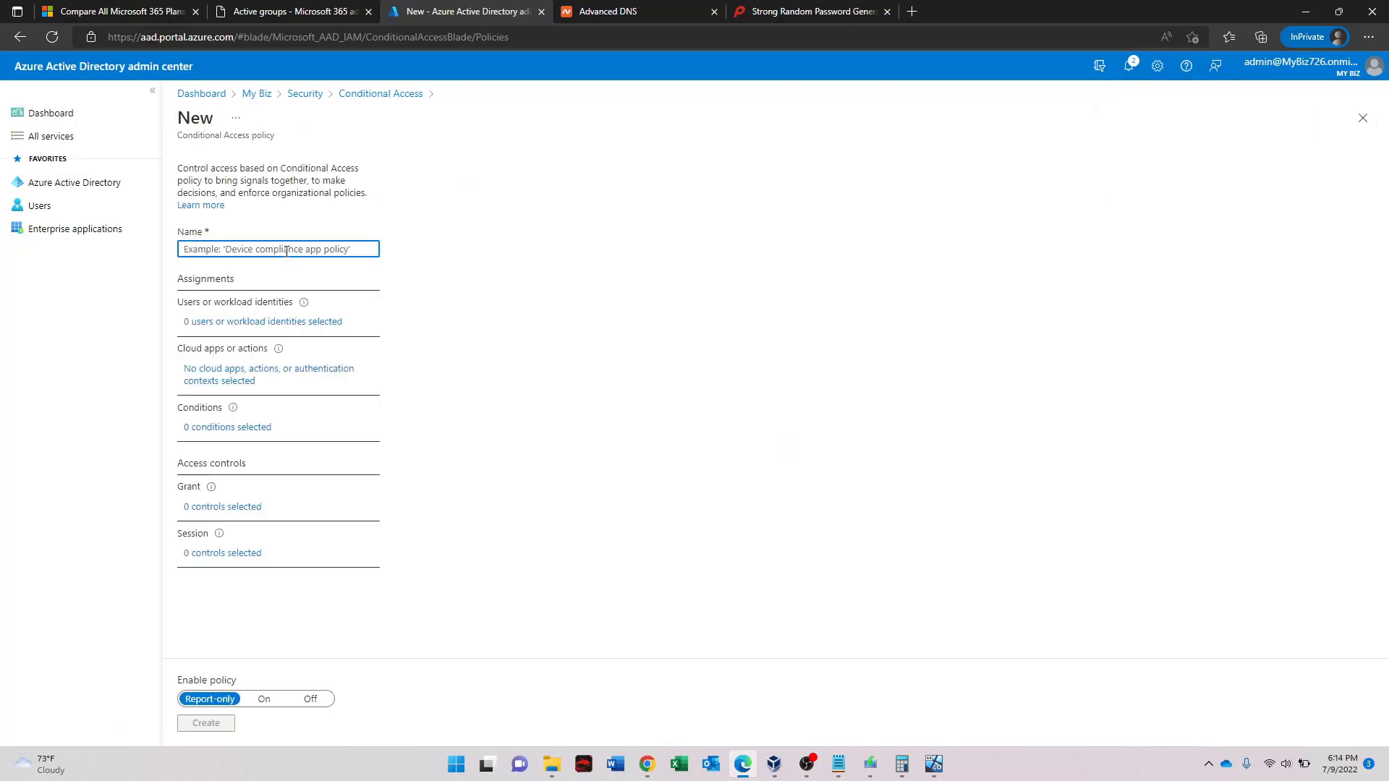
type("Block Legacy Authentication")
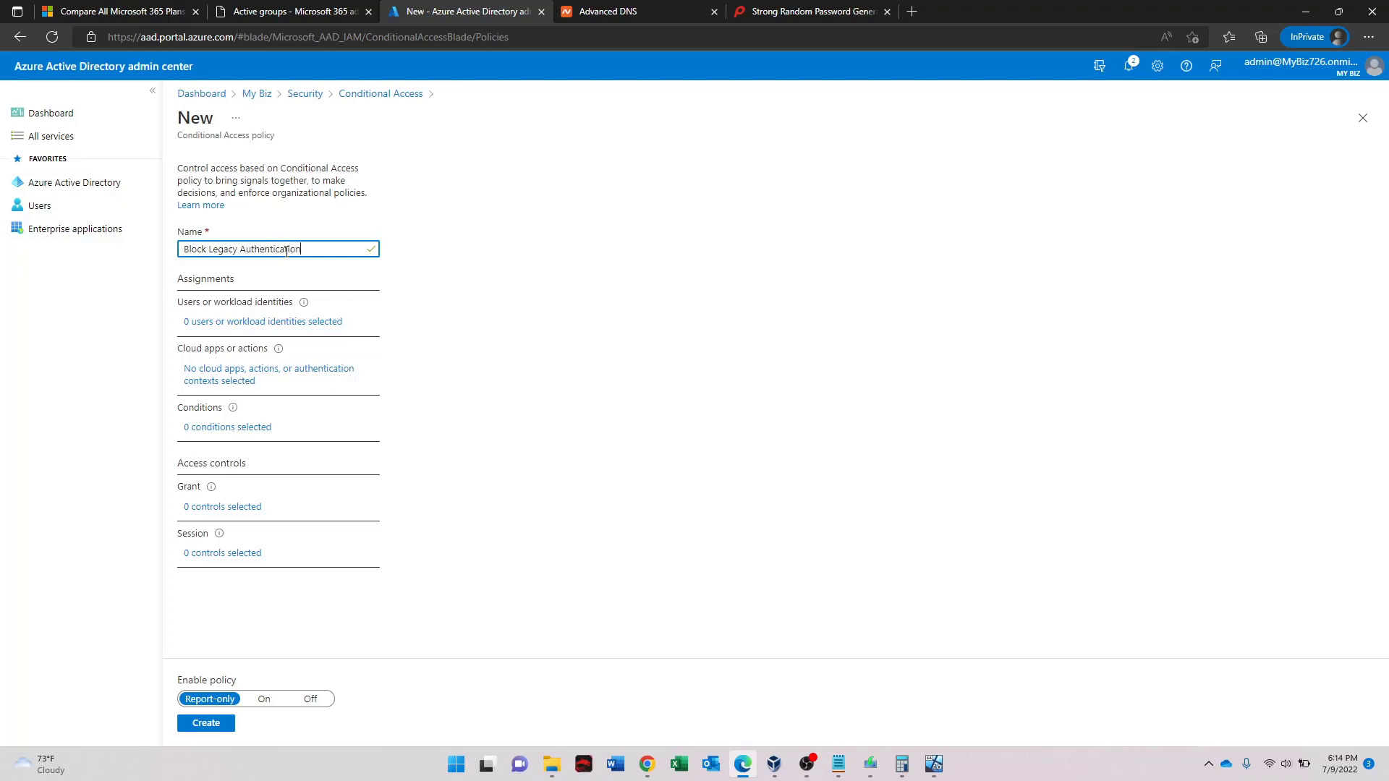
left_click(272, 322)
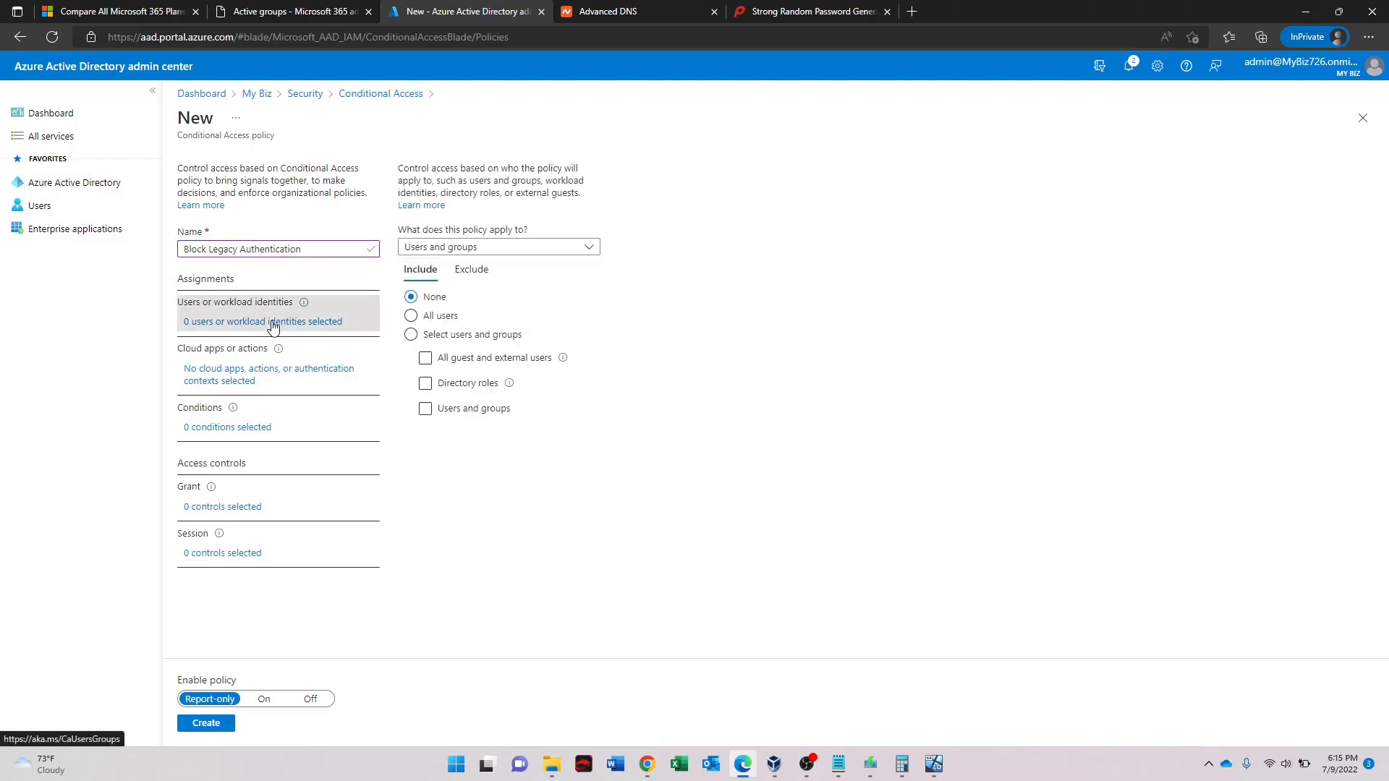
Include all users except the NoMFAUsers group, and target all cloud apps
left_click(411, 318)
left_click(473, 270)
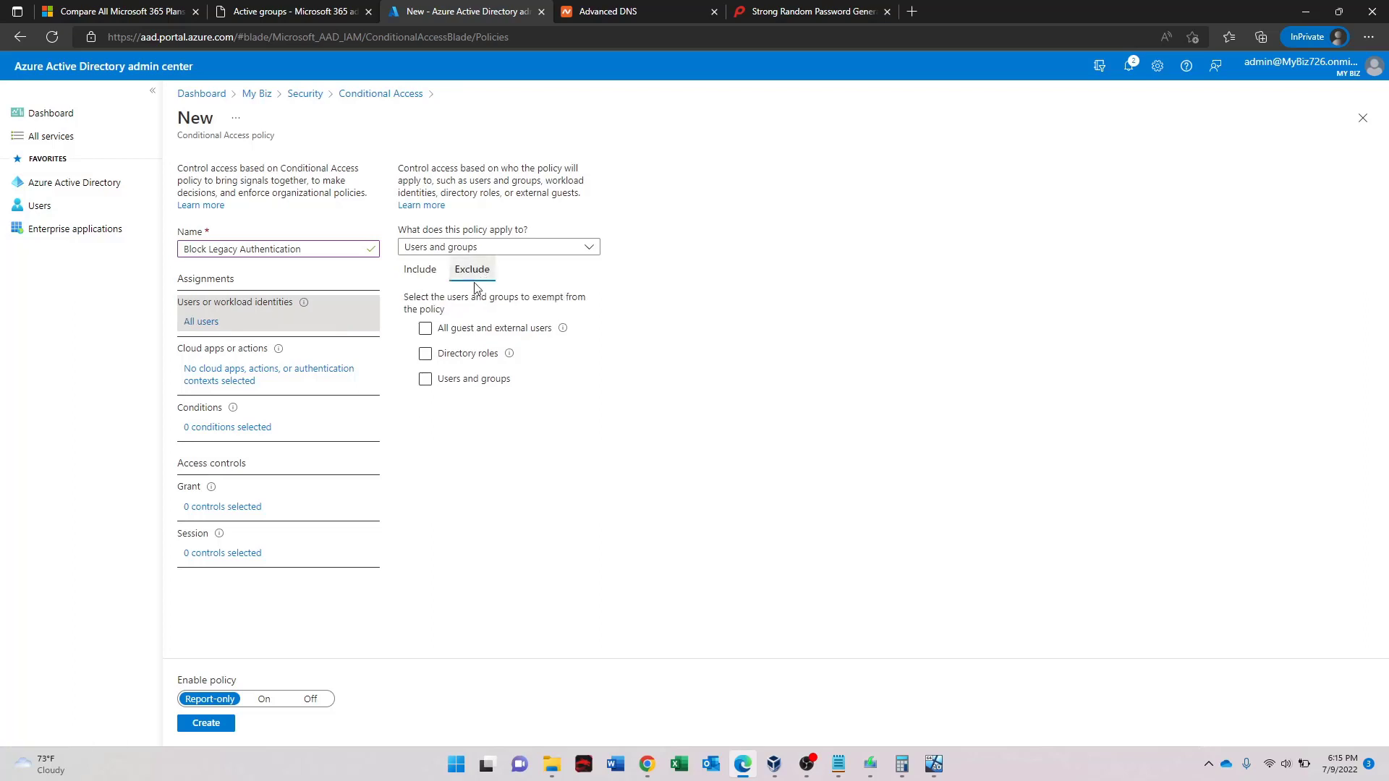
left_click(425, 379)
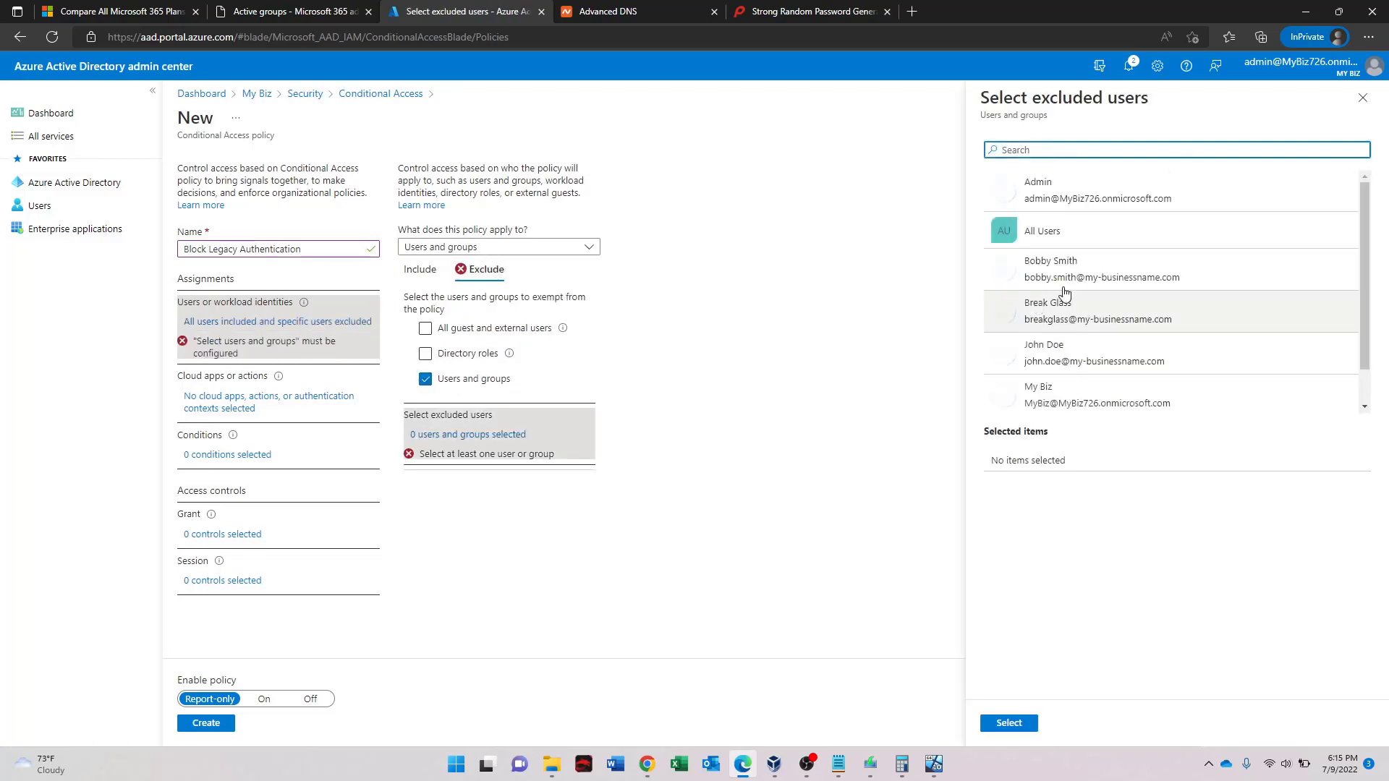
scroll(1357, 264, "down", 2)
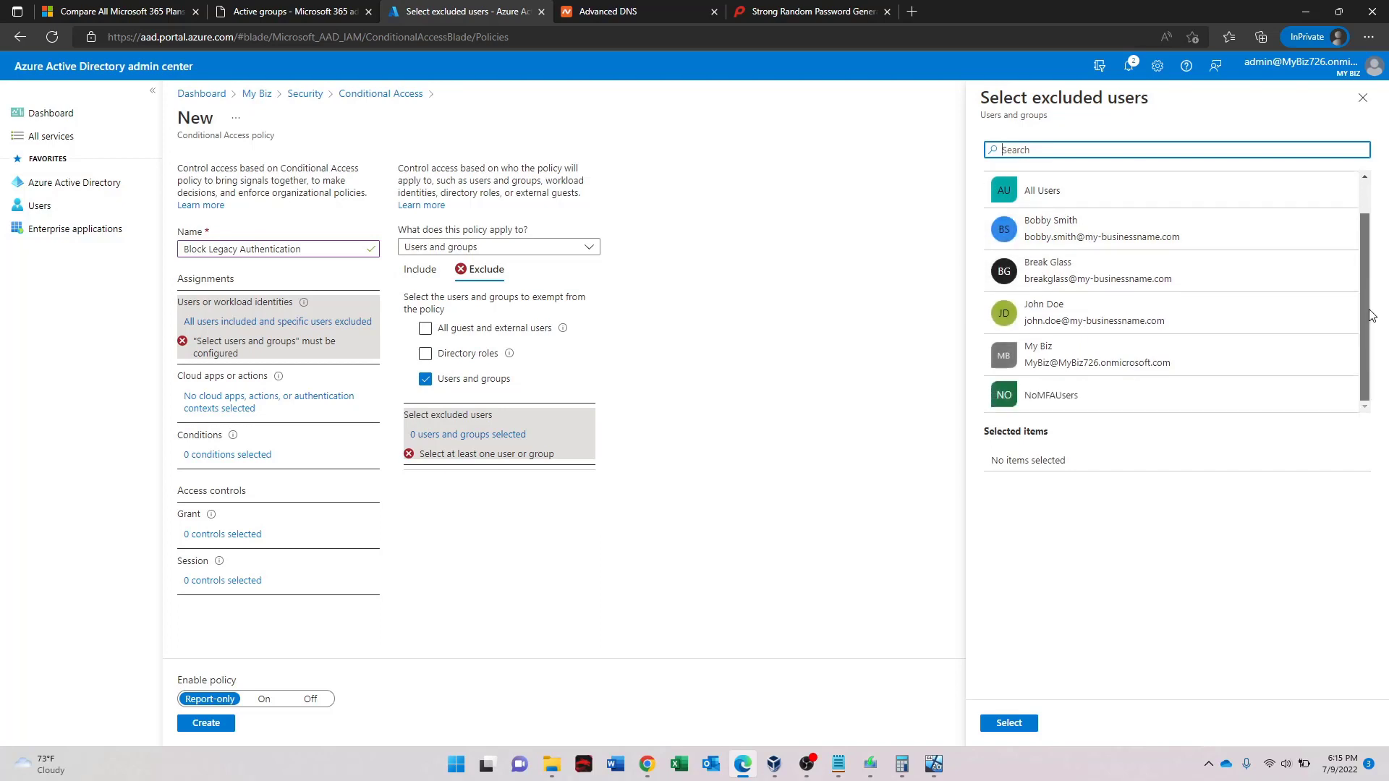
left_click(1080, 408)
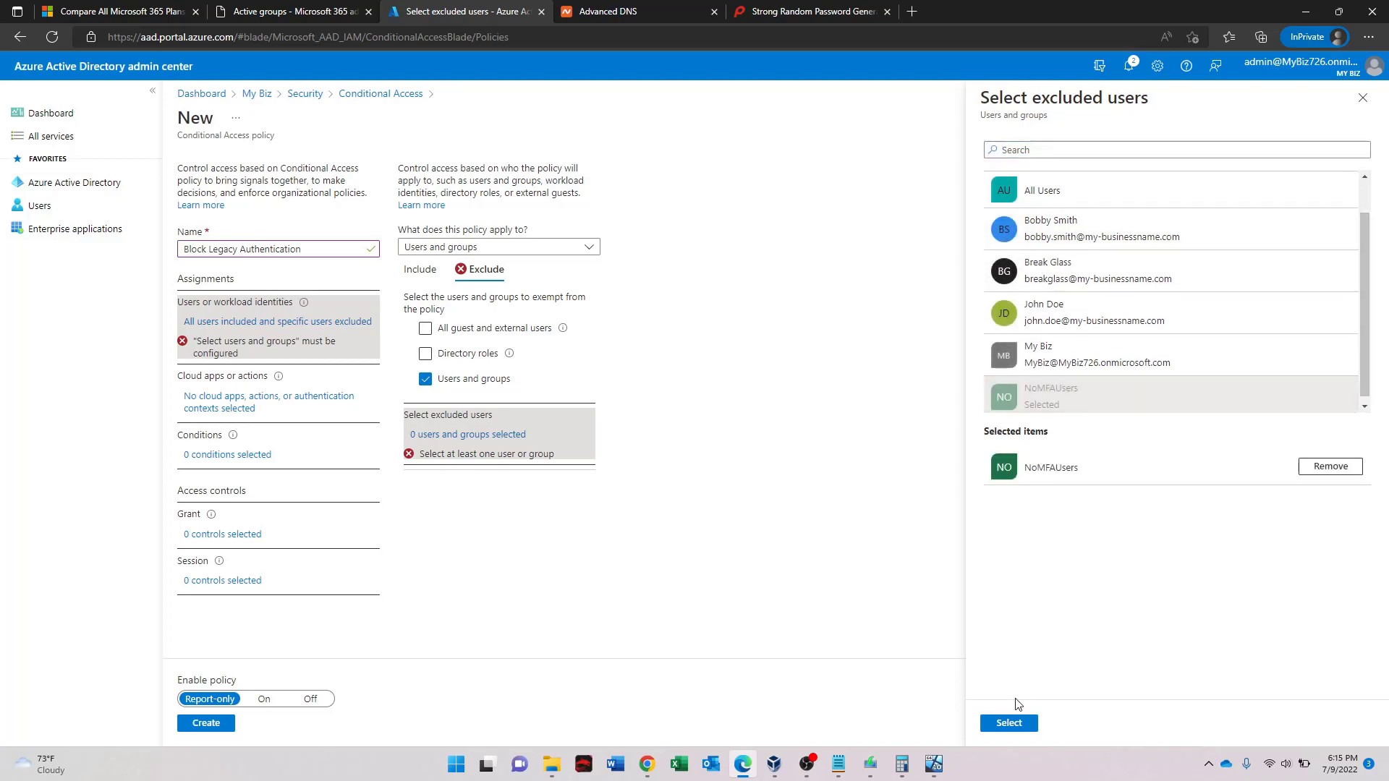
left_click(1004, 726)
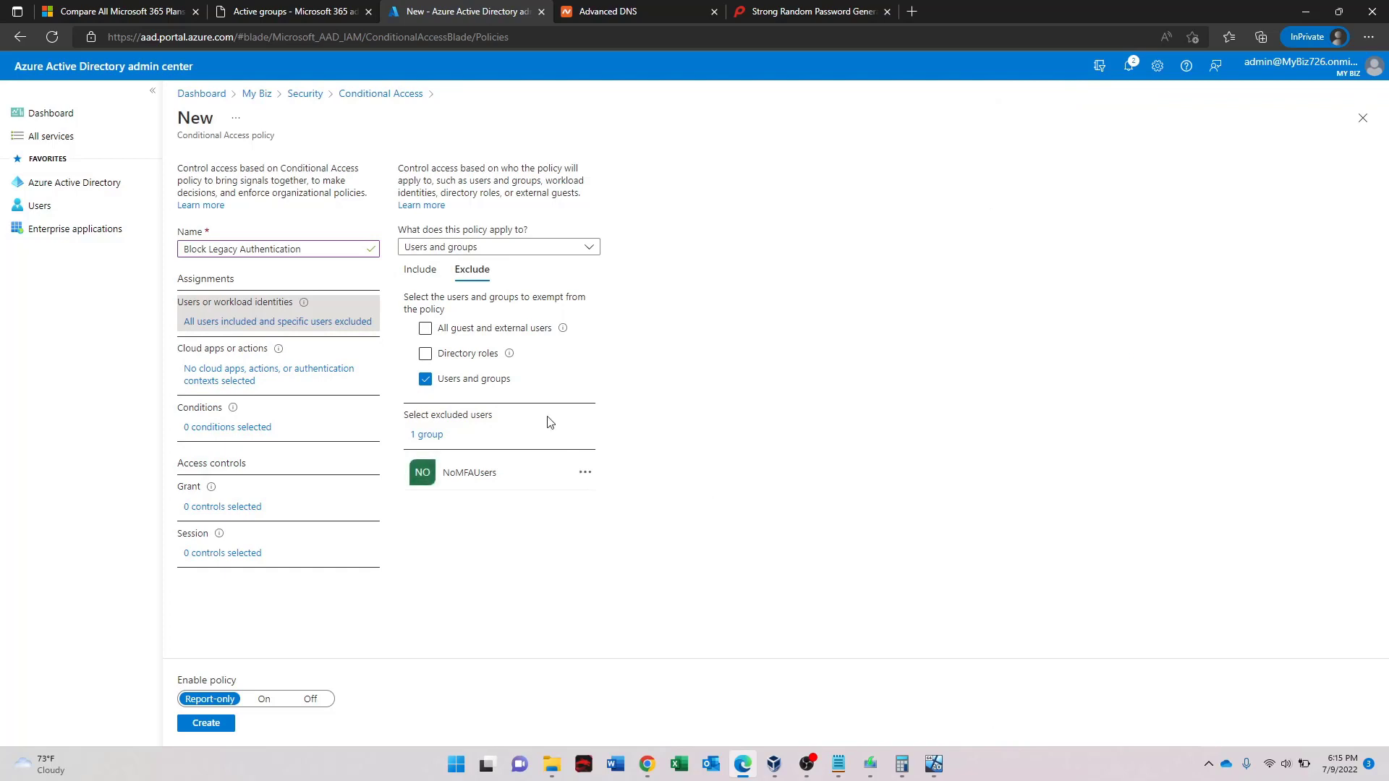
left_click(240, 371)
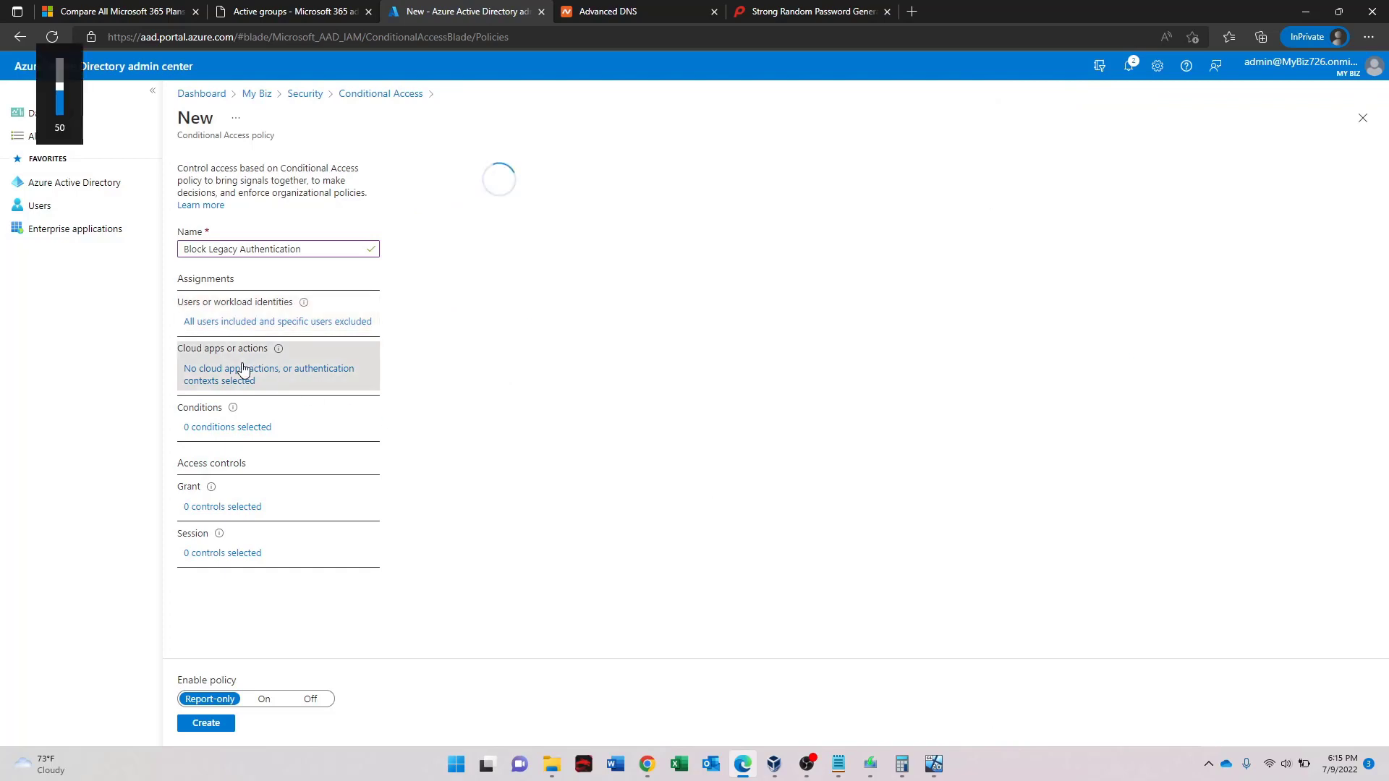
left_click(411, 301)
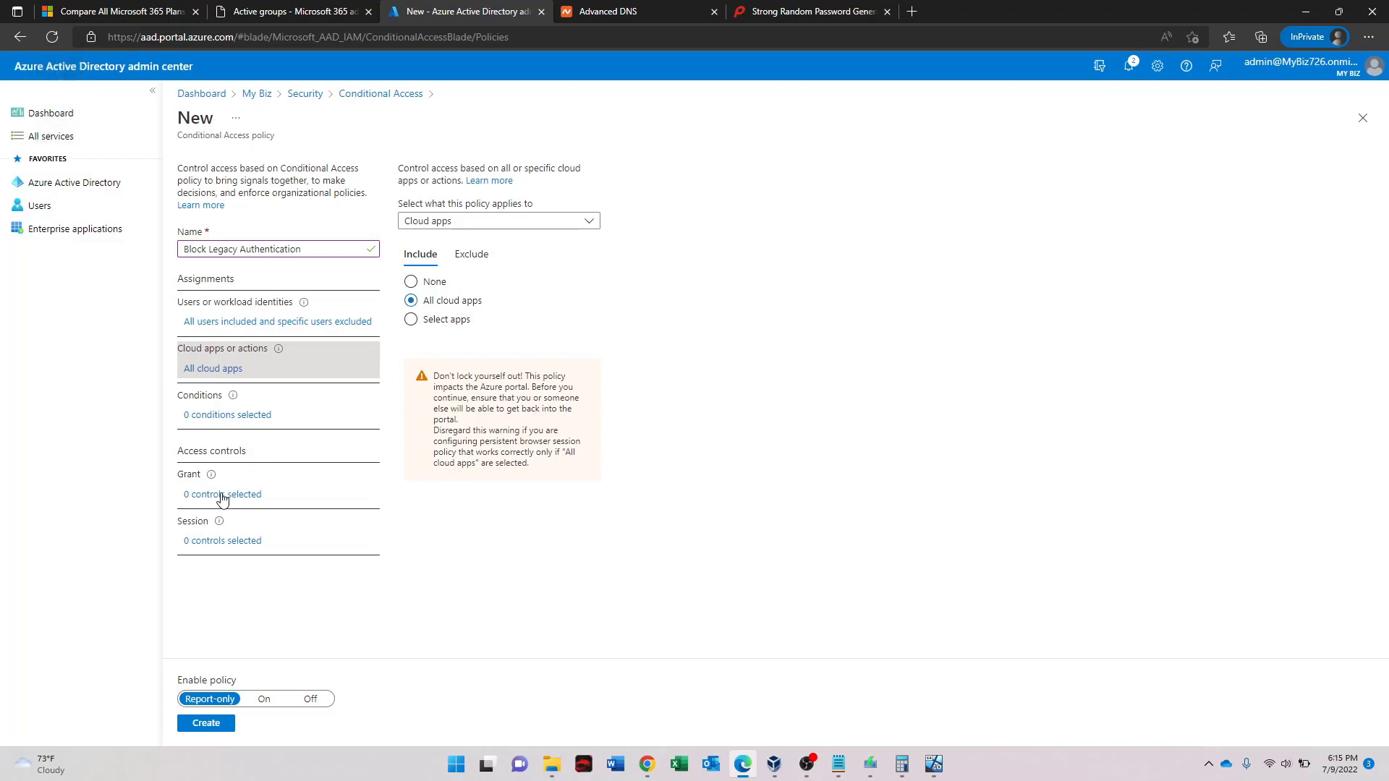
Set client apps to Yes, unchecking Browser and Mobile apps and desktop clients
left_click(224, 415)
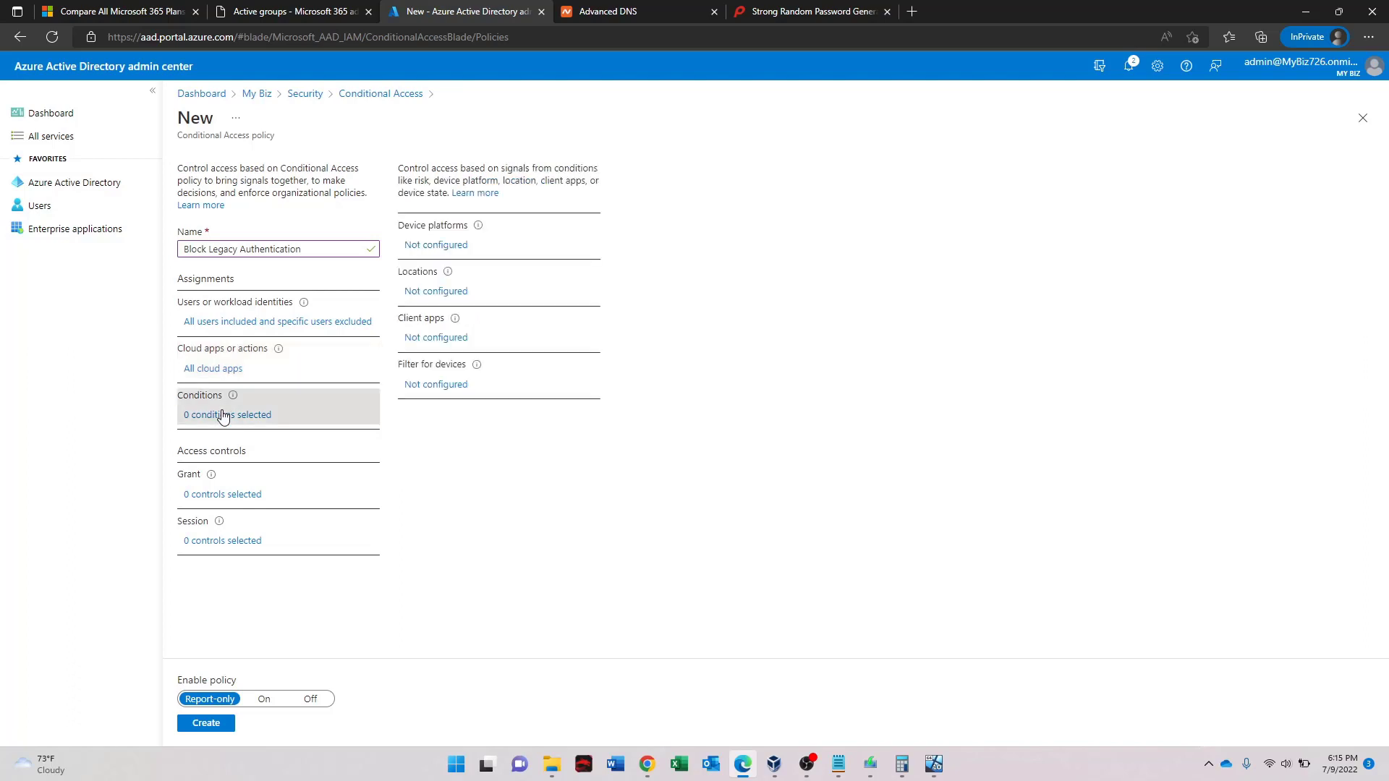
left_click(424, 339)
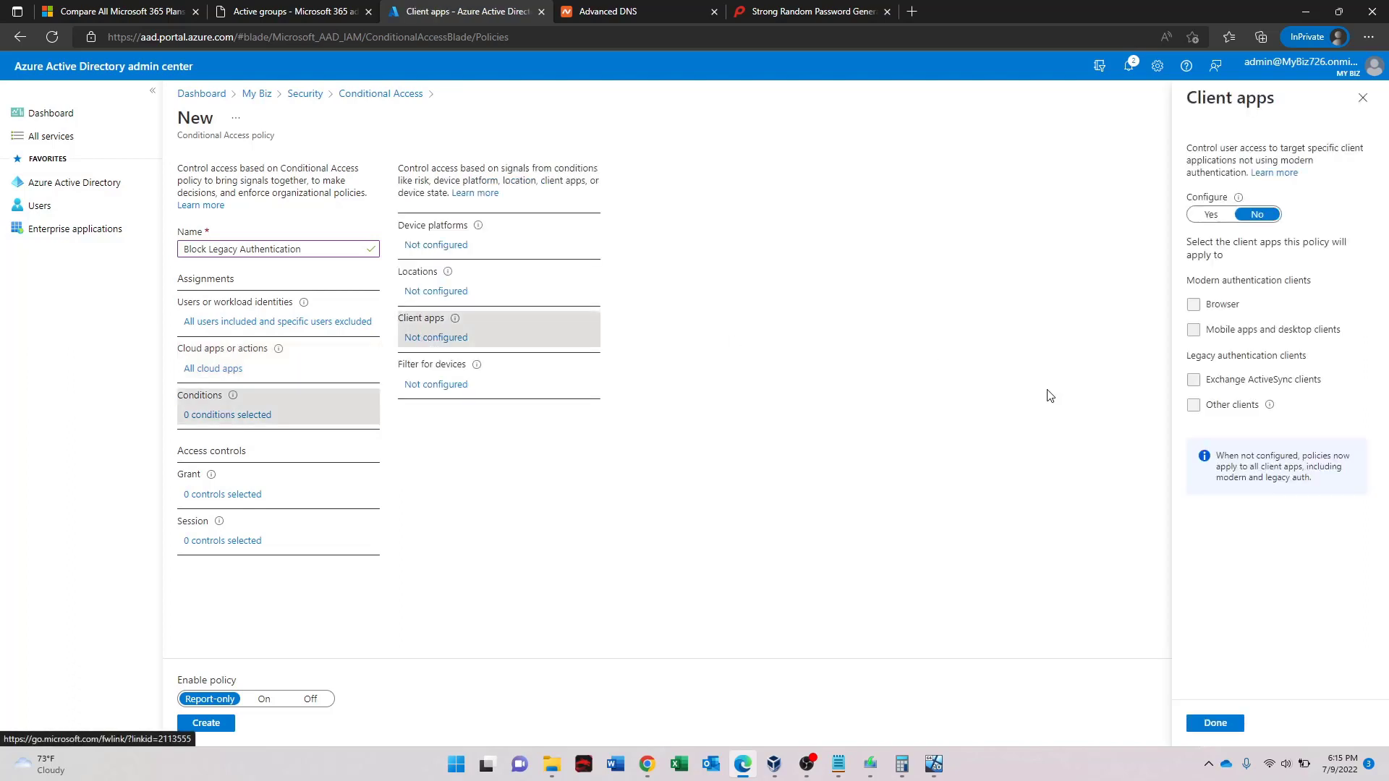
left_click(1209, 215)
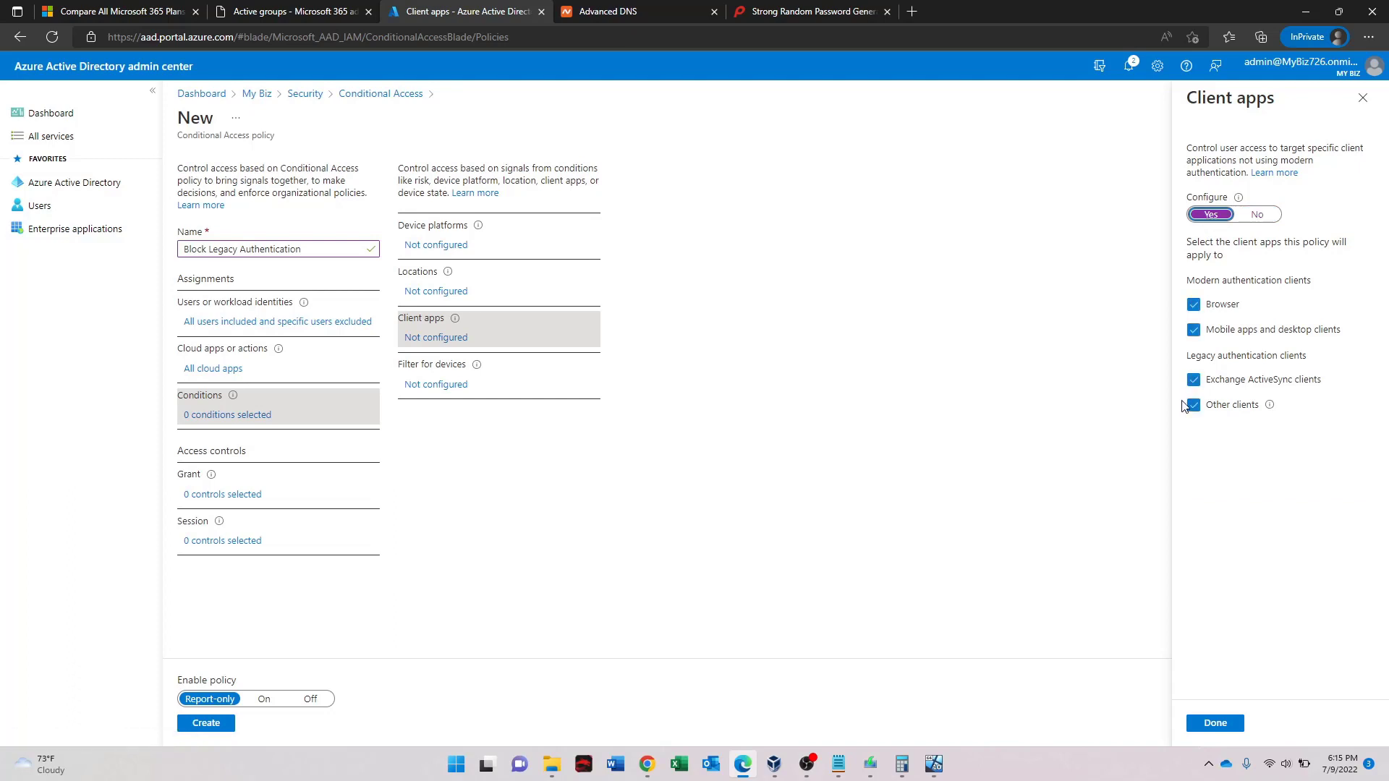
left_click(1194, 305)
left_click(1193, 331)
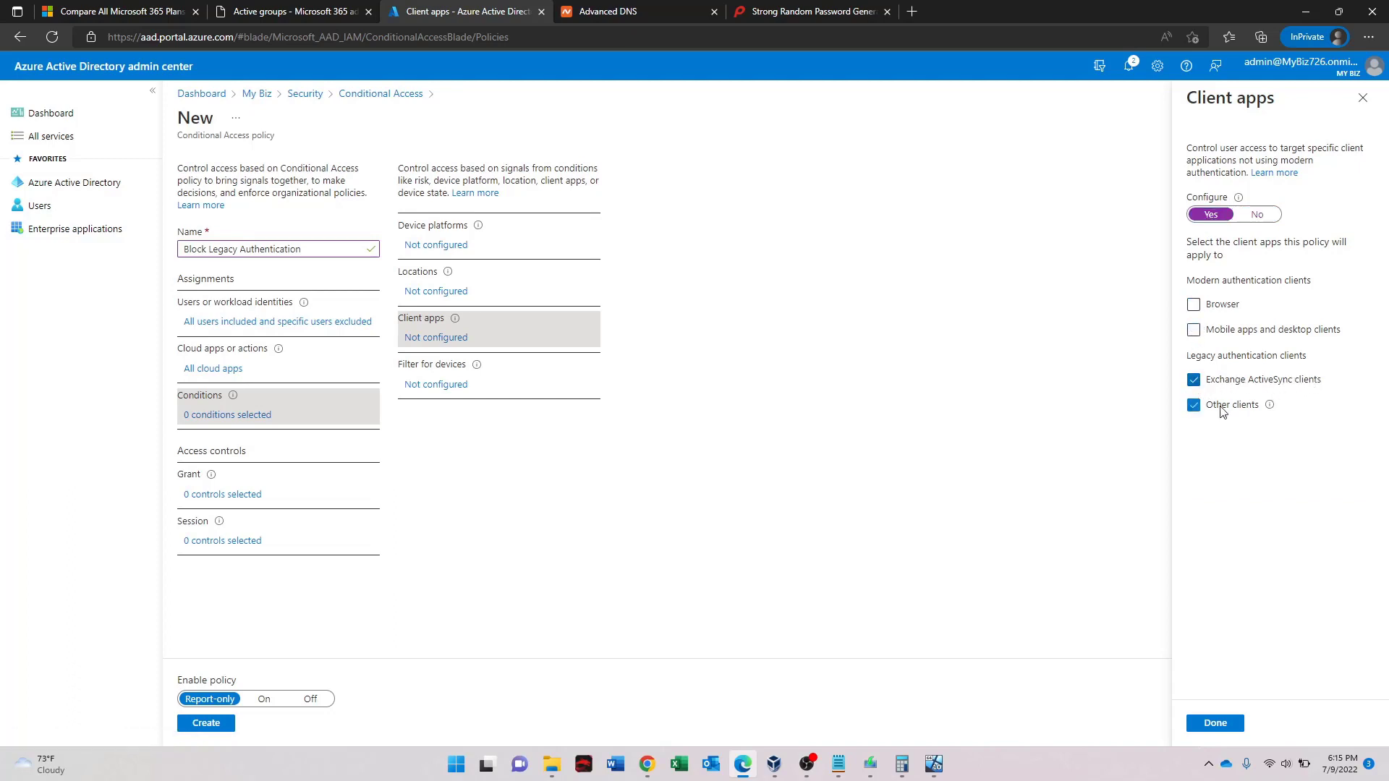
left_click_drag(1188, 355, 1279, 355)
left_click(1214, 723)
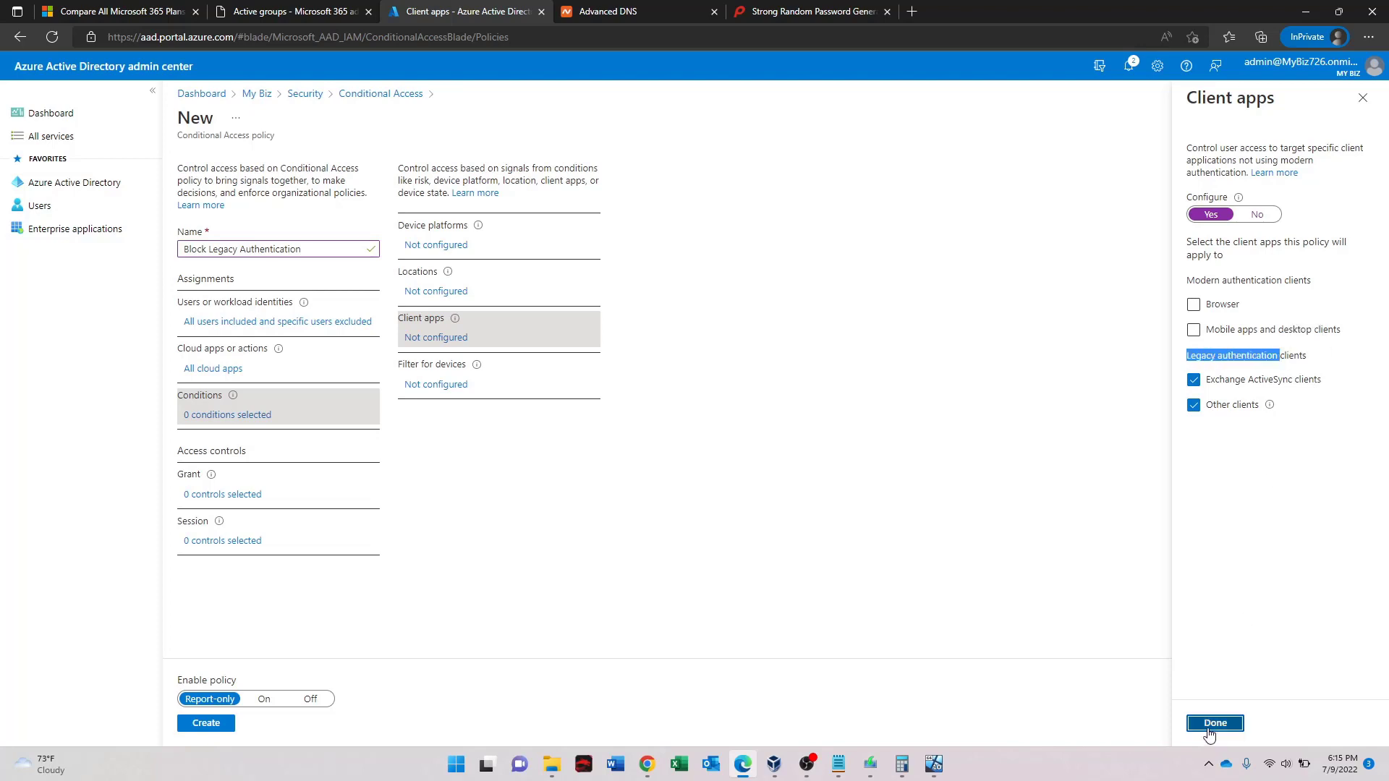
left_click(244, 498)
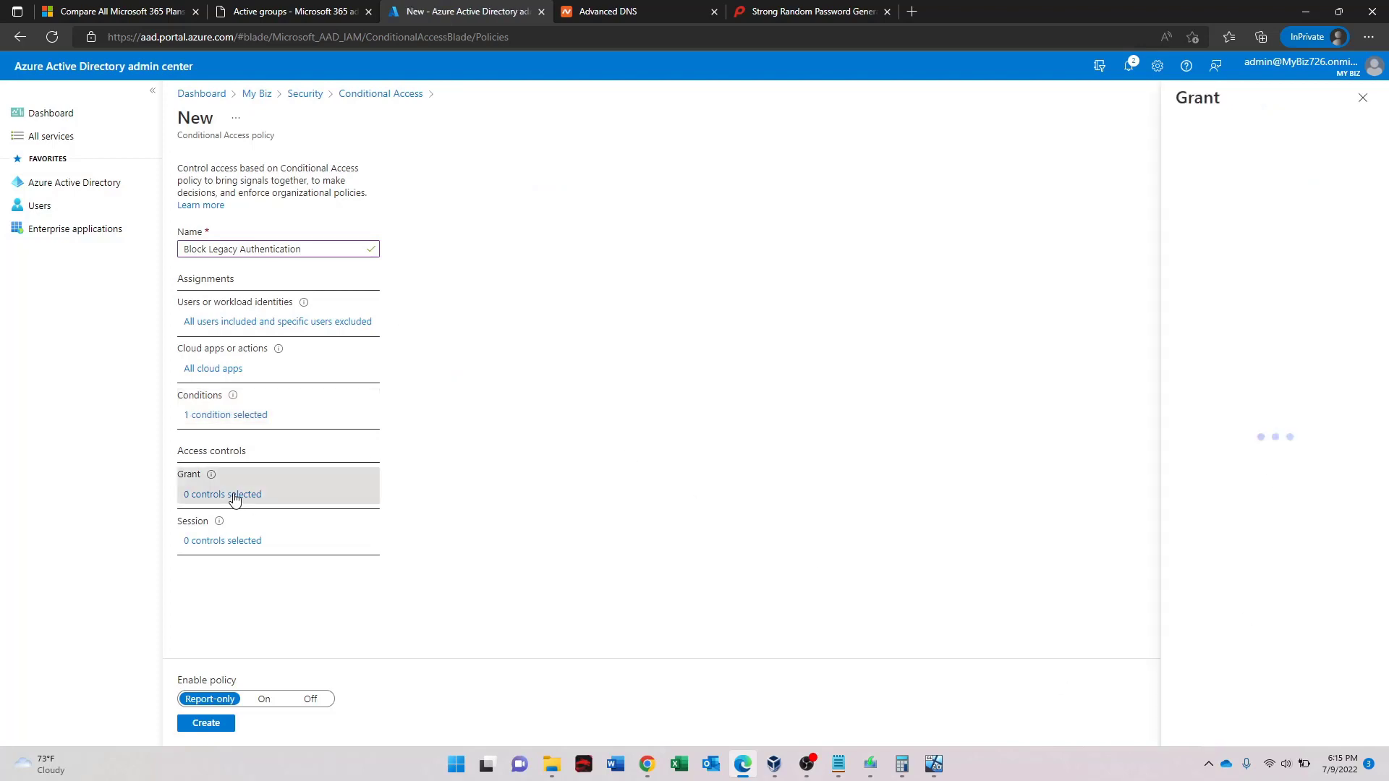
Set the grant to Block access, enable the policy On, acknowledge account impact, and create it
left_click(1184, 186)
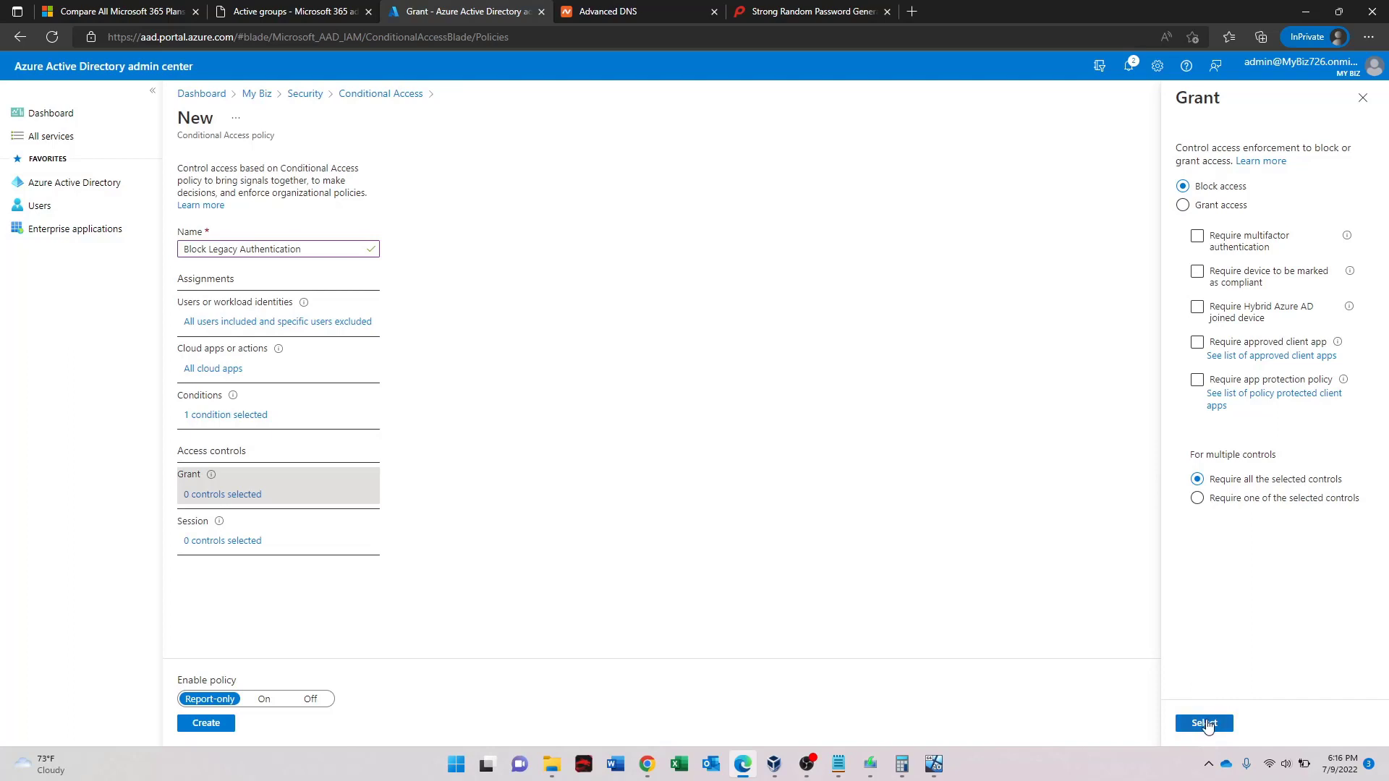
left_click(265, 700)
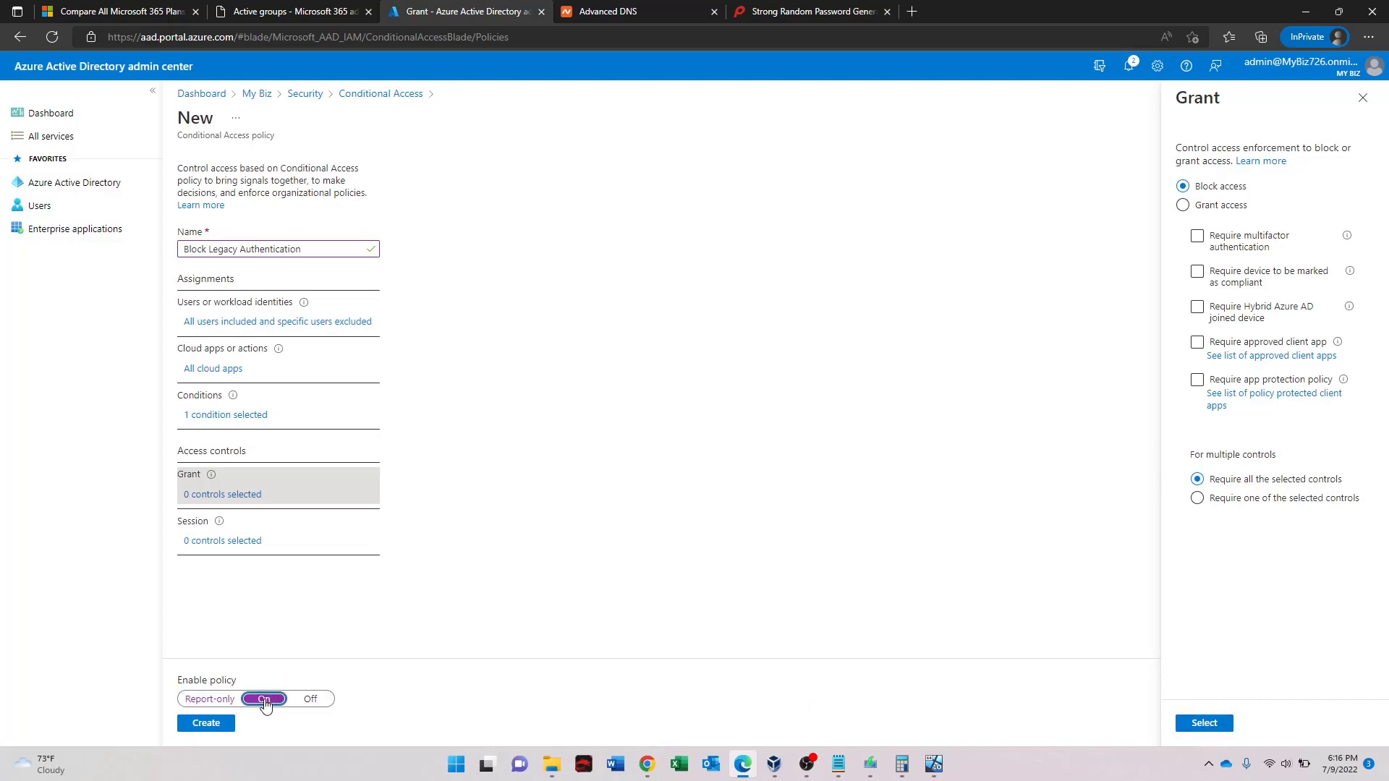
left_click(1223, 724)
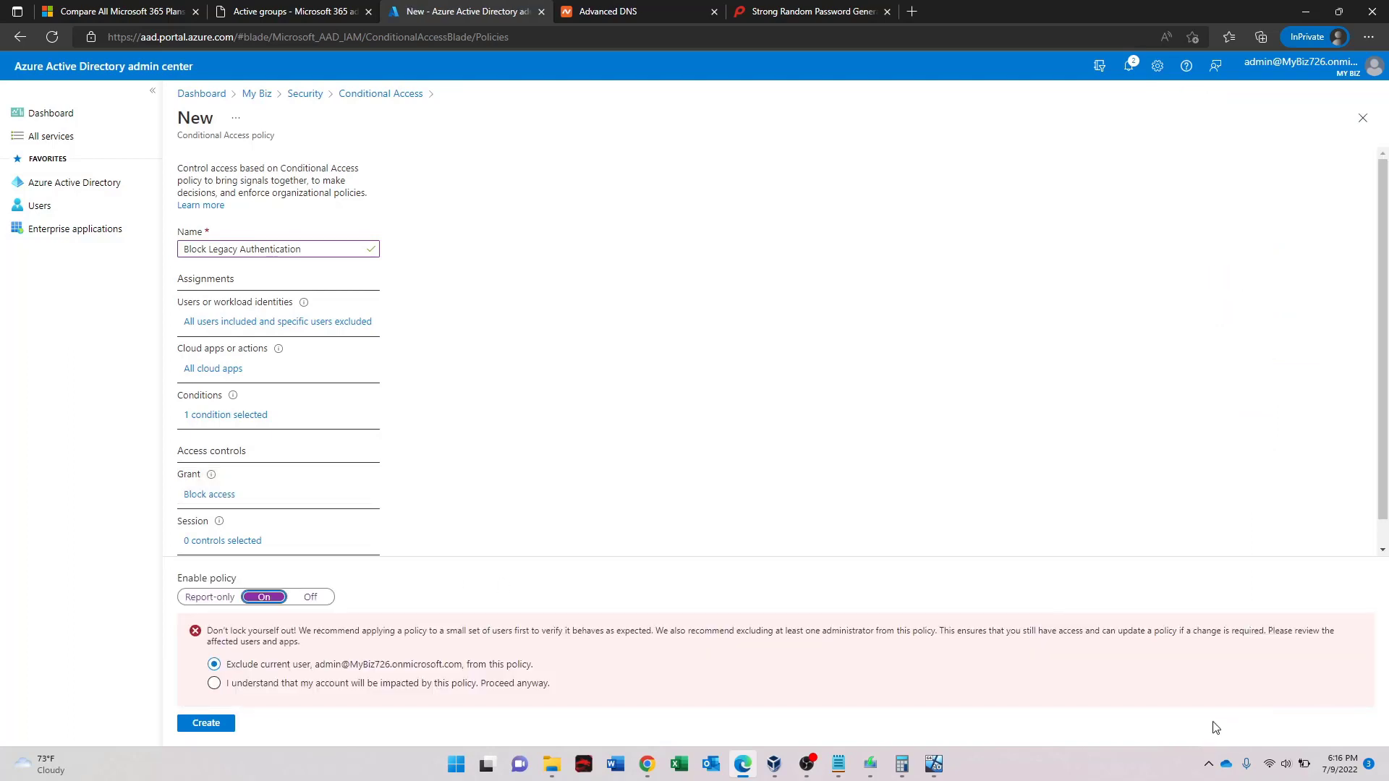
left_click(214, 684)
left_click(203, 725)
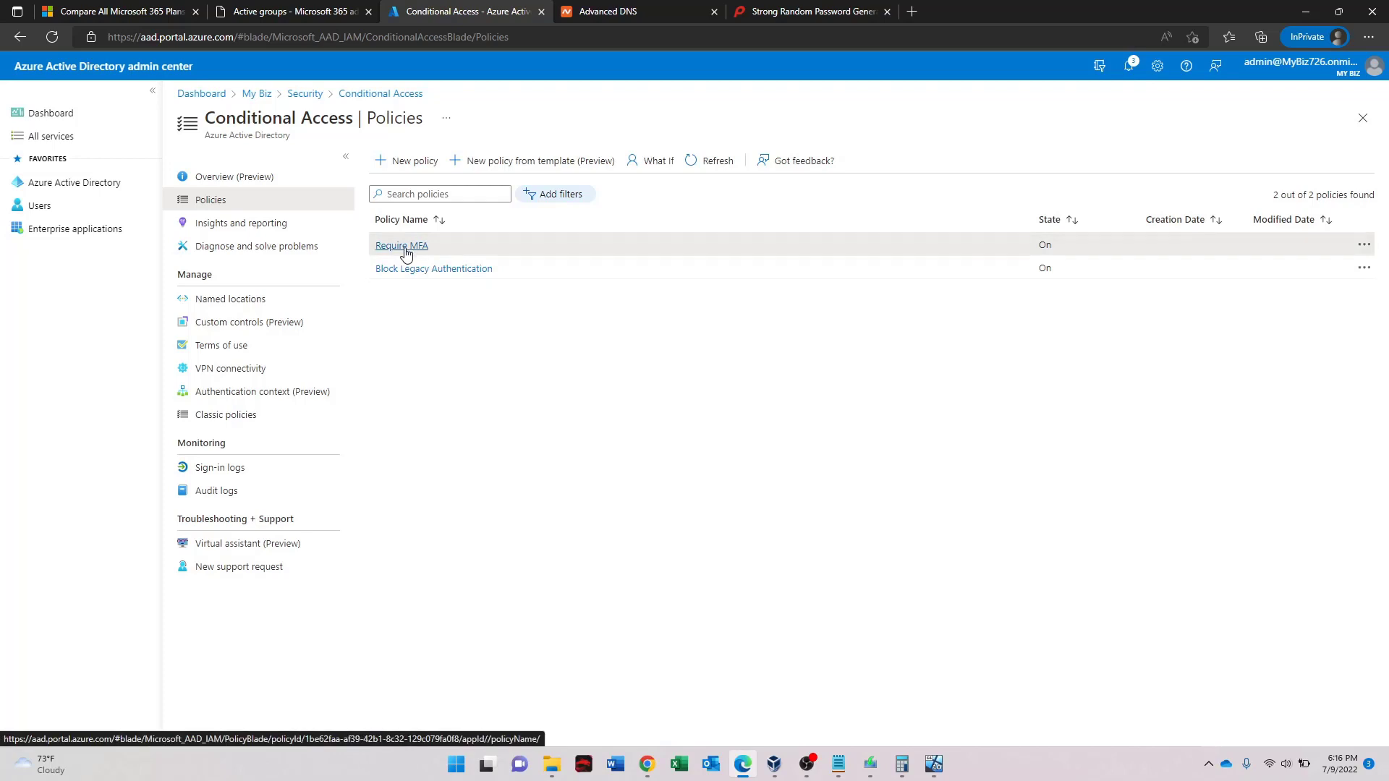
left_click(402, 246)
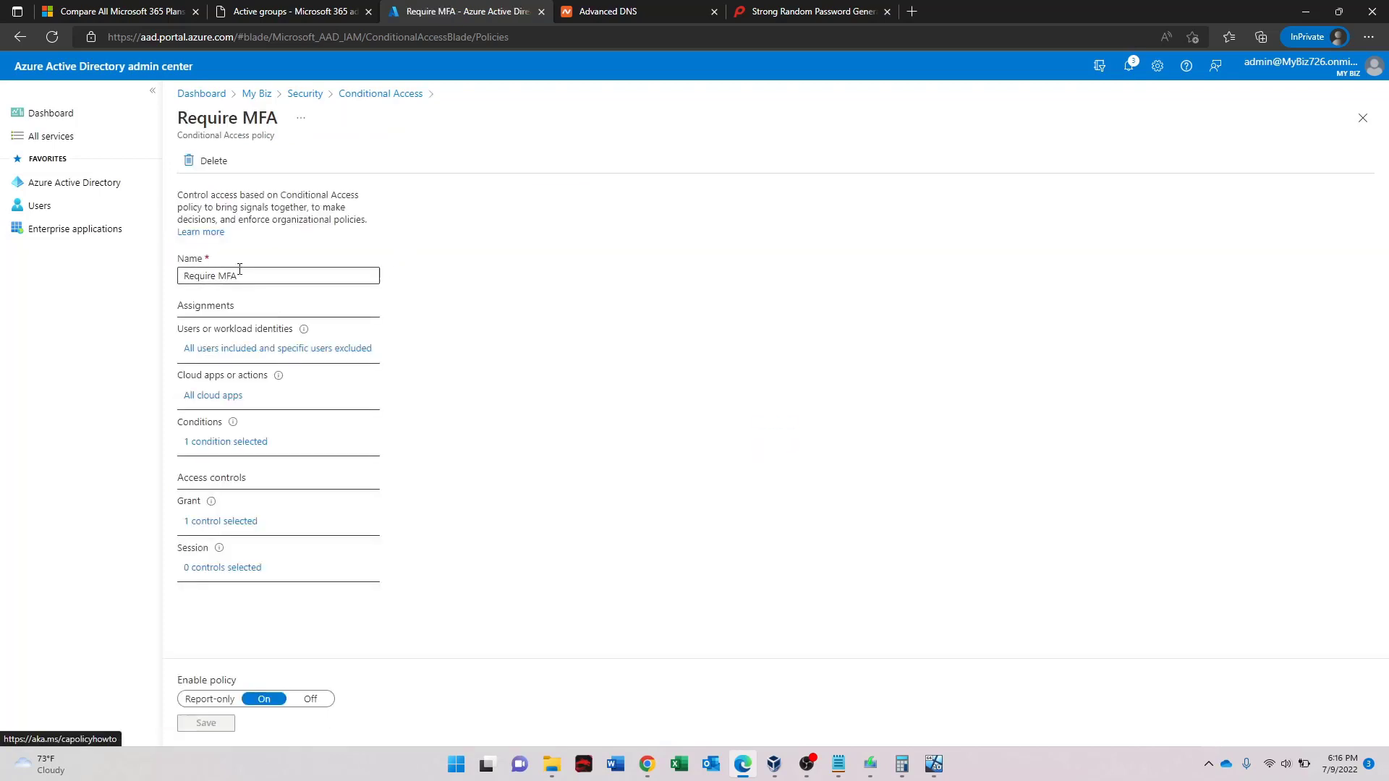
left_click(236, 350)
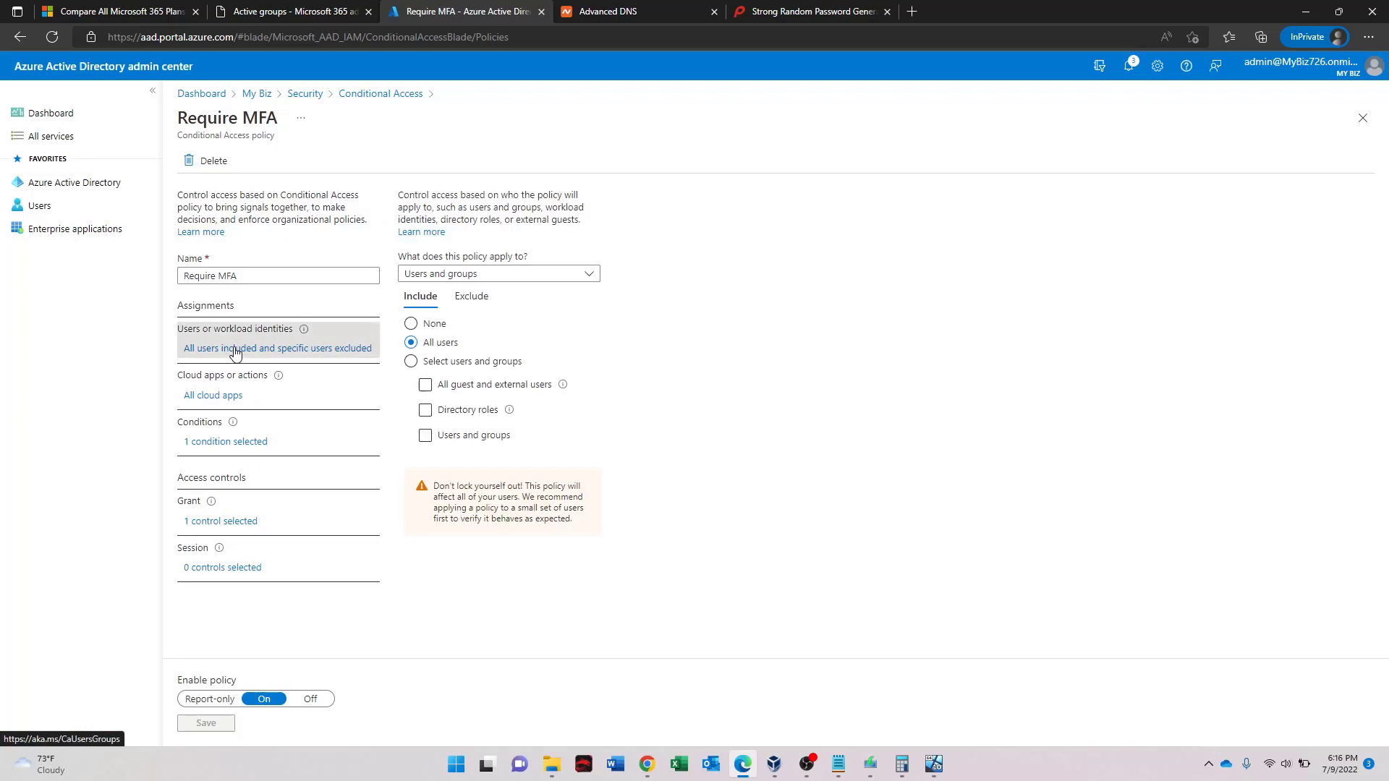
left_click(469, 298)
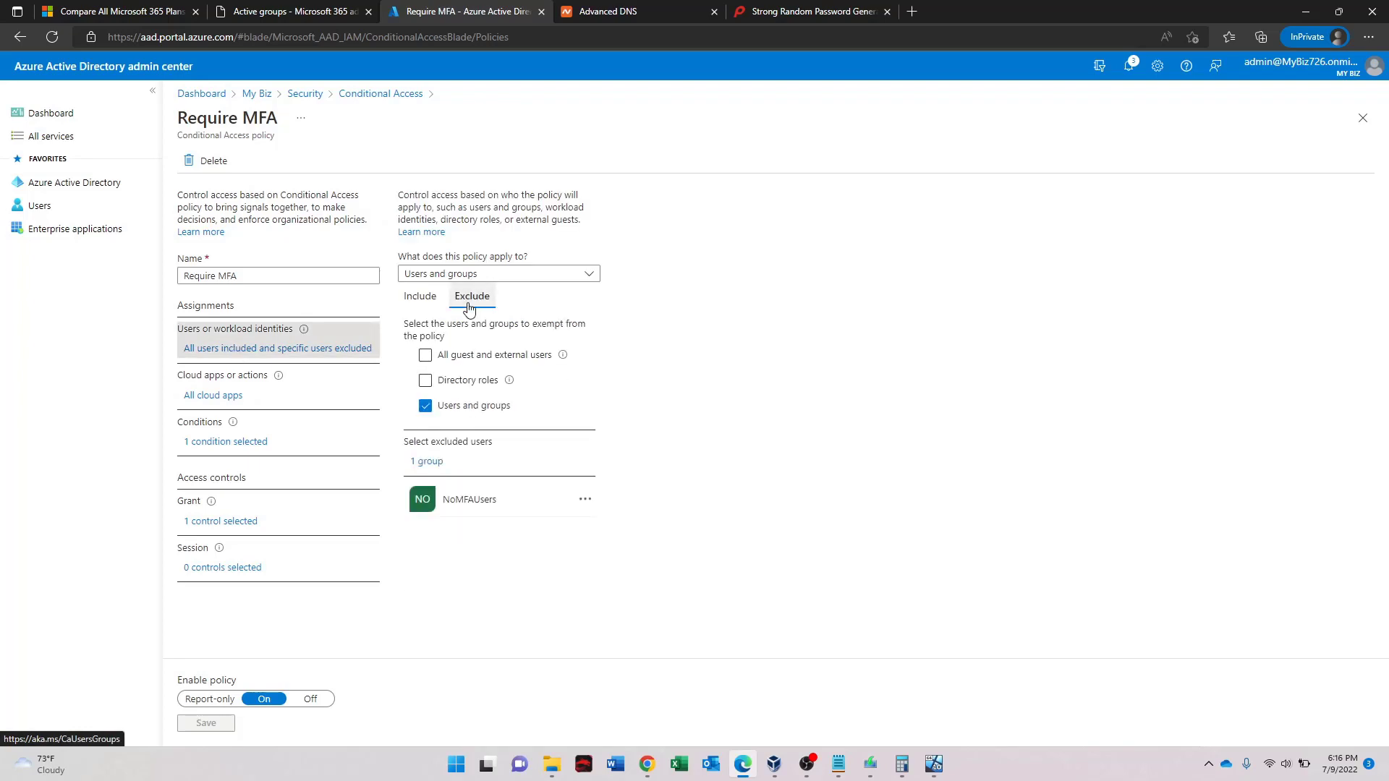
left_click(218, 397)
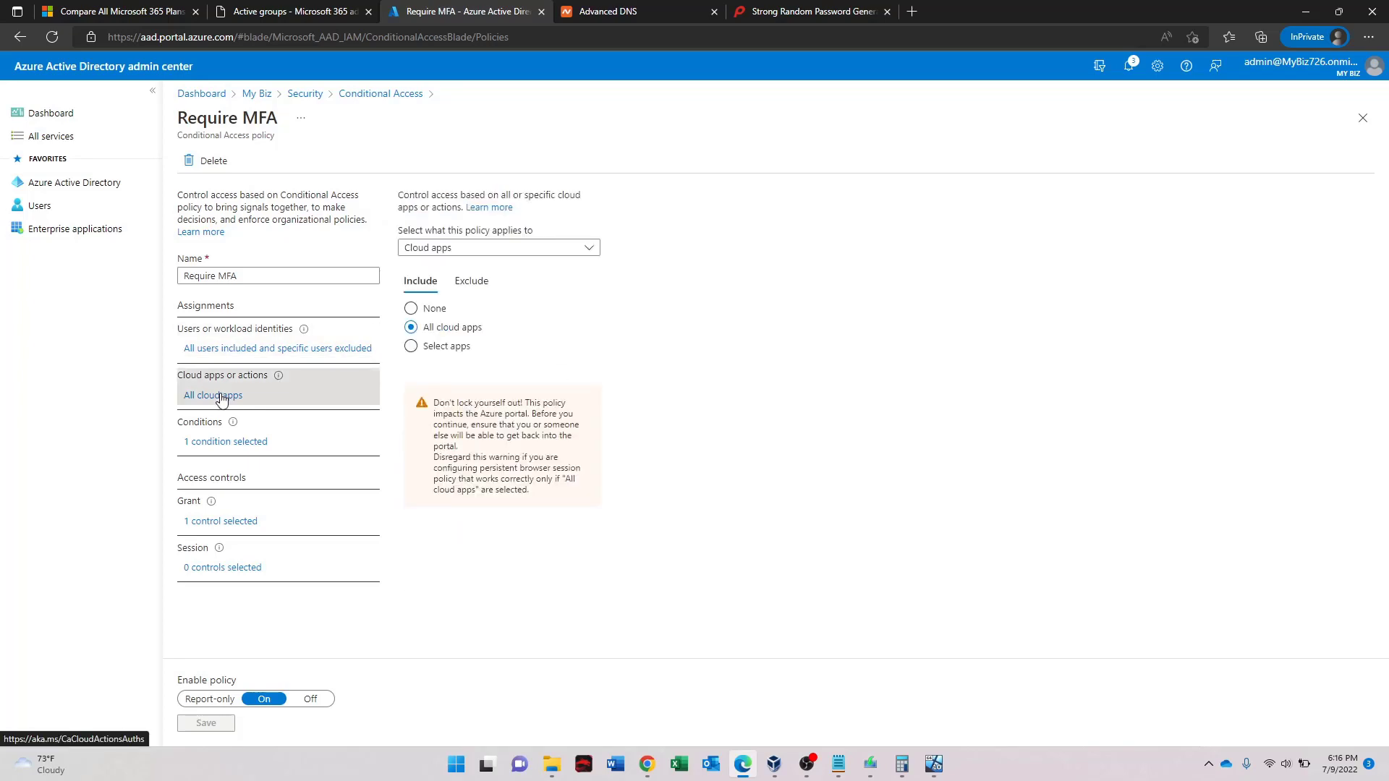
left_click(221, 442)
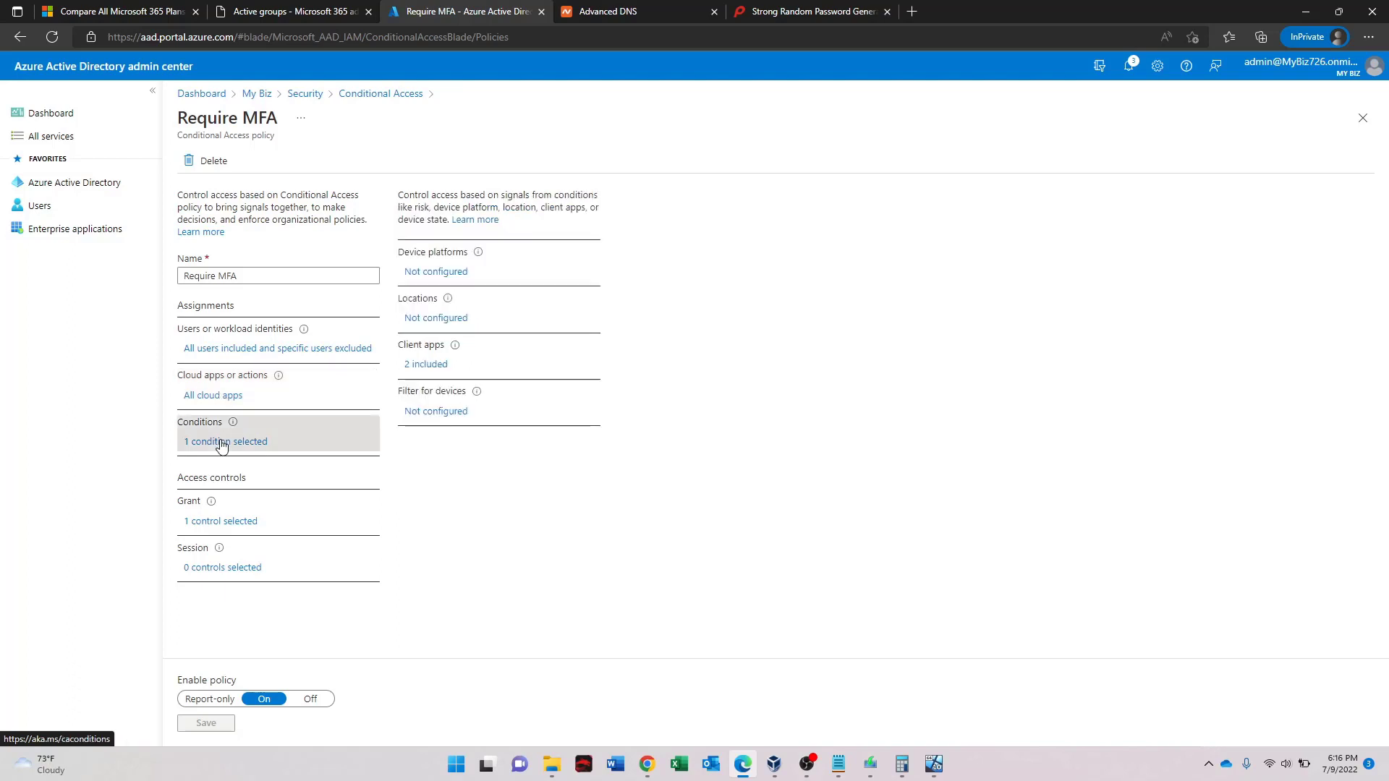
left_click(430, 364)
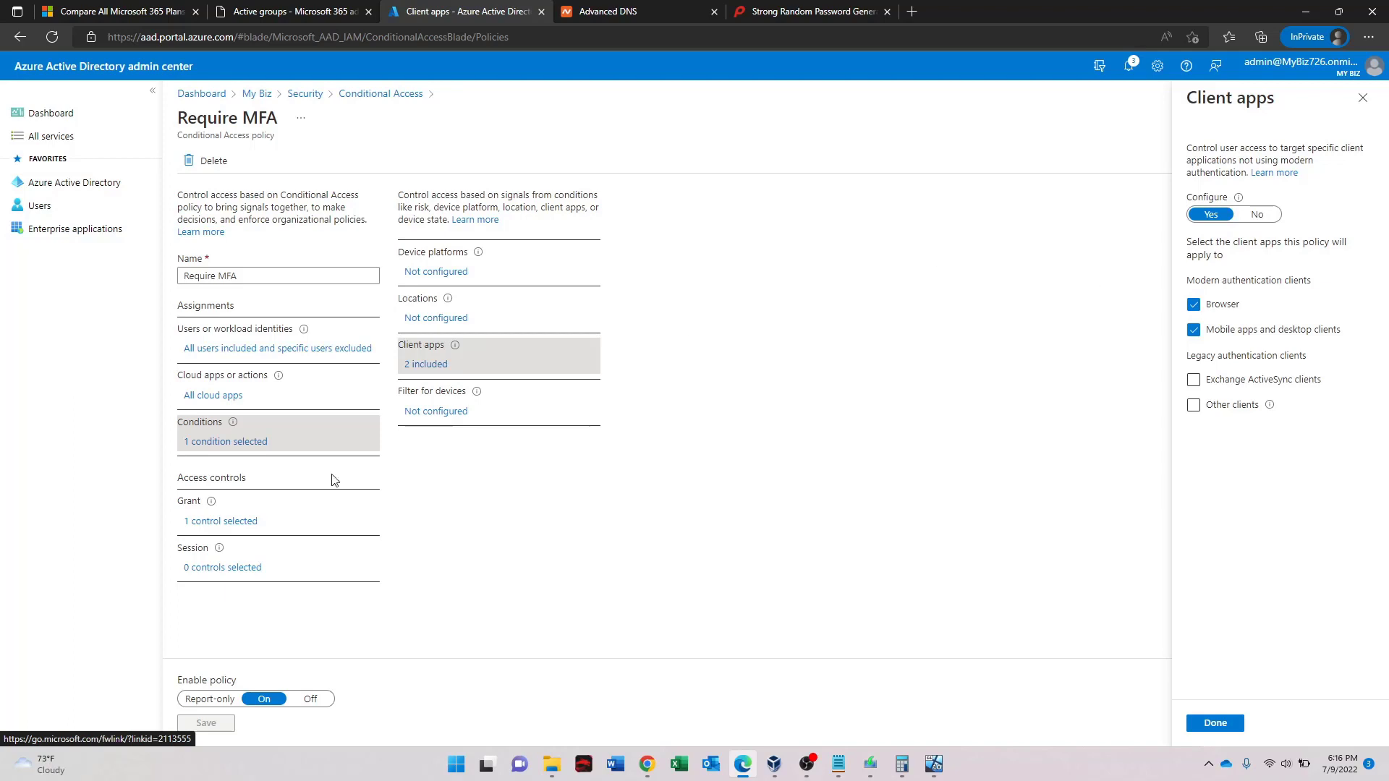
left_click(218, 521)
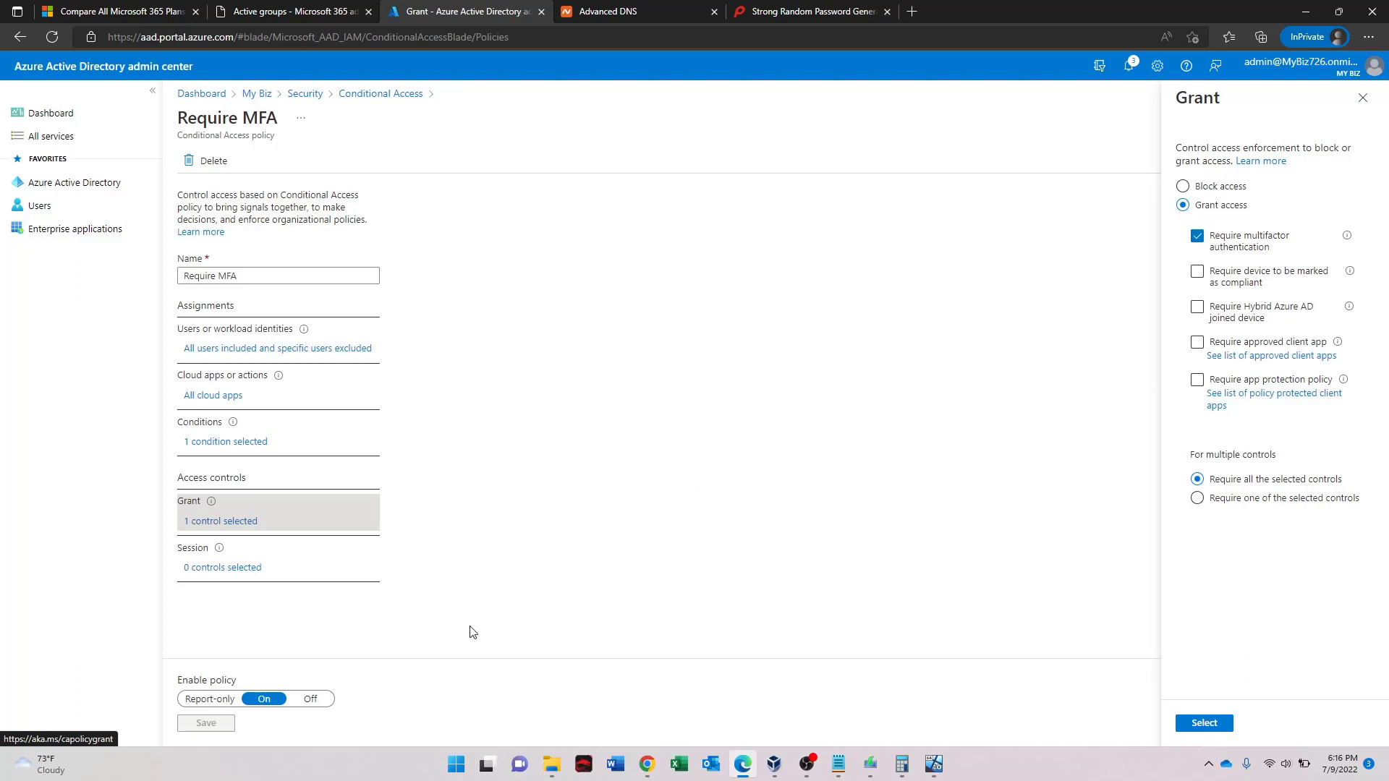
left_click(1363, 98)
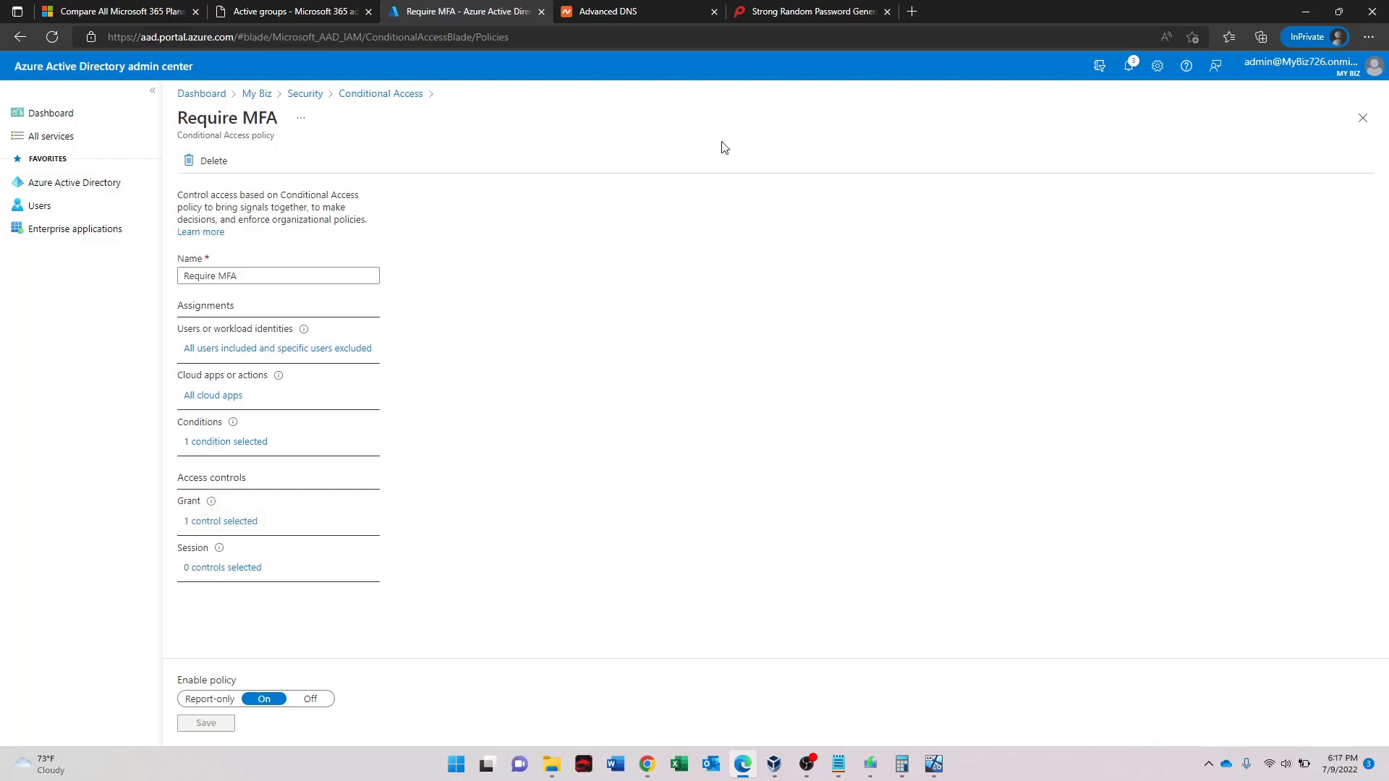
left_click(373, 94)
left_click(410, 272)
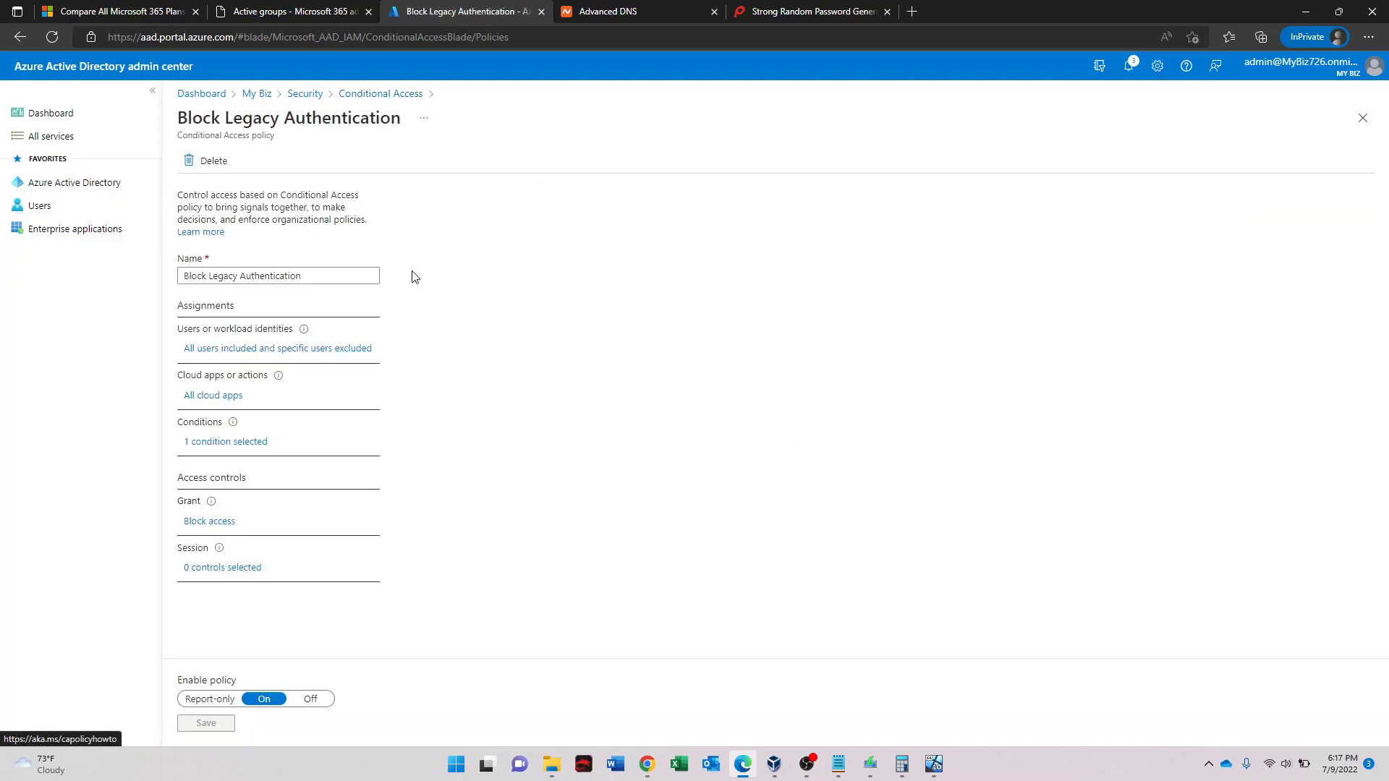
left_click(251, 349)
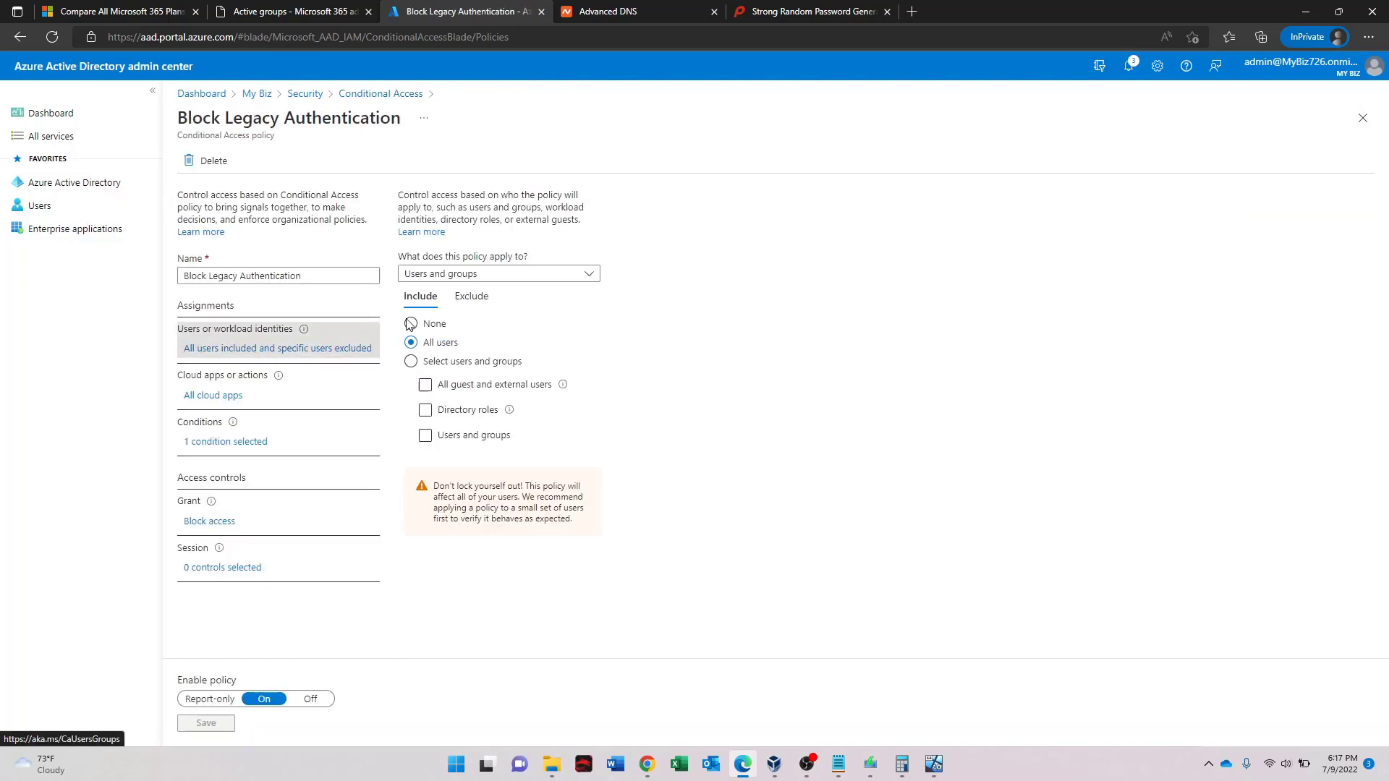
left_click(464, 303)
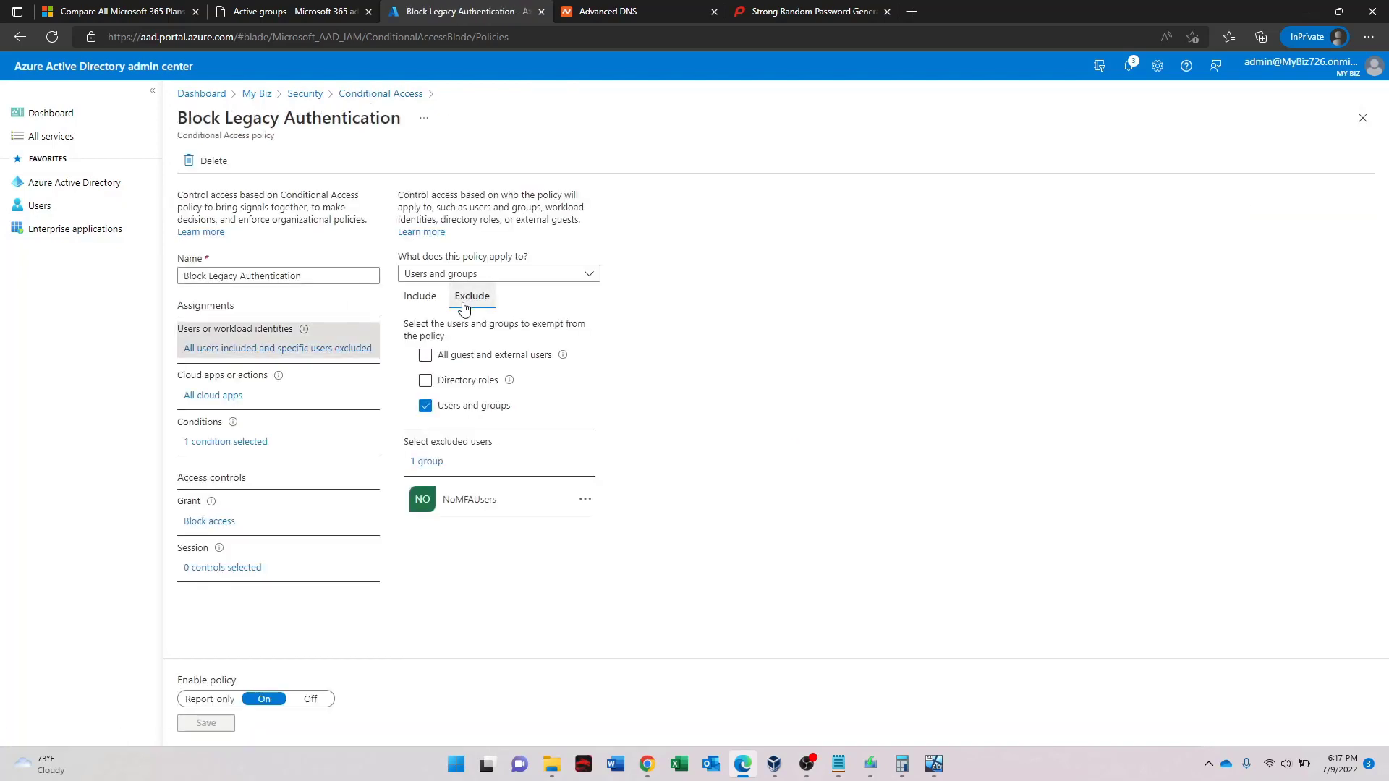
left_click(419, 298)
left_click(214, 395)
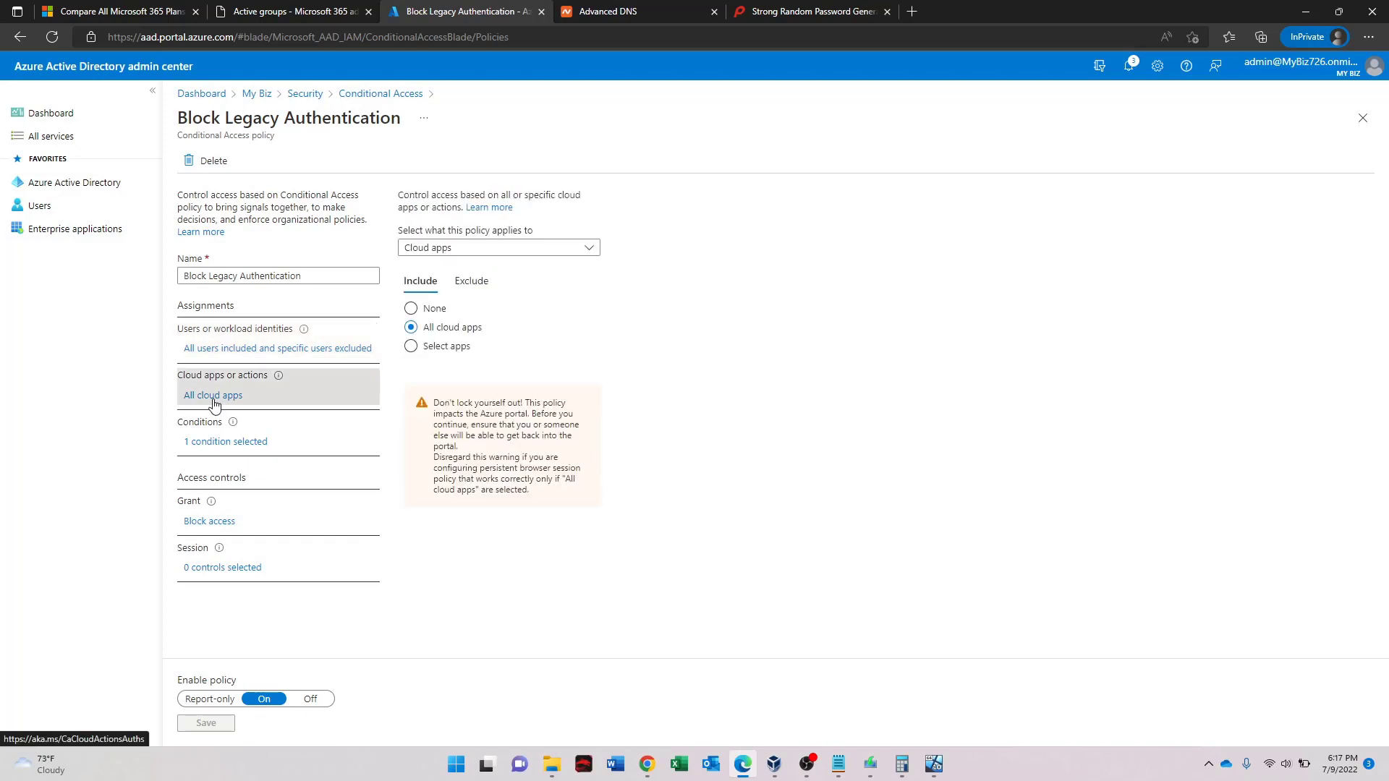
left_click(218, 443)
left_click(428, 366)
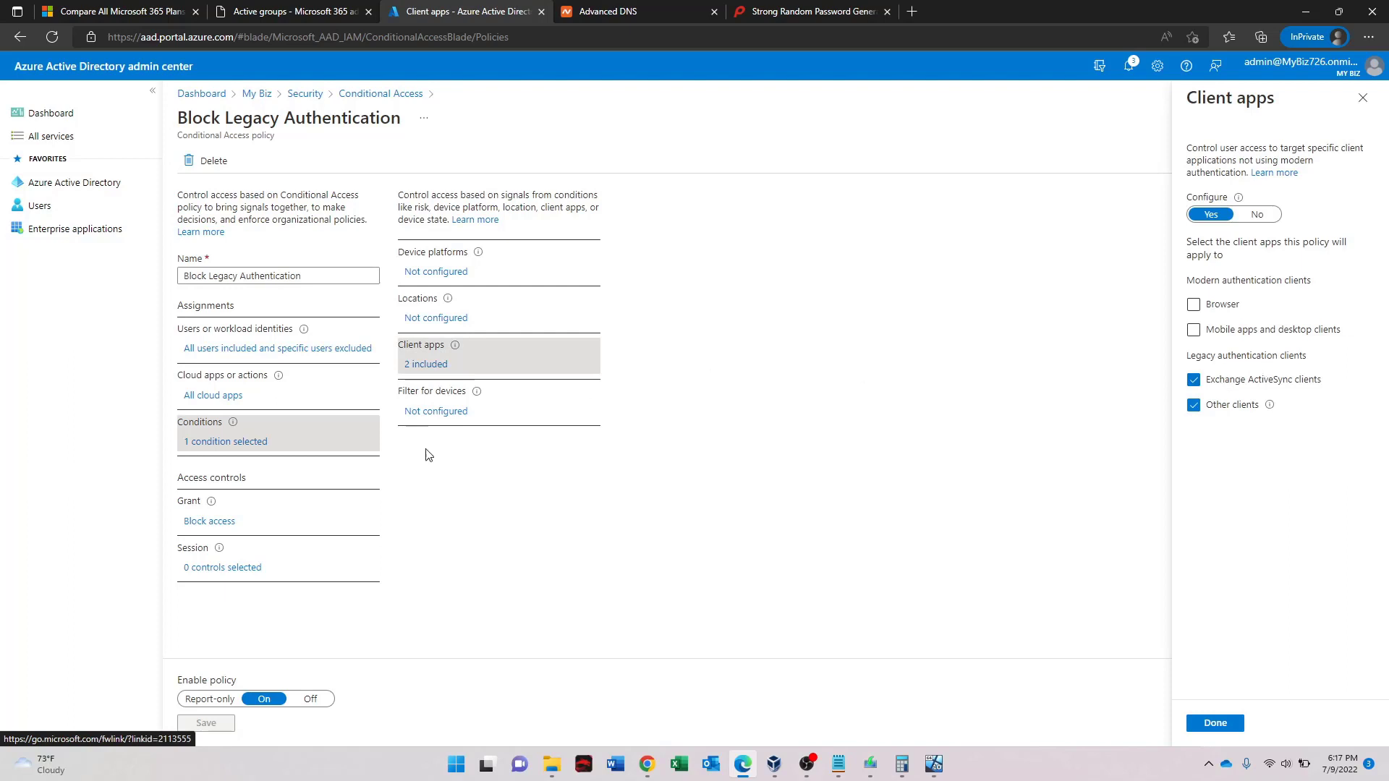
left_click(209, 520)
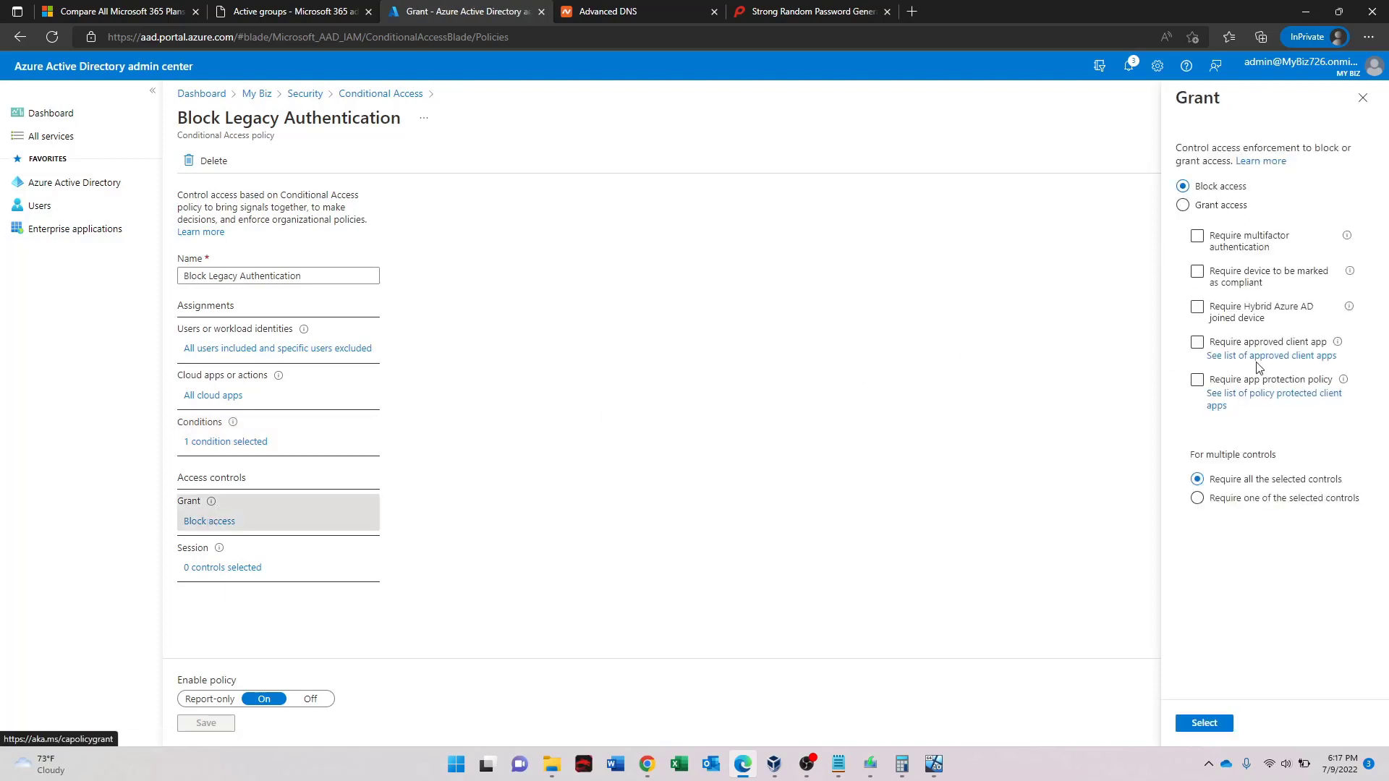
left_click(1363, 102)
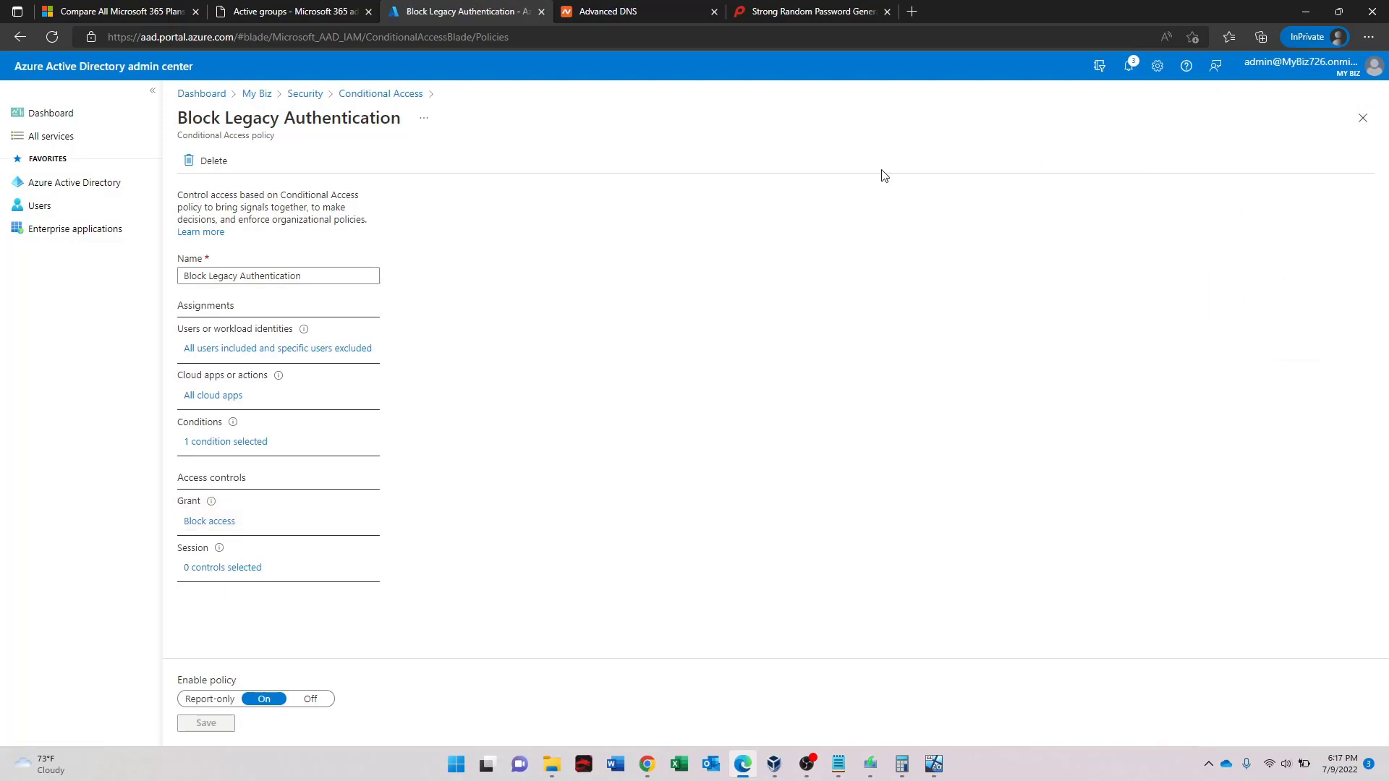
left_click(378, 94)
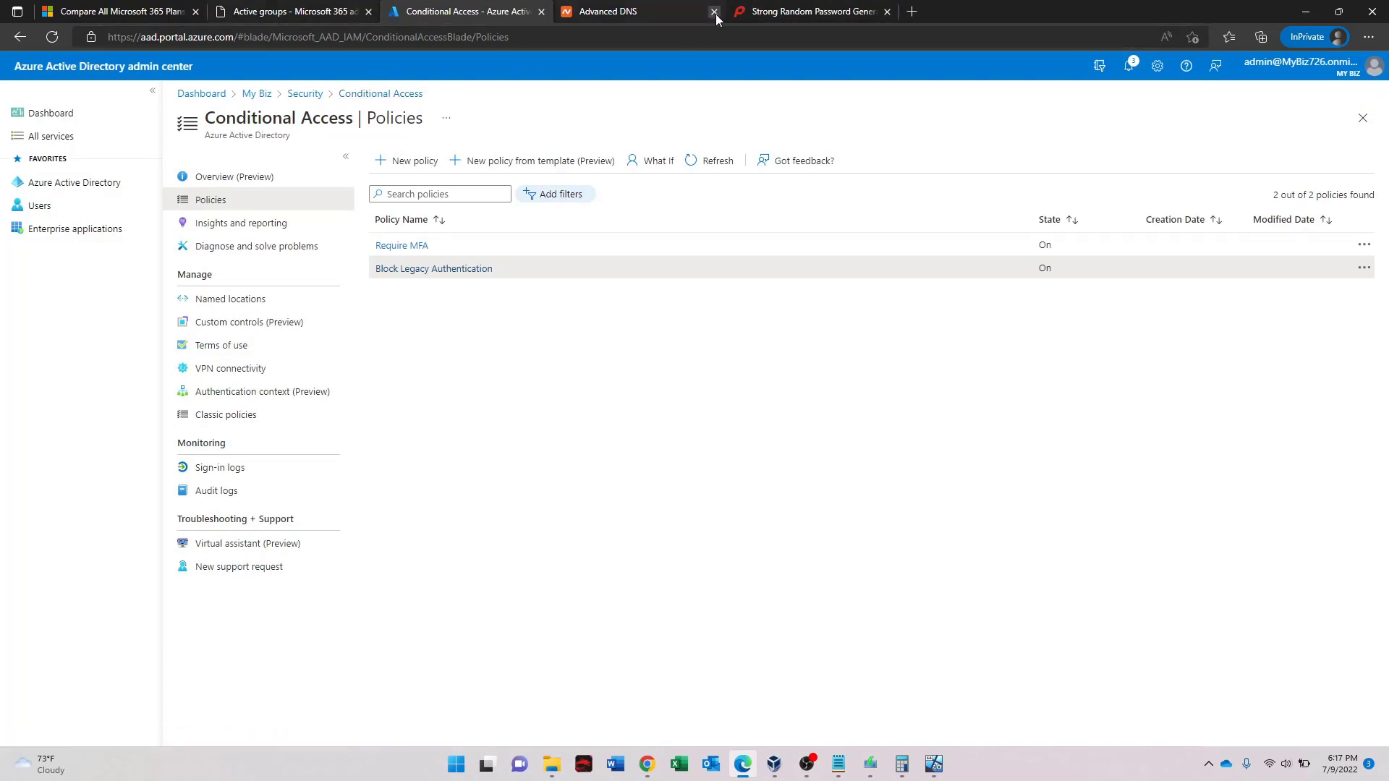
Open outlook.office.com in a new Edge tab
left_click(913, 12)
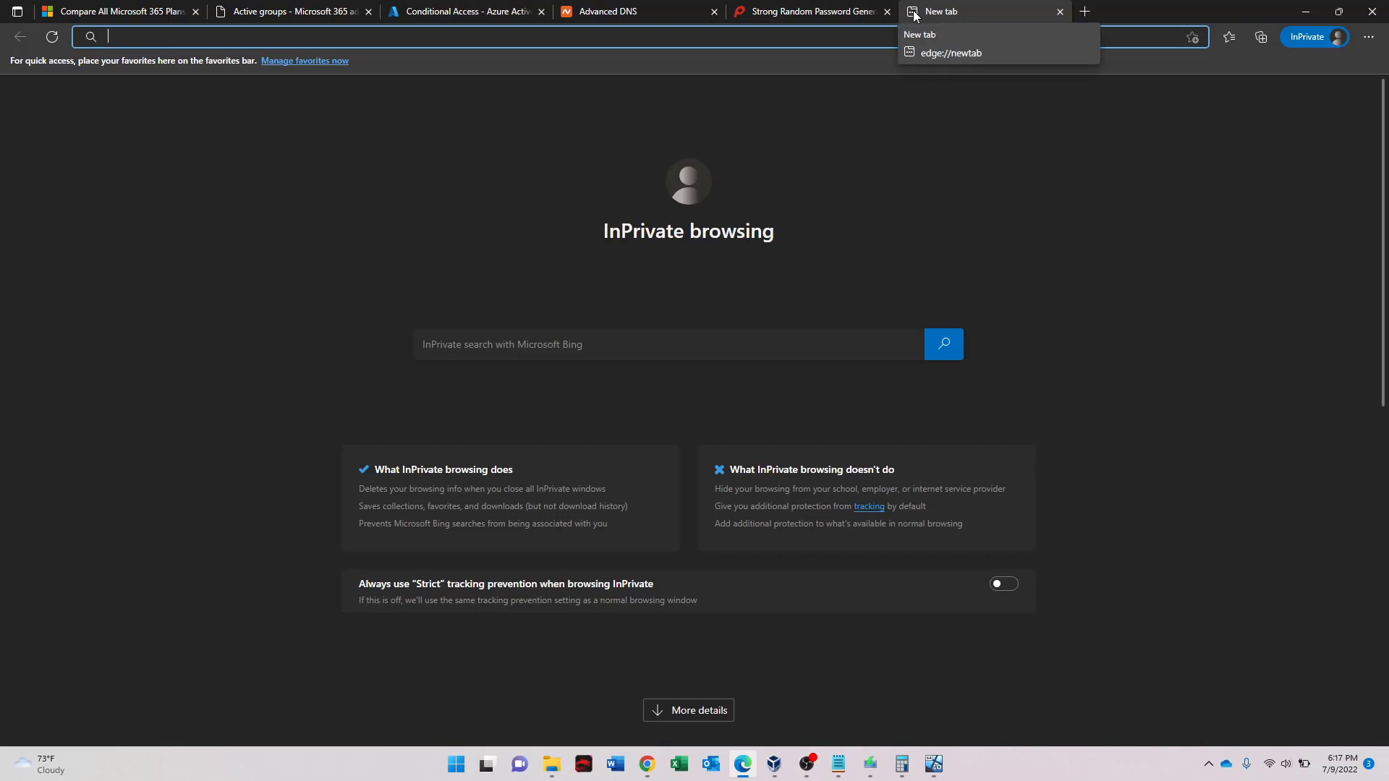
type("outlook.")
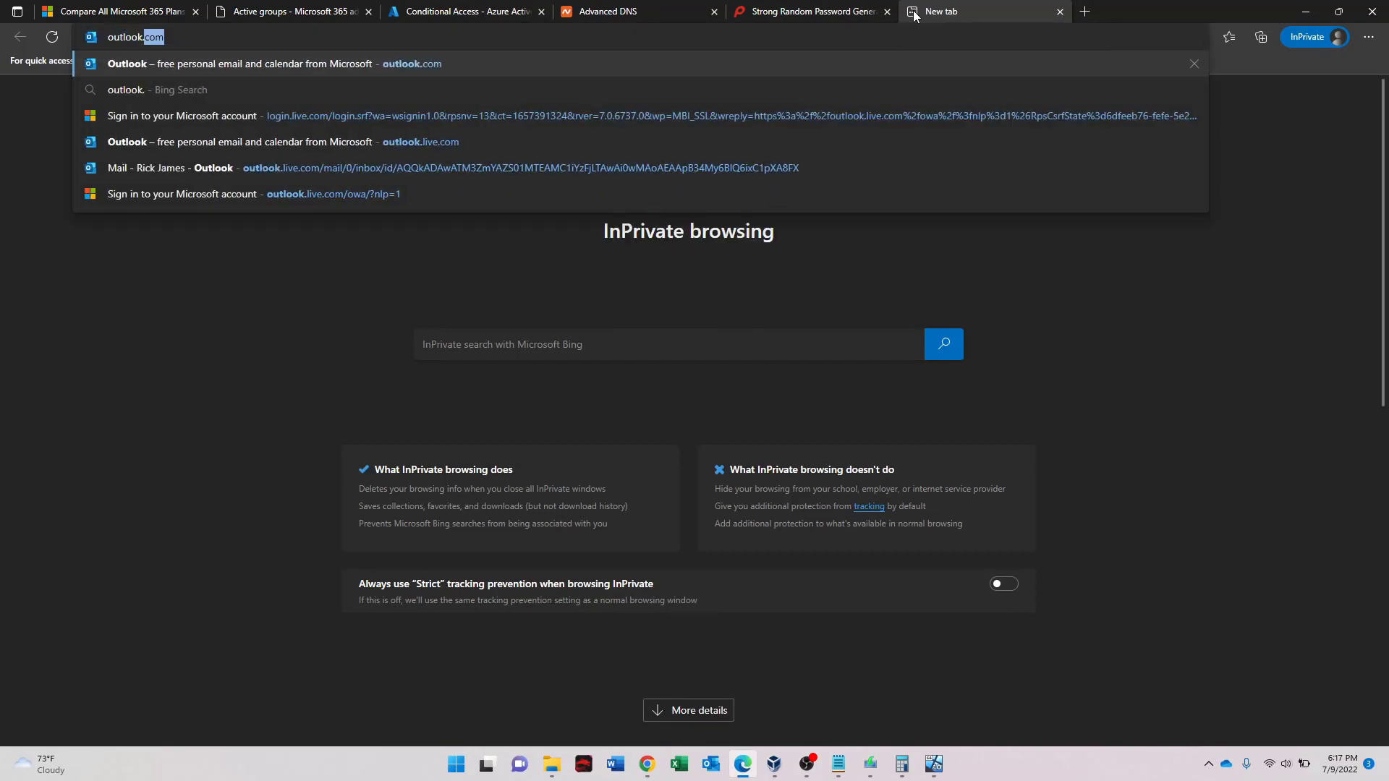
key("BackSpace")
type("office.com")
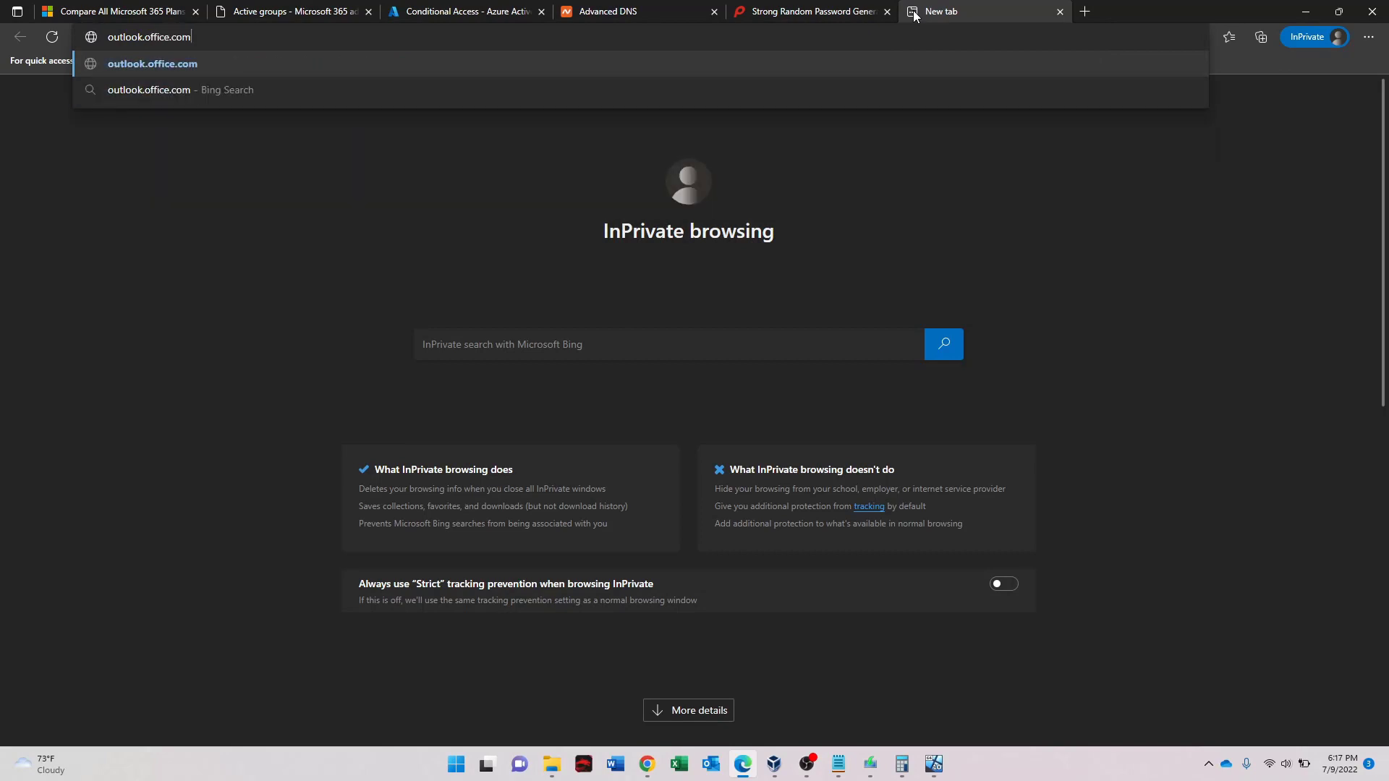
key("Return")
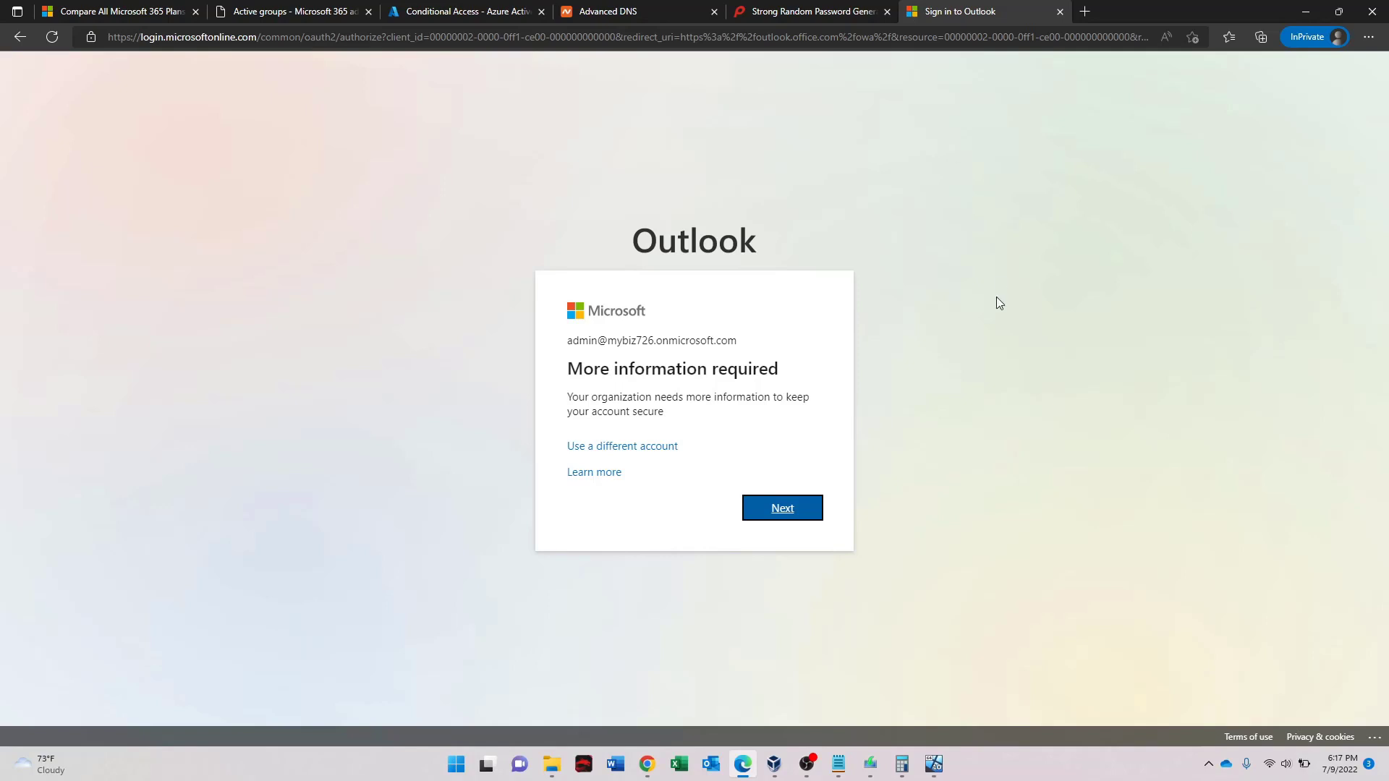
Sign in with the admin account password to reach the Microsoft Authenticator setup page
left_click(785, 523)
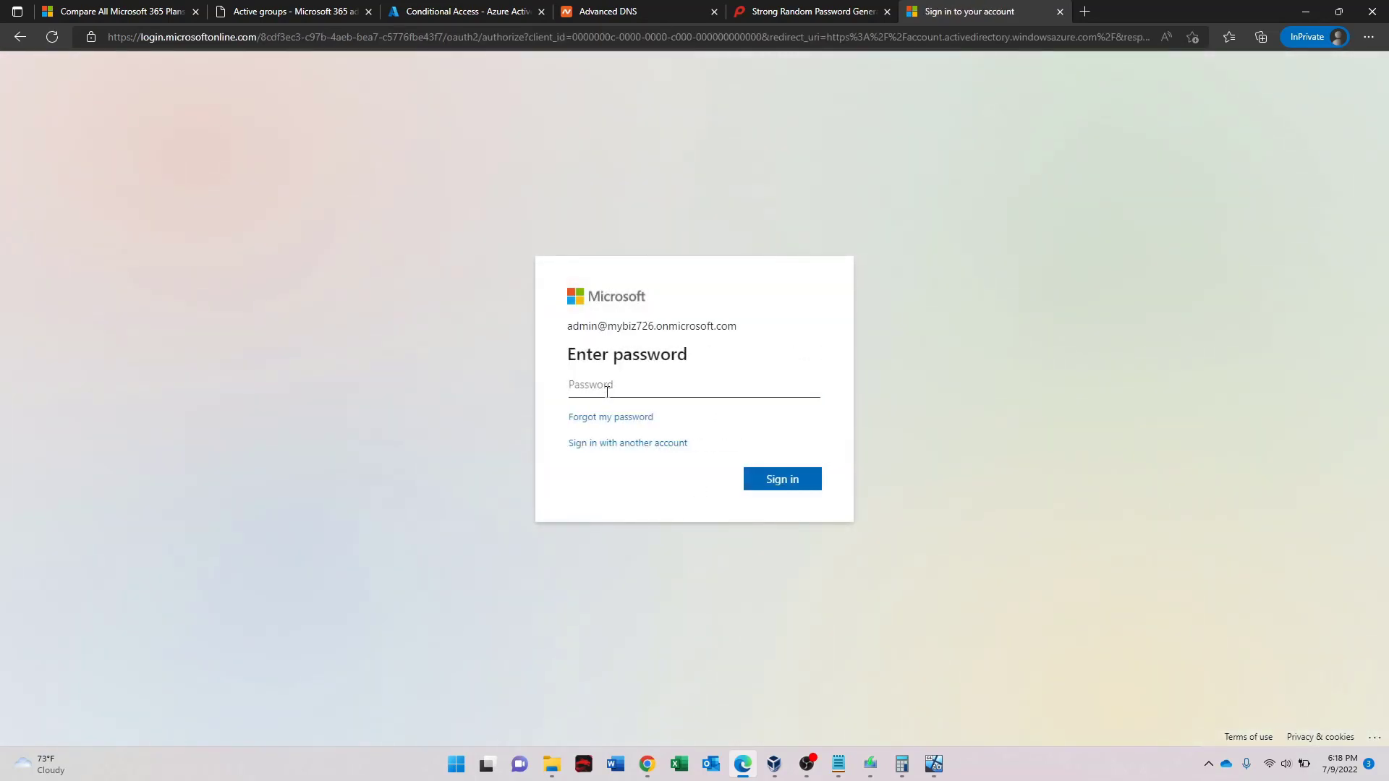
type("********")
left_click(802, 487)
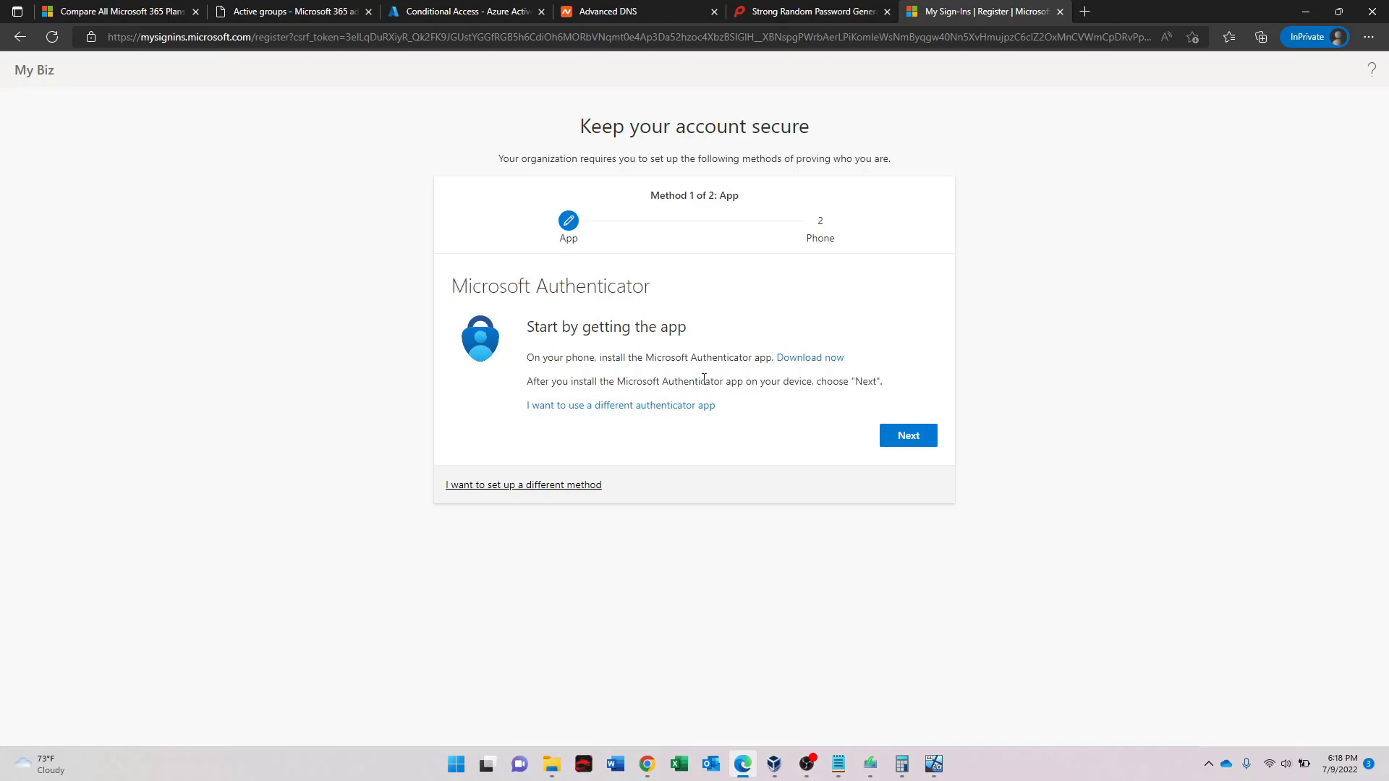
Link the Microsoft Authenticator app by scanning the QR code and approving the test notification
left_click(894, 435)
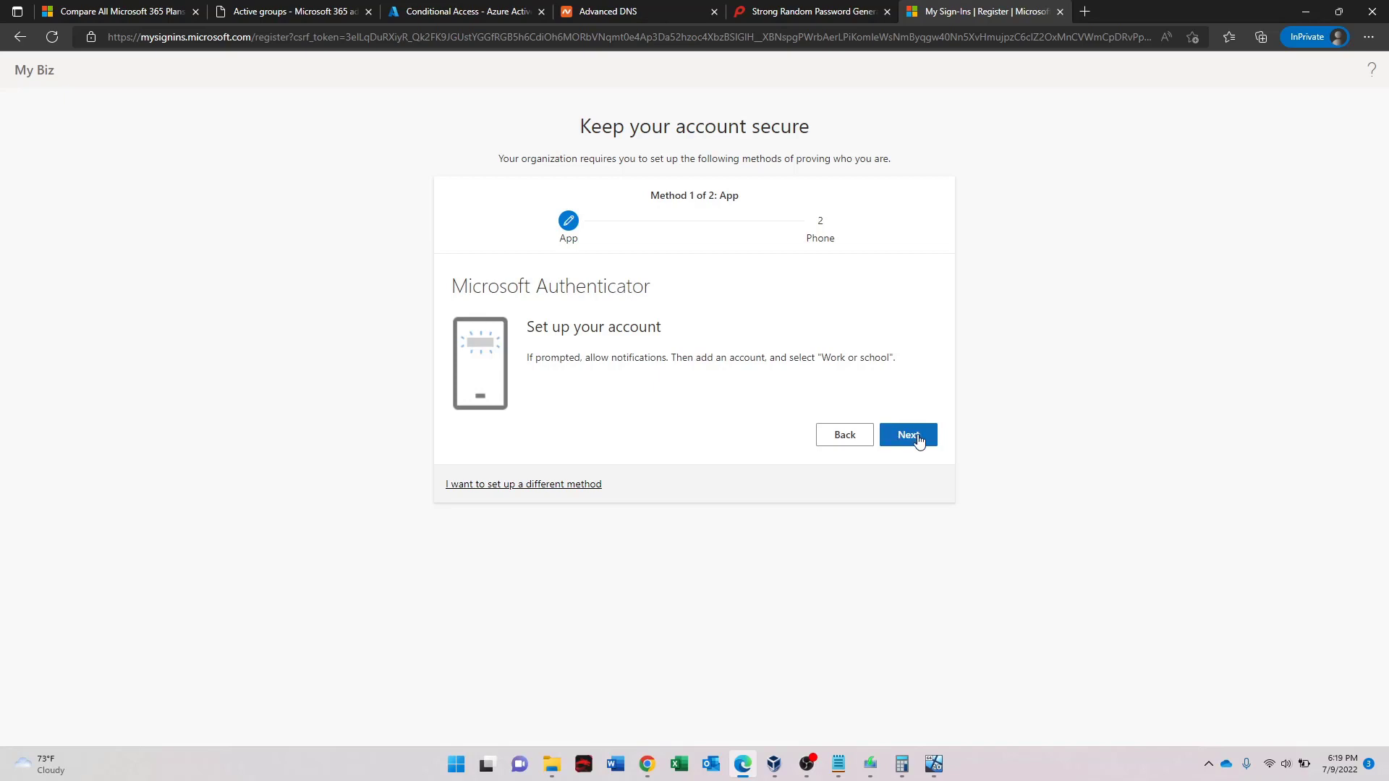
left_click(919, 440)
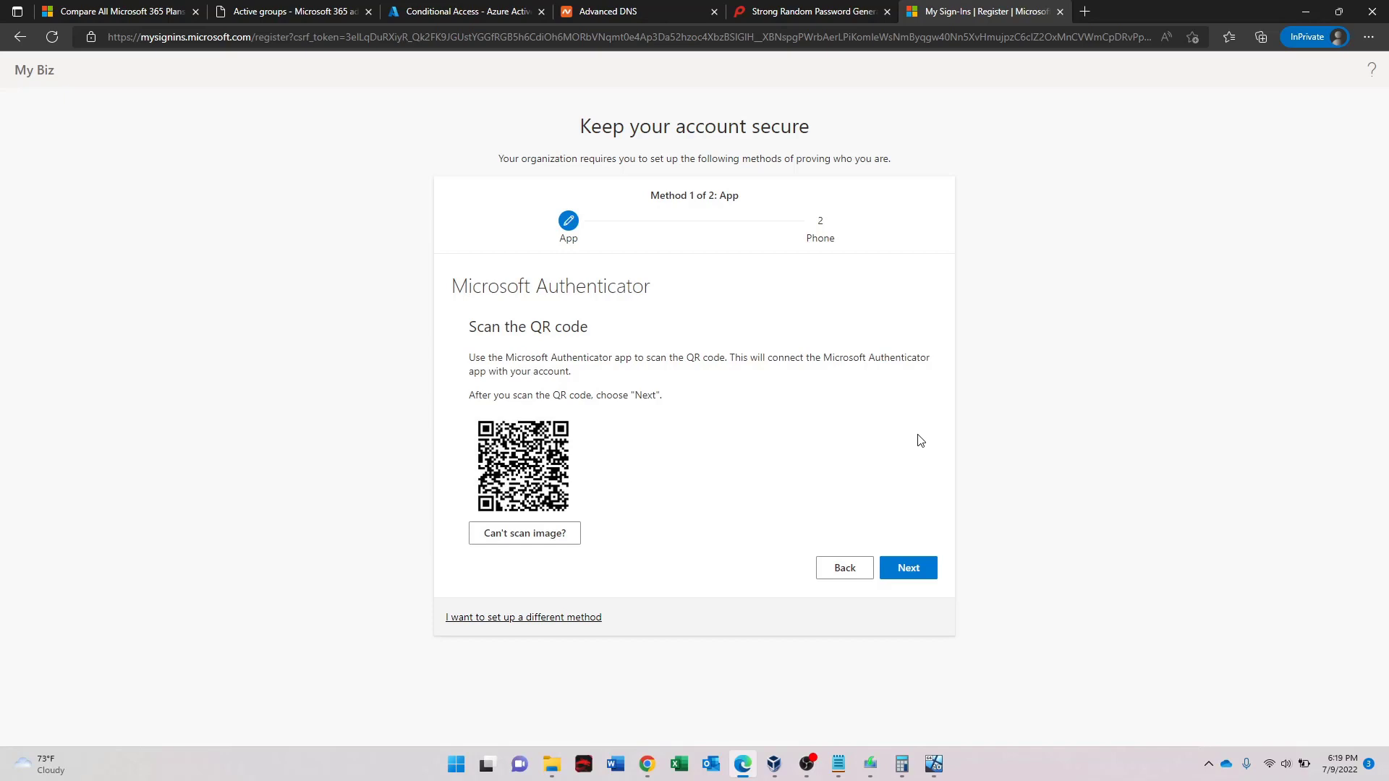
left_click(909, 569)
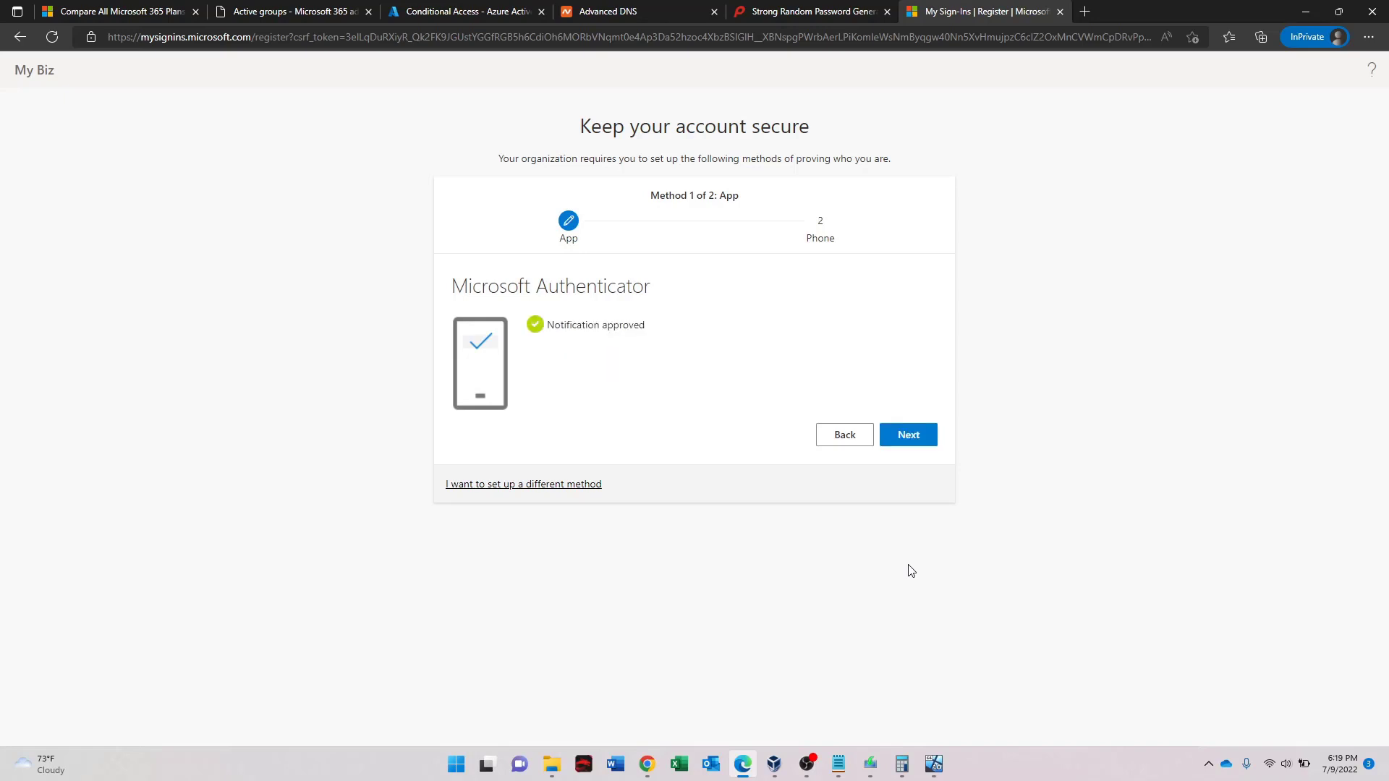
left_click(917, 438)
left_click(762, 384)
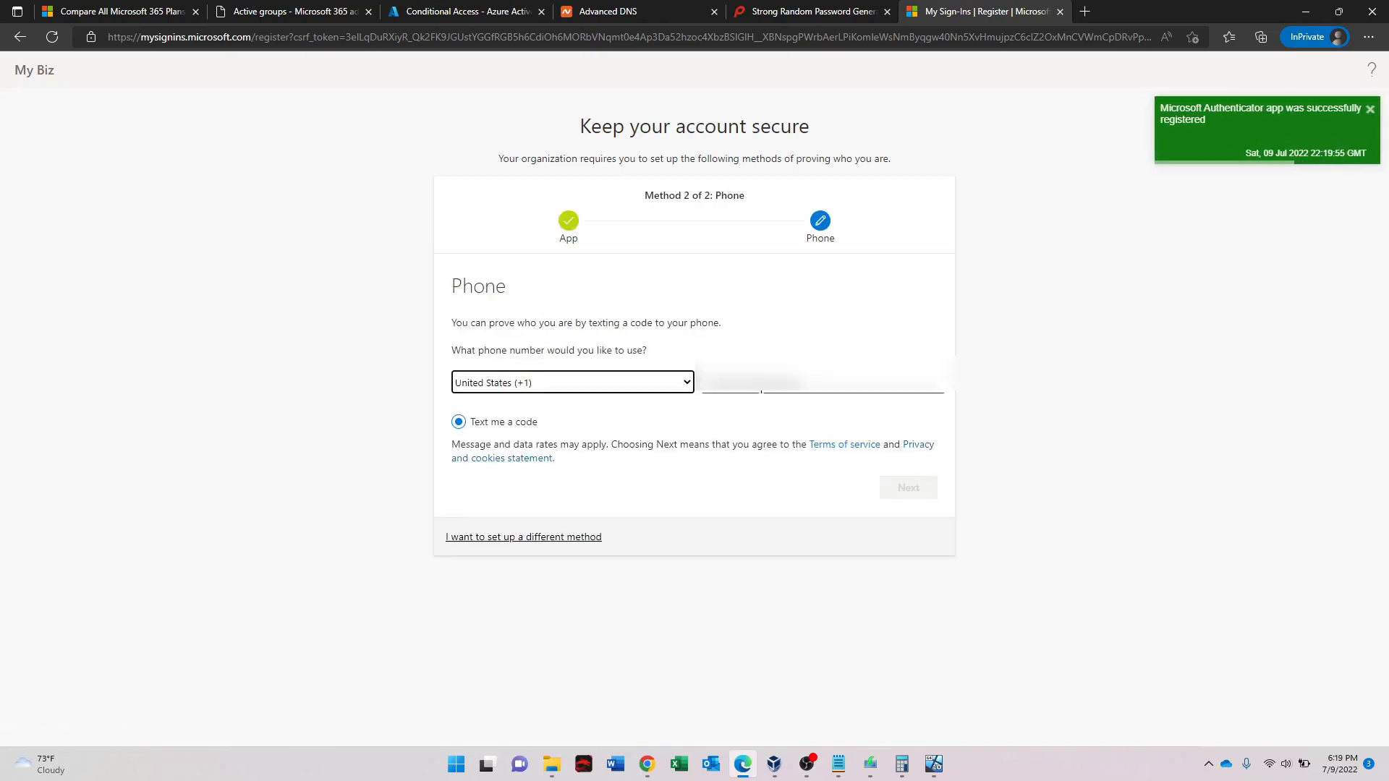
left_click(761, 389)
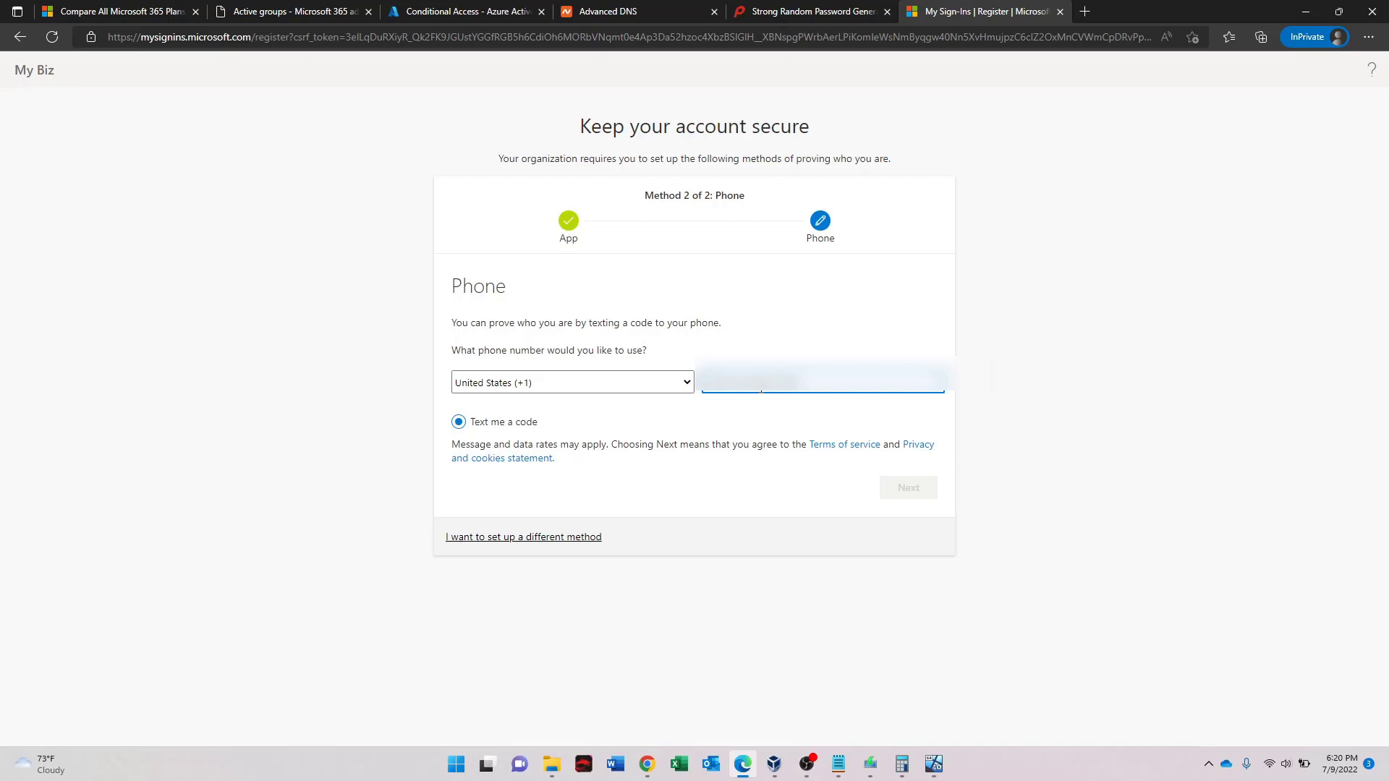
type("??????")
type("***")
left_click(911, 488)
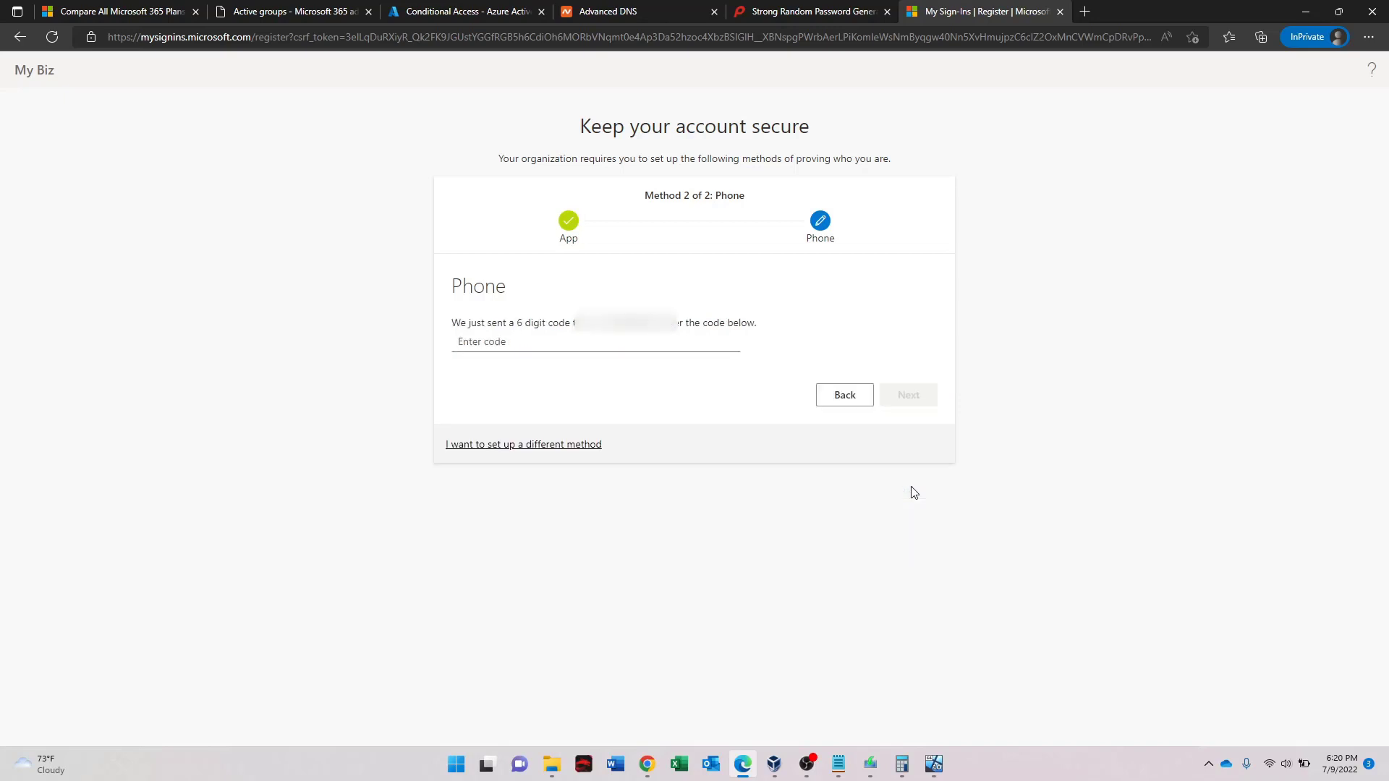
left_click(536, 342)
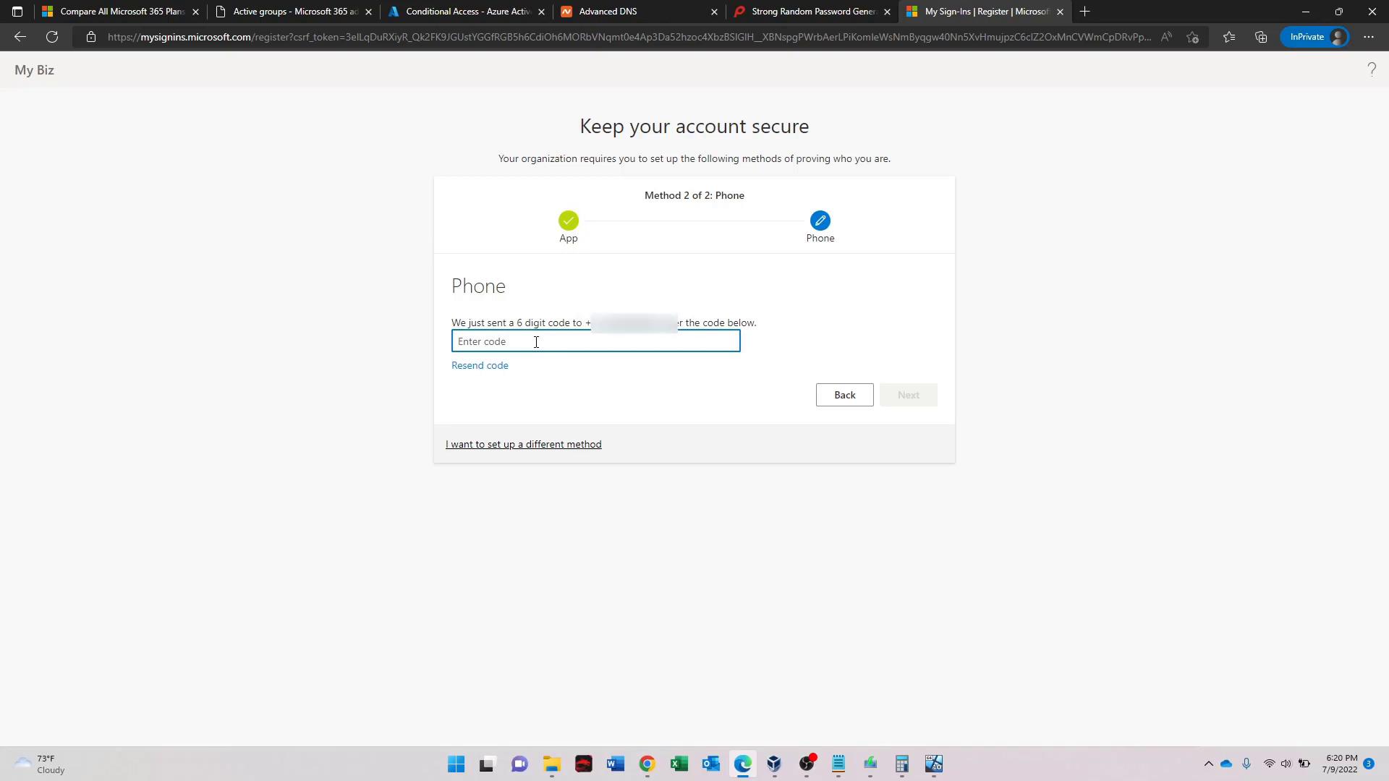
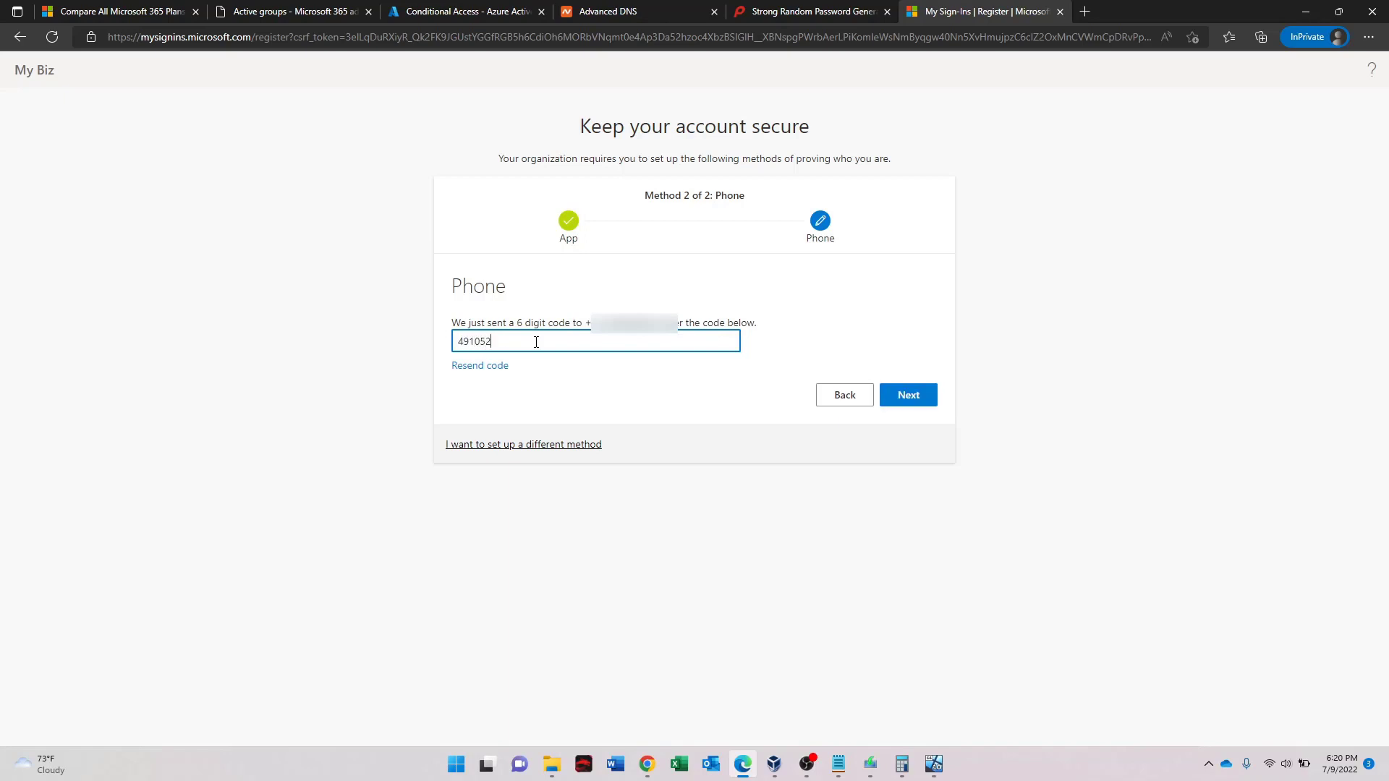
left_click(908, 396)
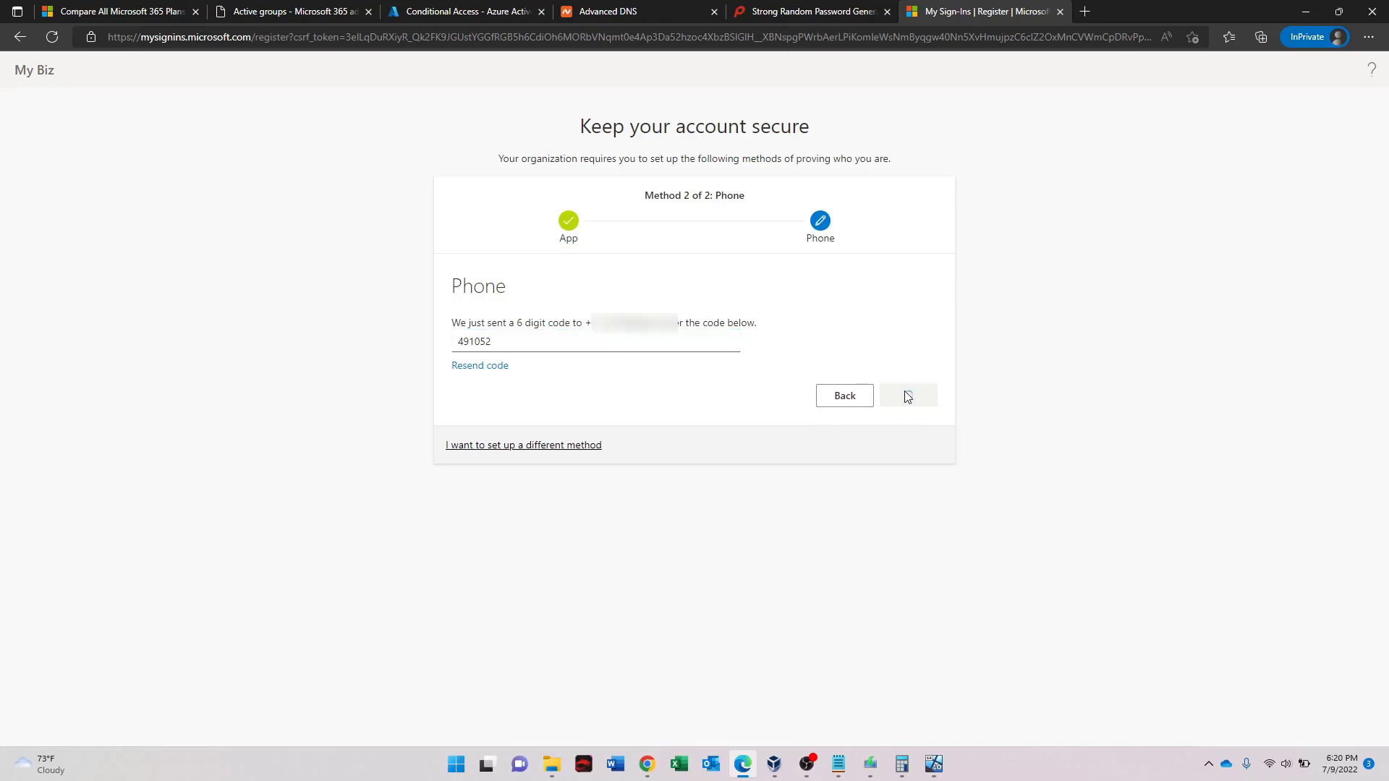
left_click(913, 358)
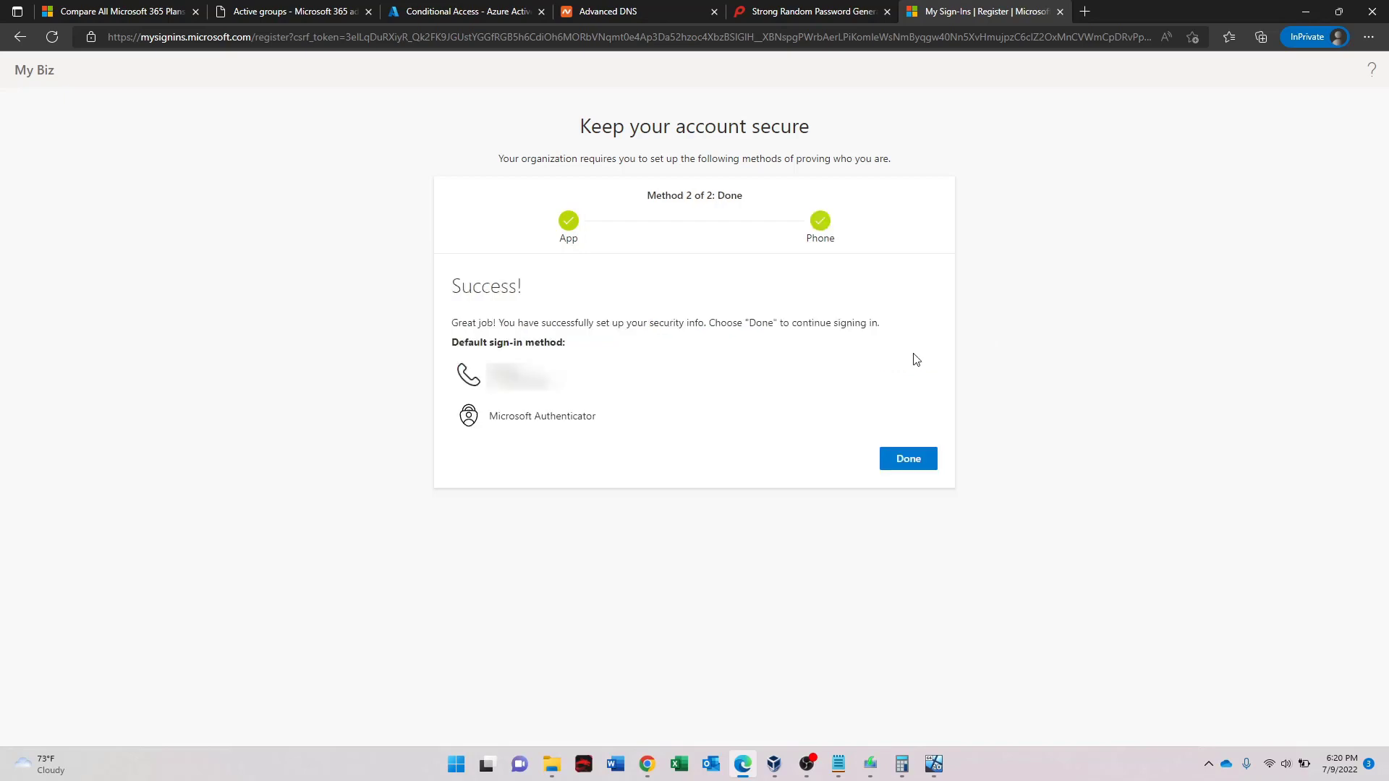
Decline staying signed in and load the admin's empty Outlook Inbox, then open account options
left_click(905, 463)
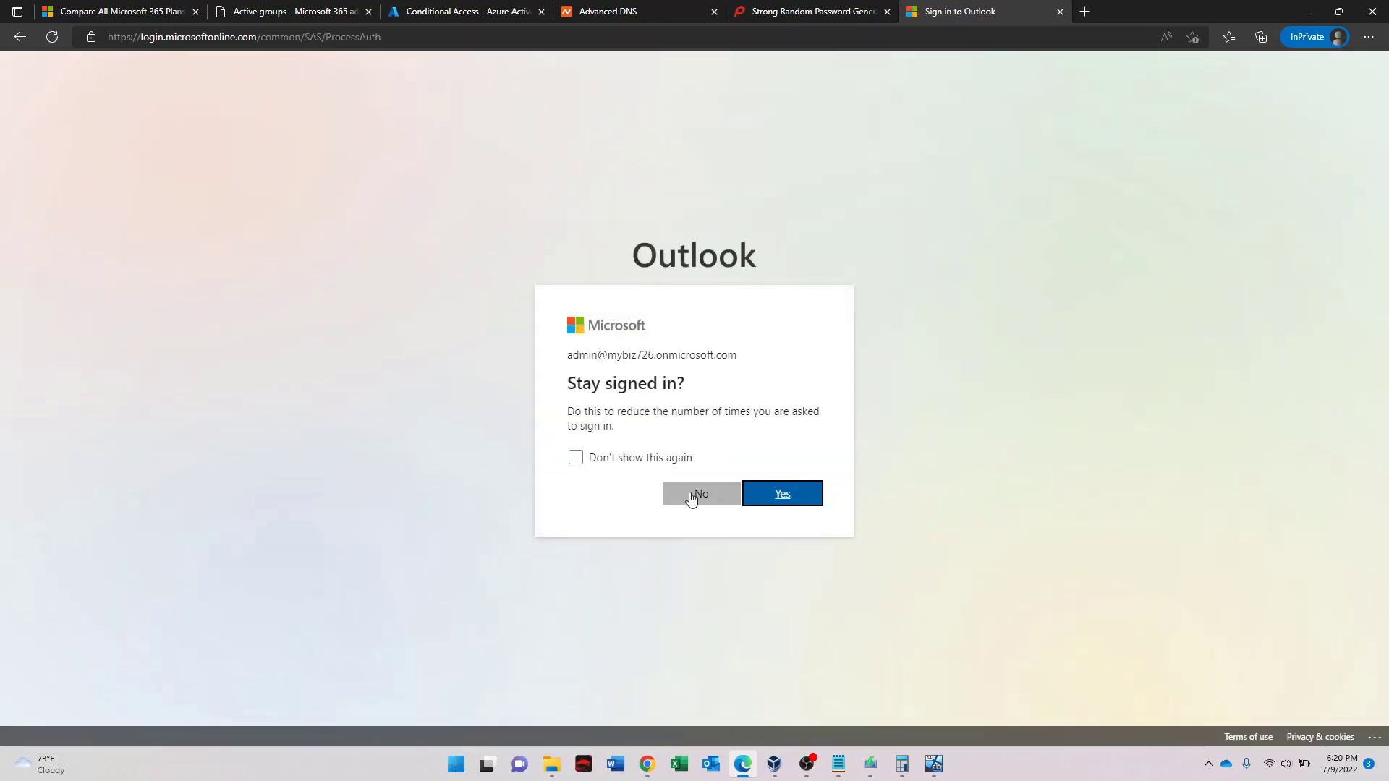
left_click(690, 498)
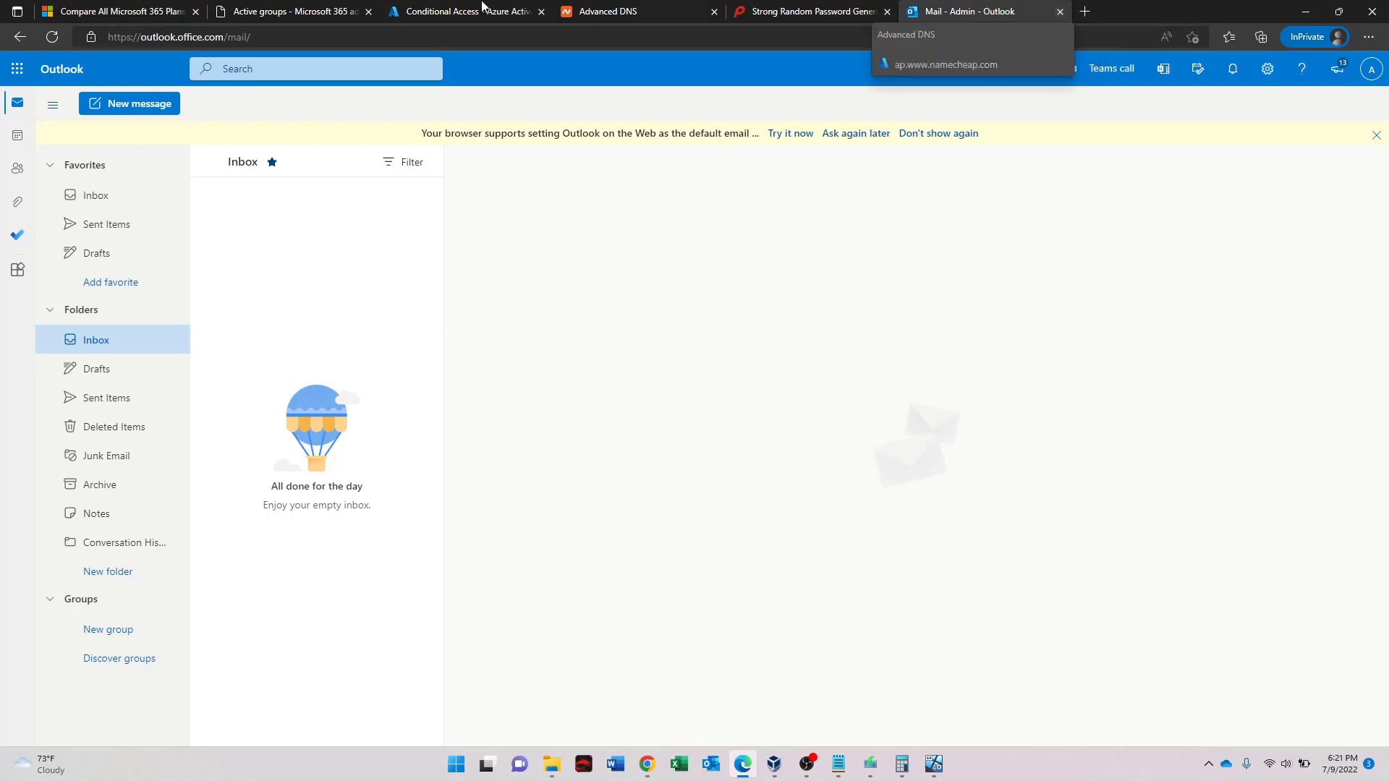
left_click(1371, 69)
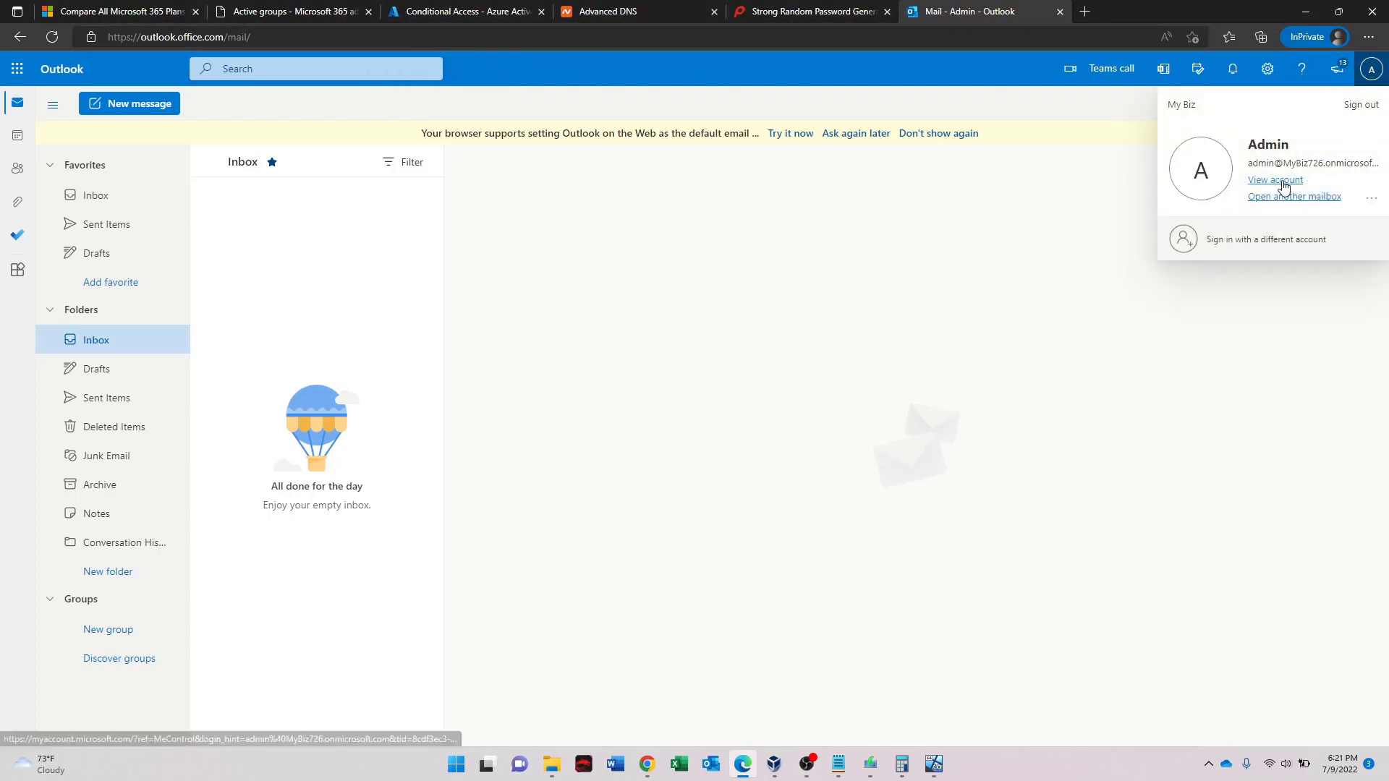
left_click(1285, 182)
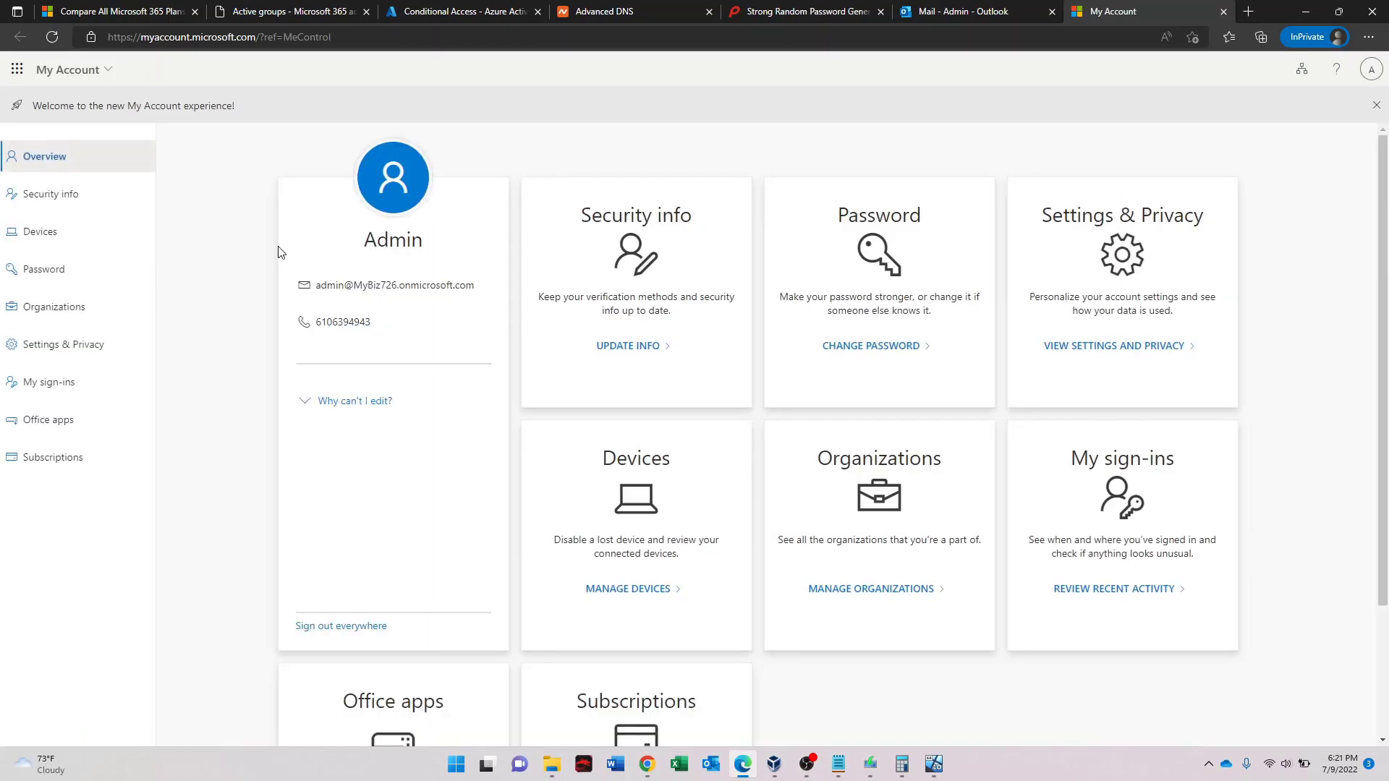
left_click(612, 353)
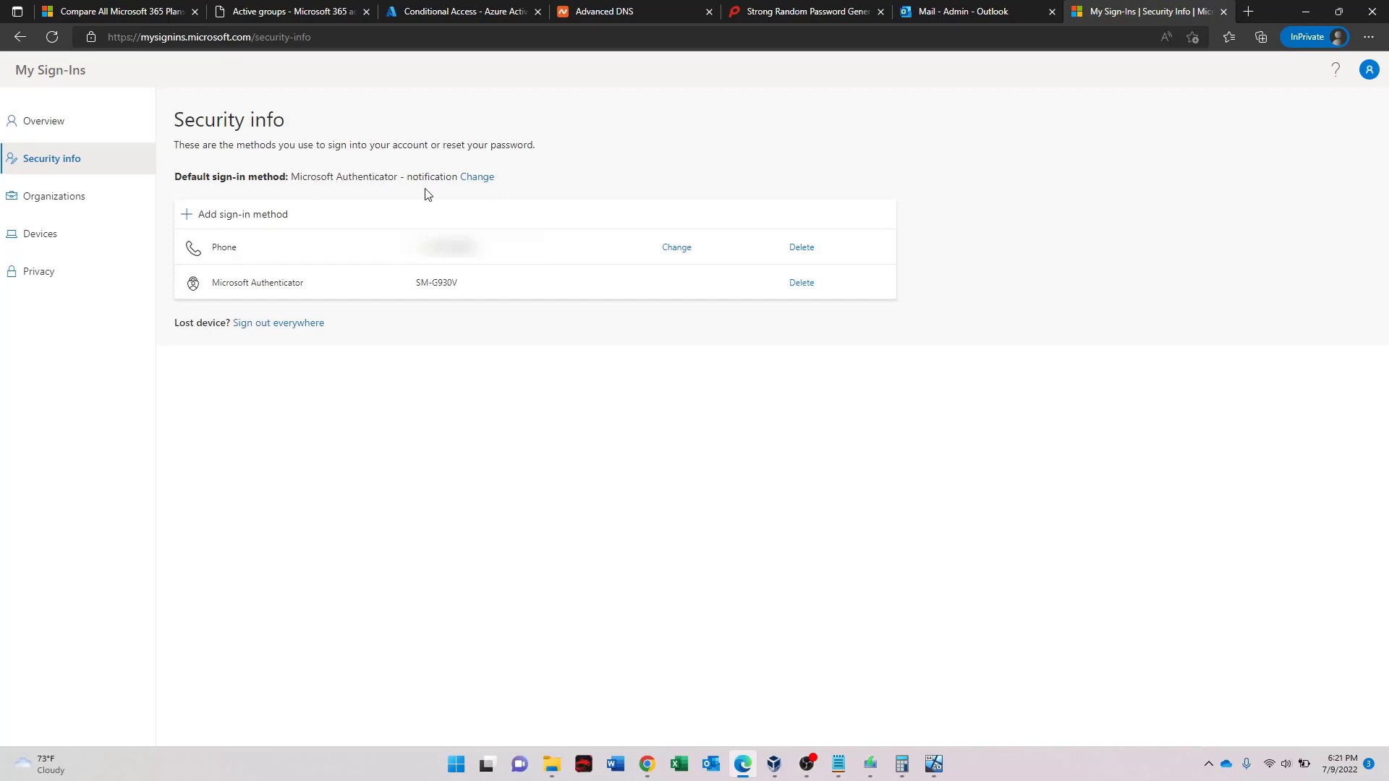
left_click(1223, 11)
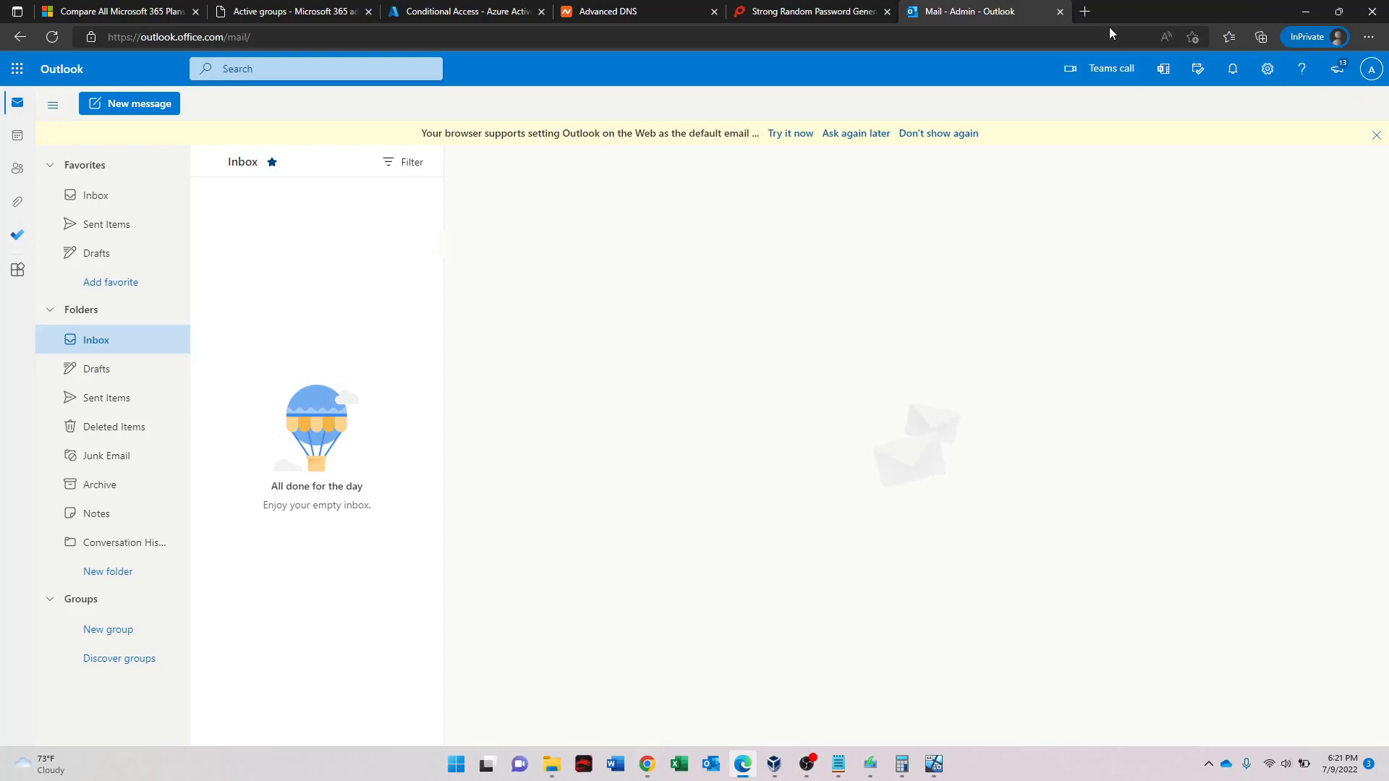
Open a Chrome Incognito window at outlook.office.com
right_click(648, 773)
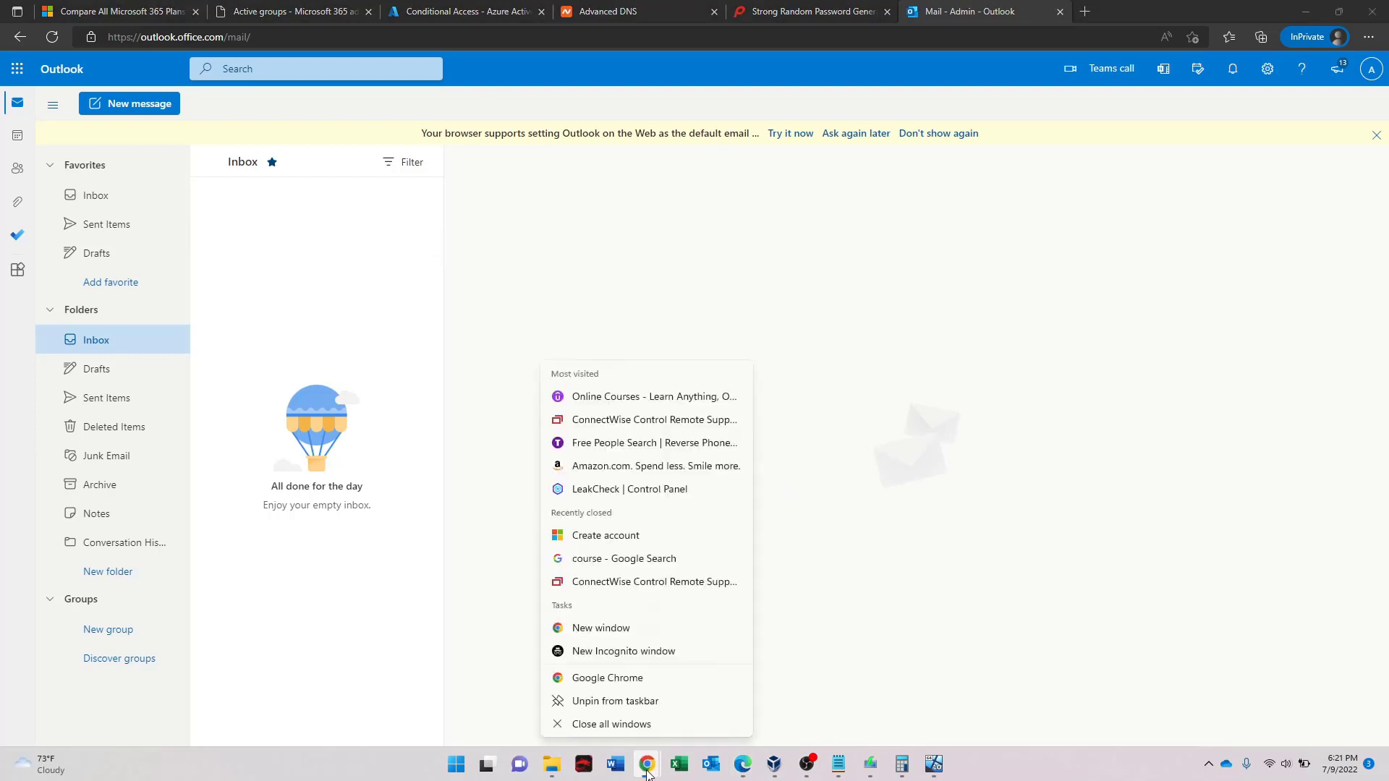
left_click(619, 653)
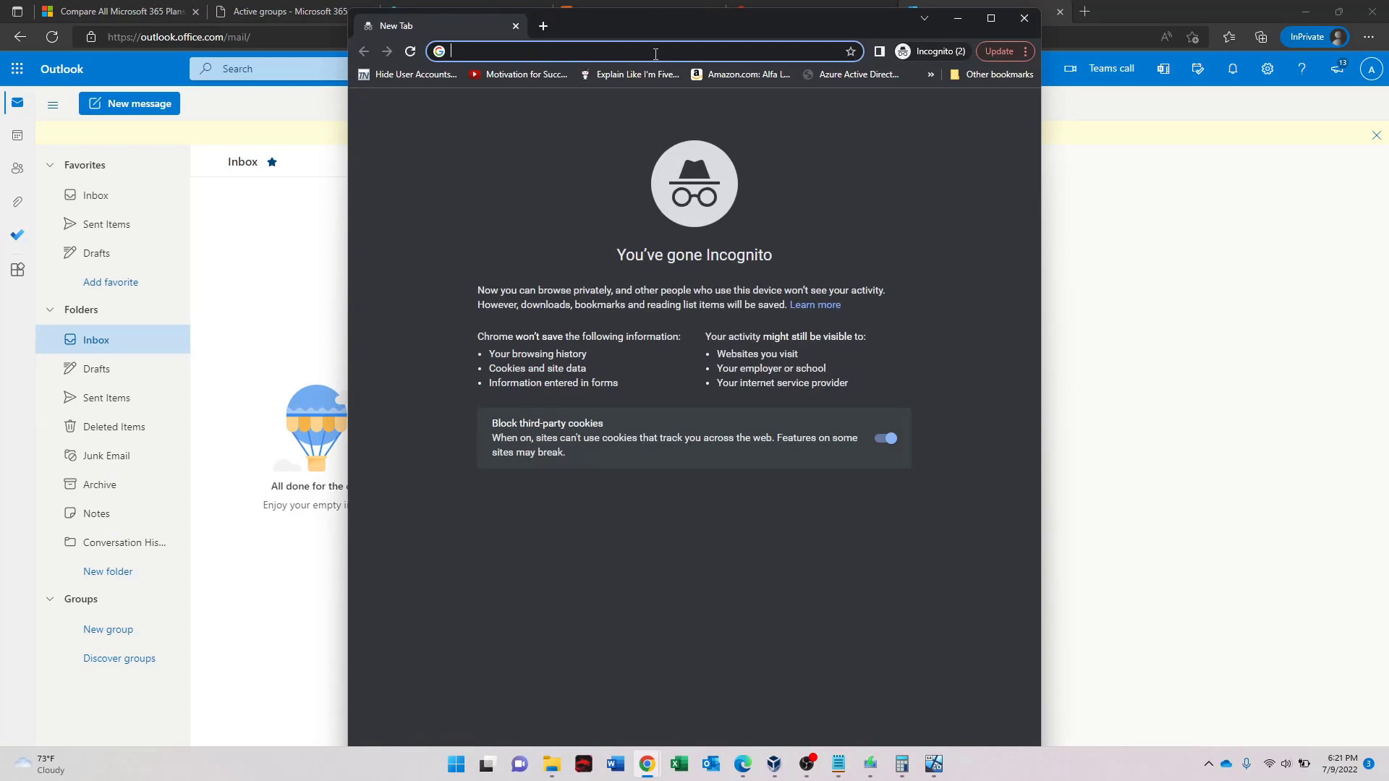
type("p")
key("BackSpace")
key("BackSpace")
type("o")
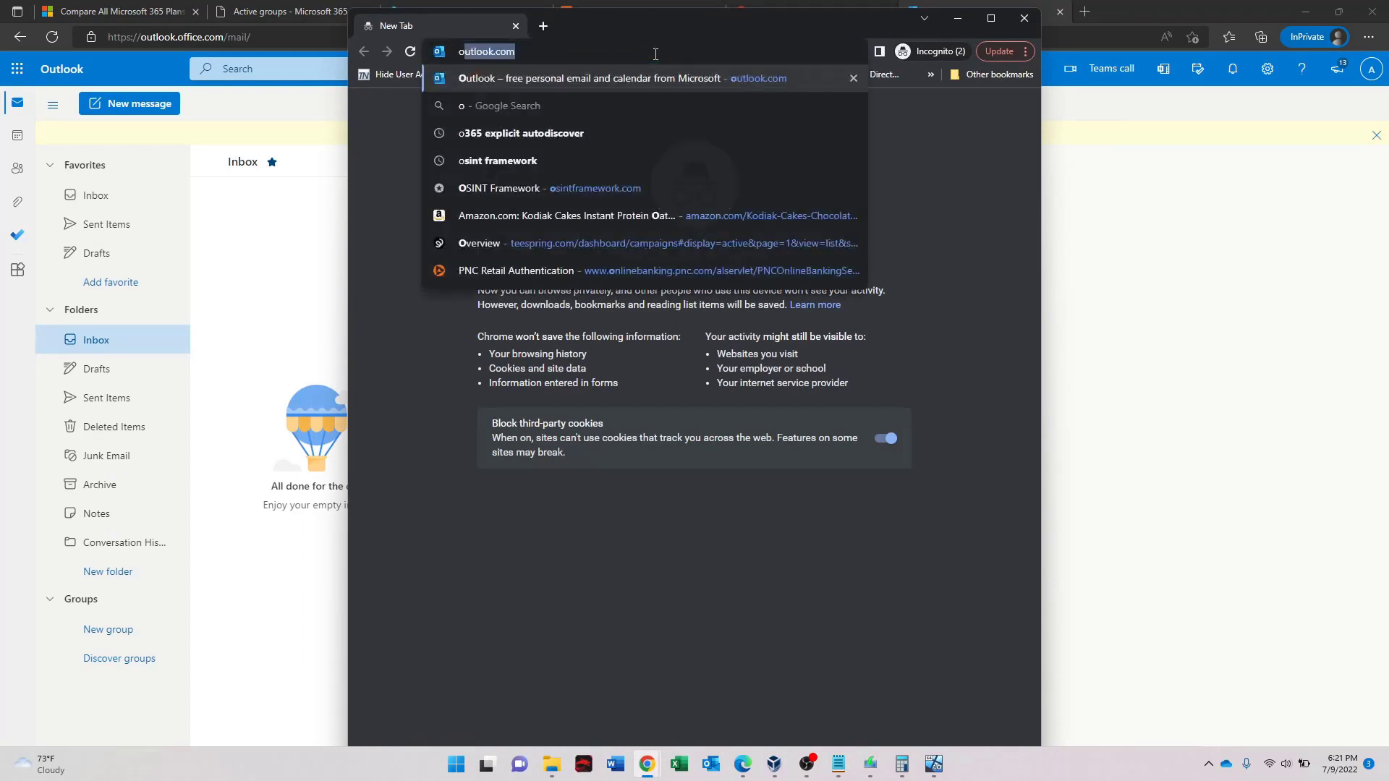
type("utlook.office.com")
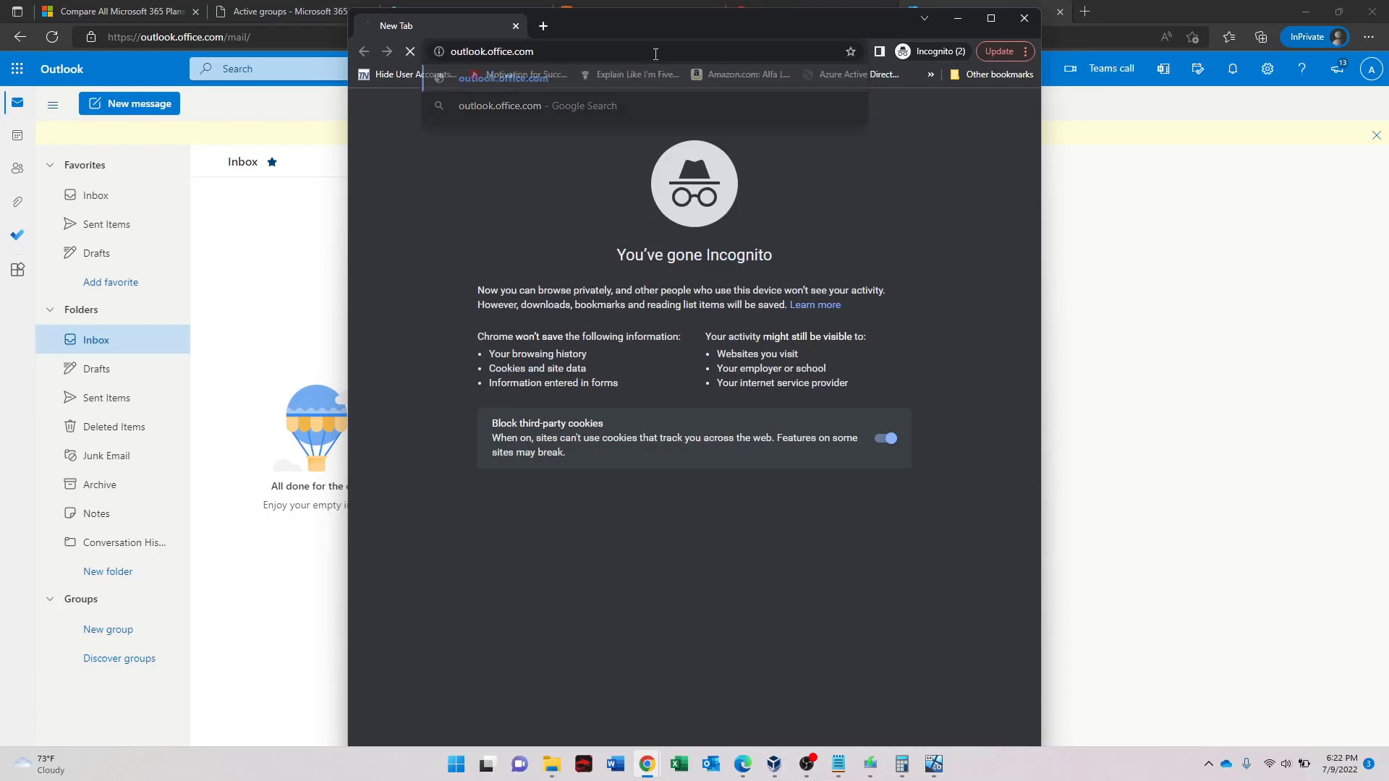
key("Return")
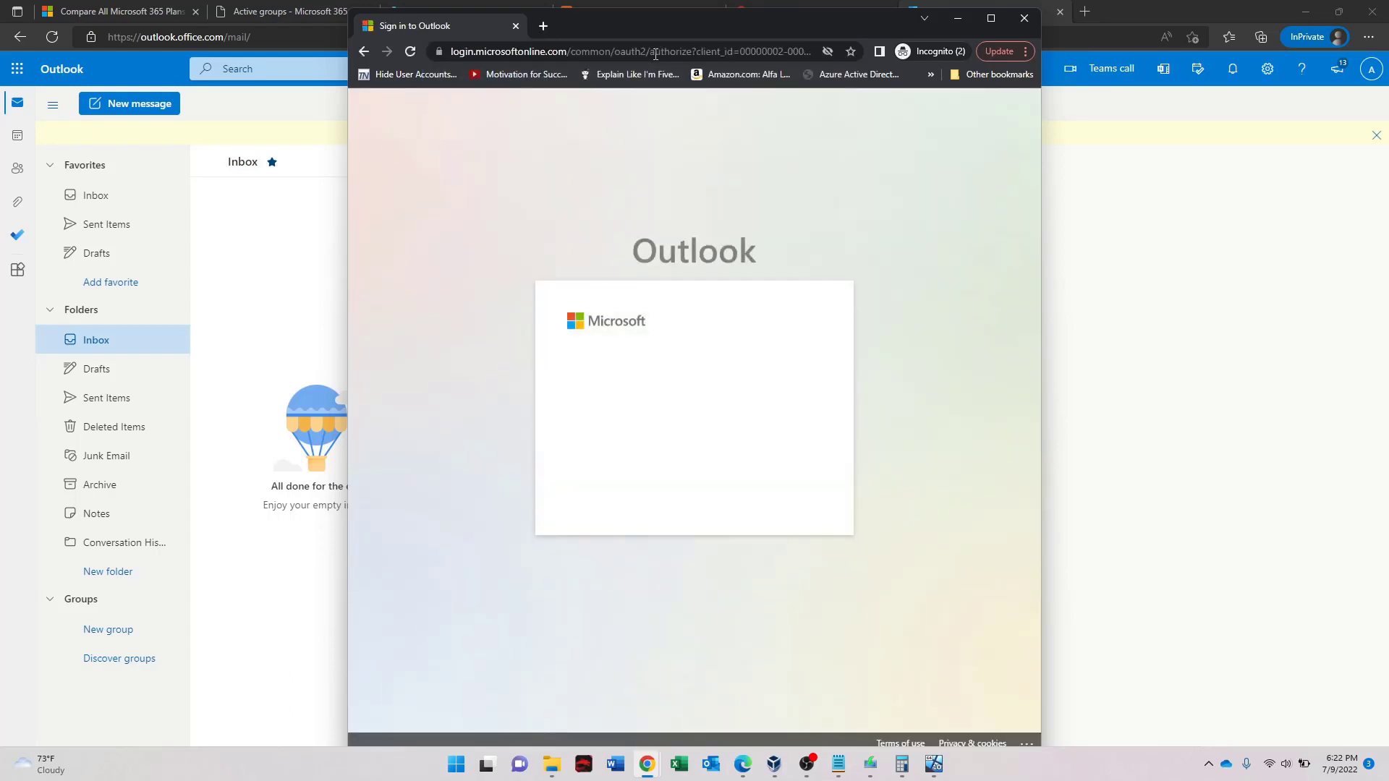
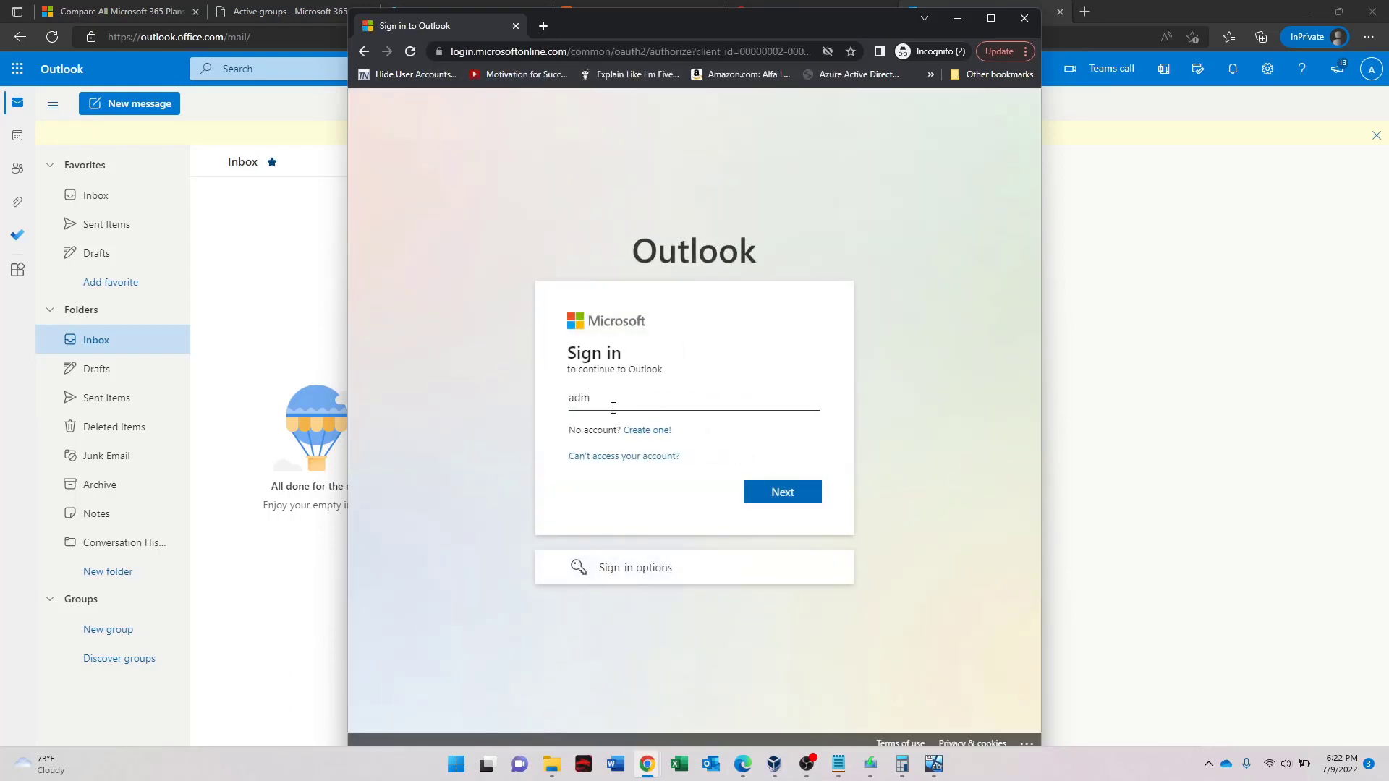
Sign in with the admin account's e-mail address and password
key("Return")
type("*")
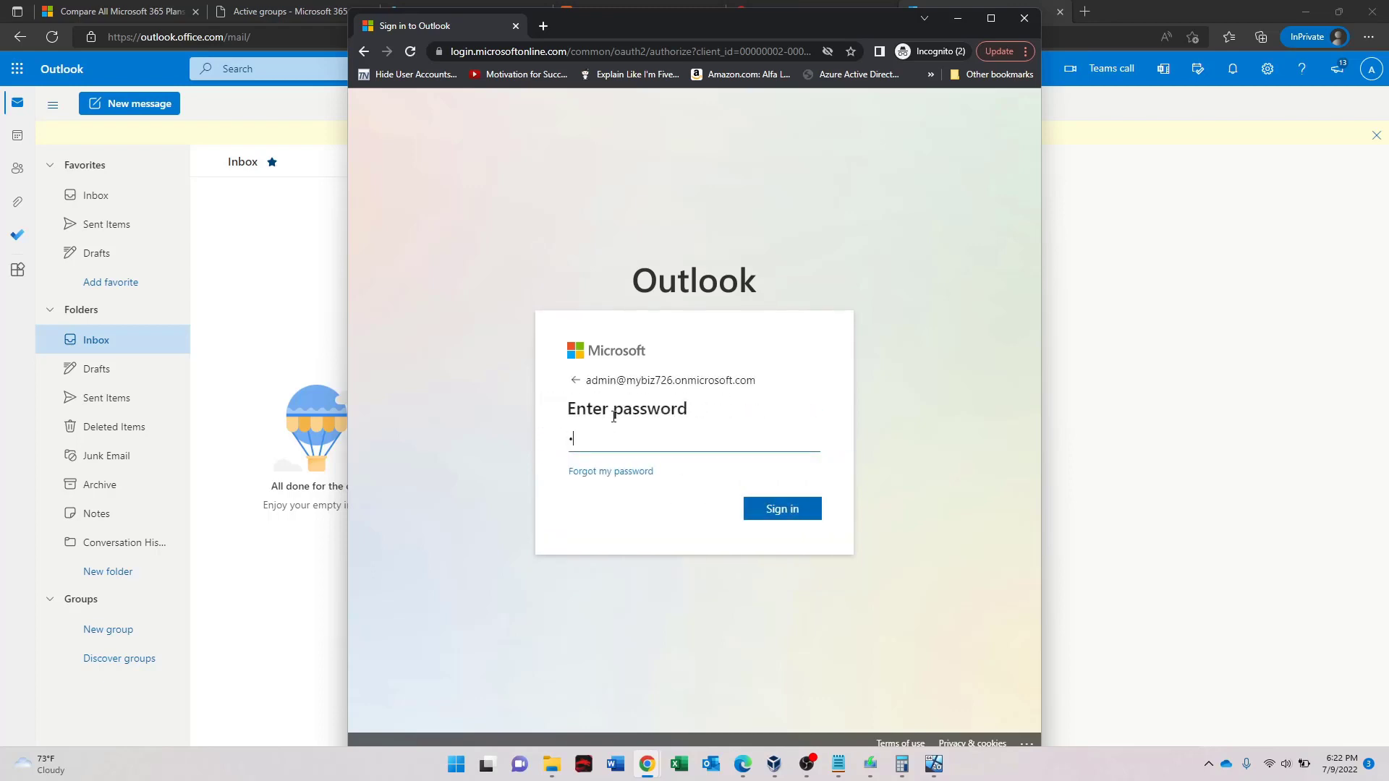
type("*****")
key("Return")
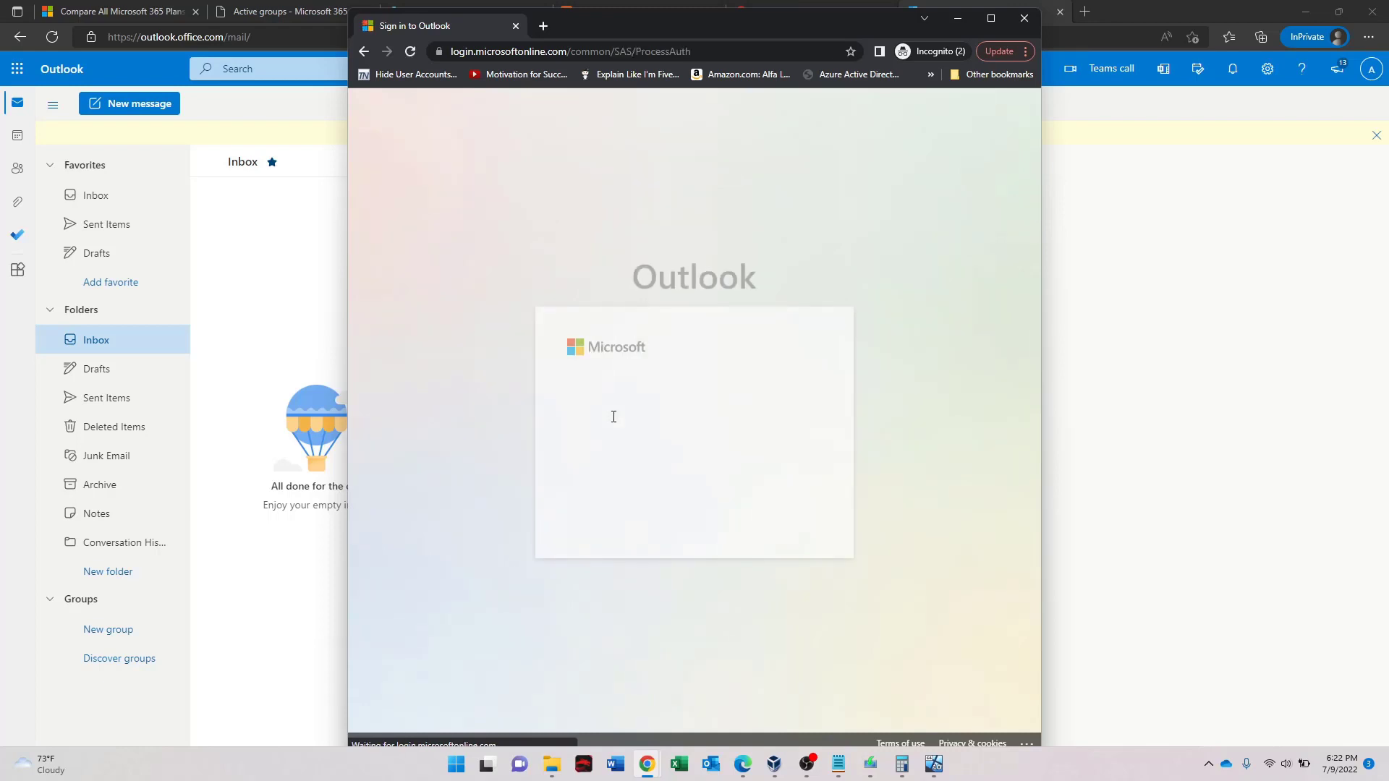
Decline staying signed in, view the Incognito Inbox maximized, then minimize that window
left_click(691, 517)
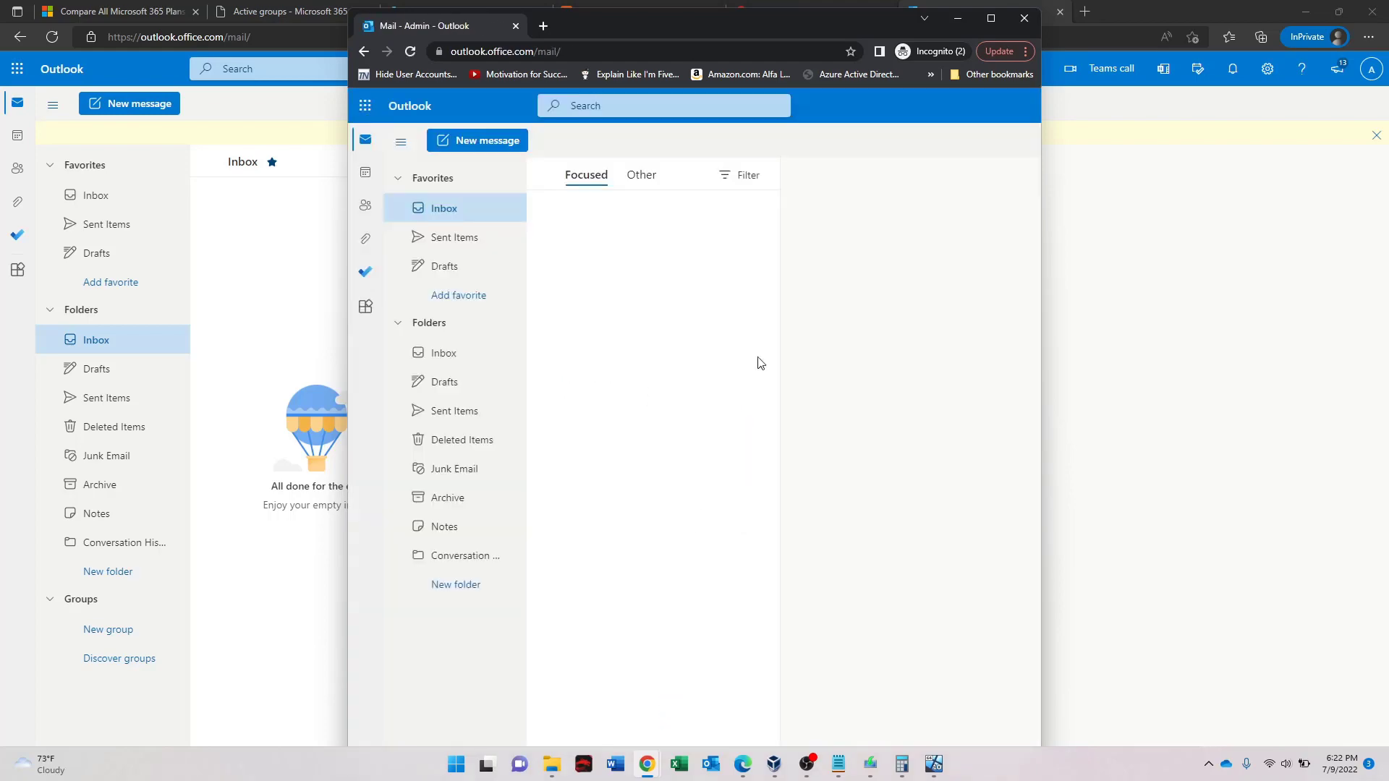
left_click(991, 18)
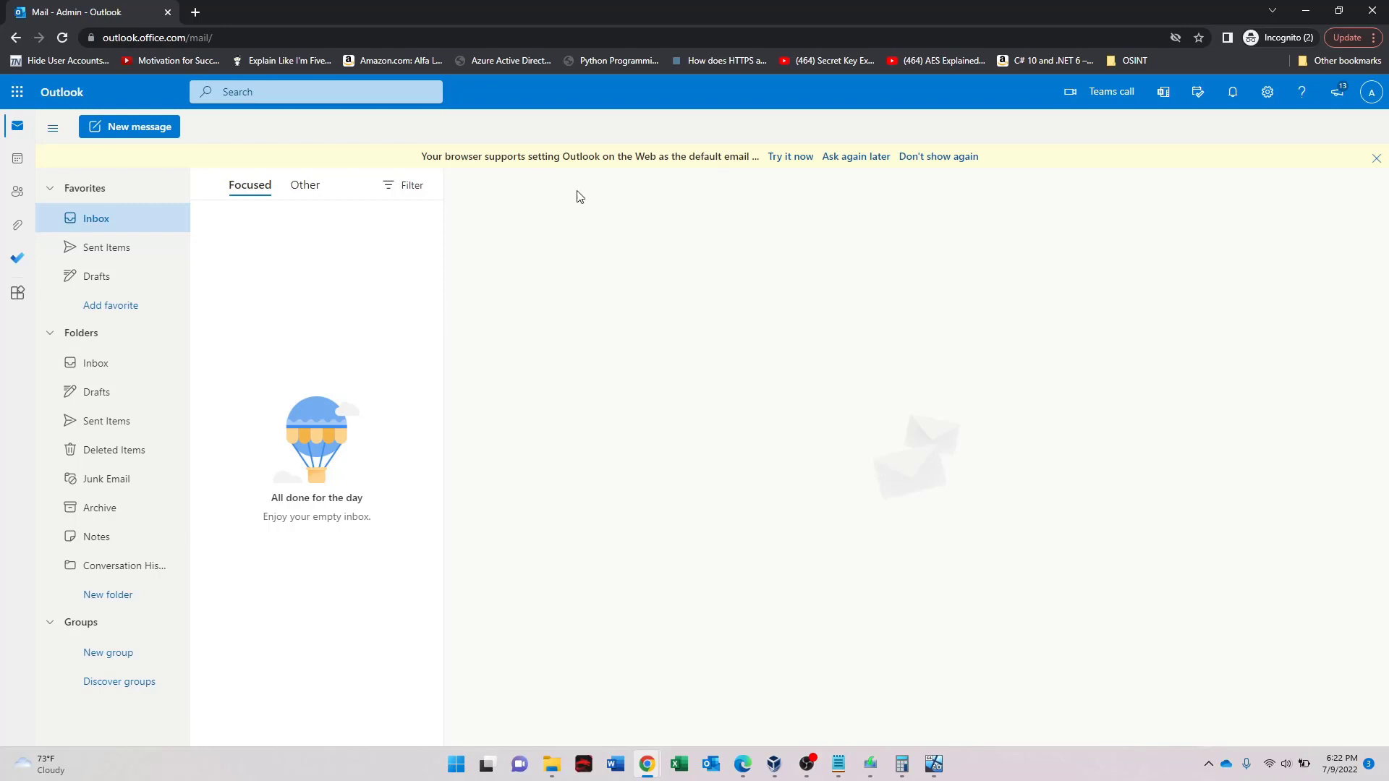
left_click(1307, 12)
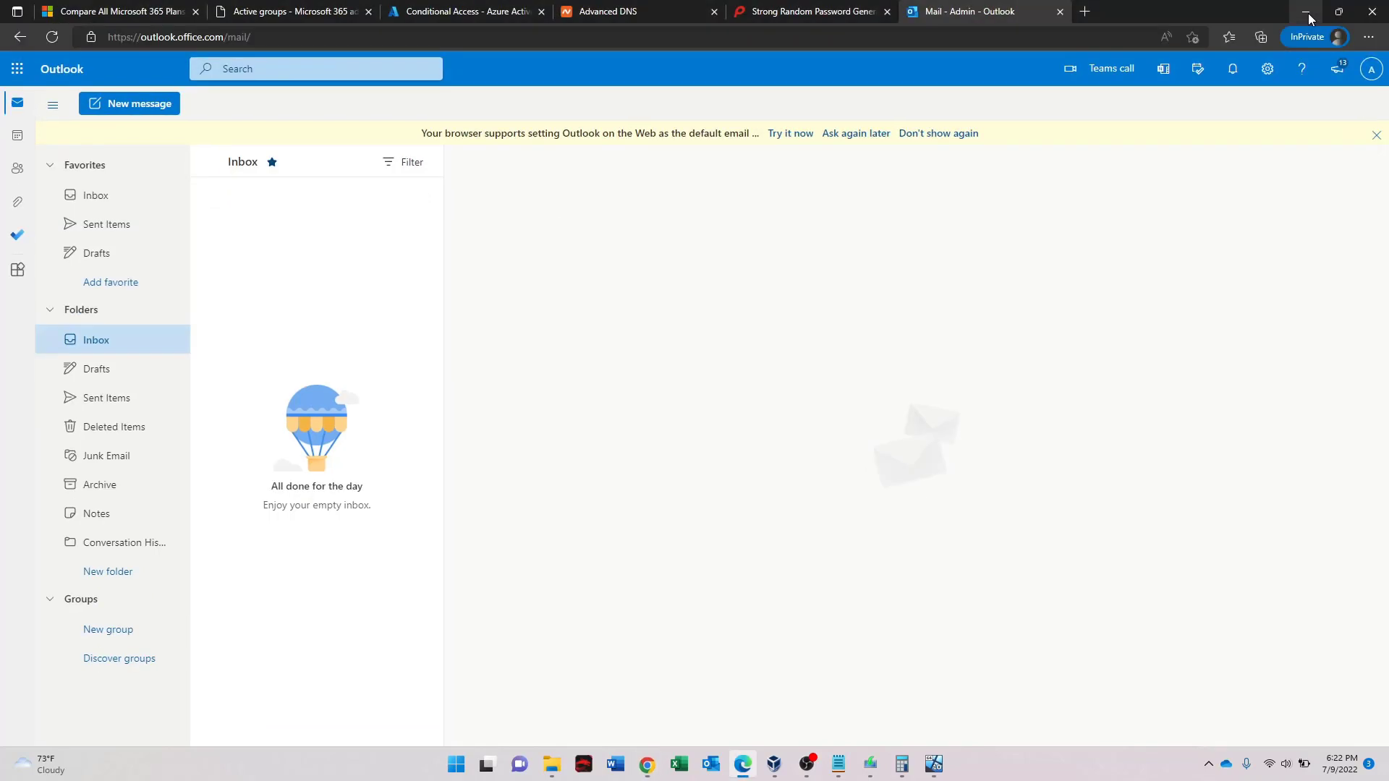